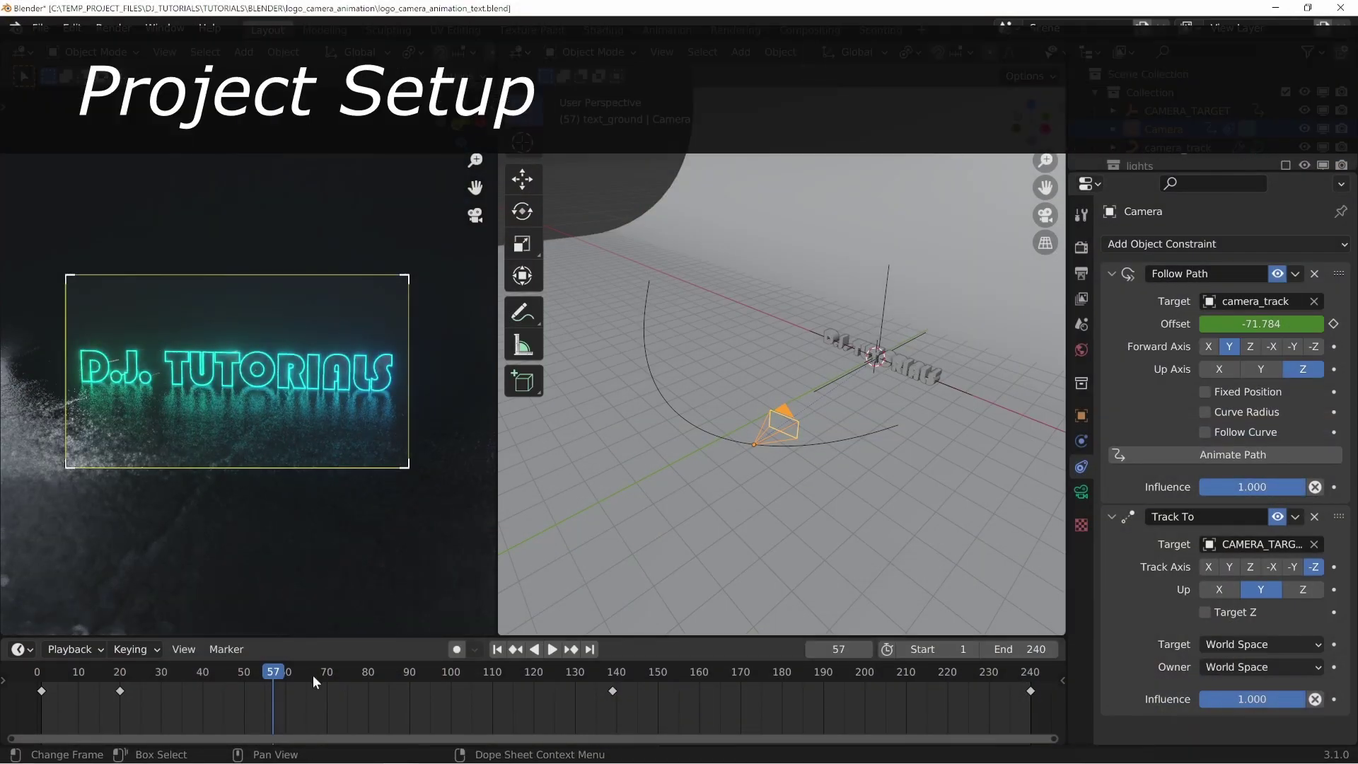
Step: Scrub through the existing camera animation to preview the move
{"action": "left_click_drag", "start_coordinate": [277, 669], "coordinate": [475, 693]}
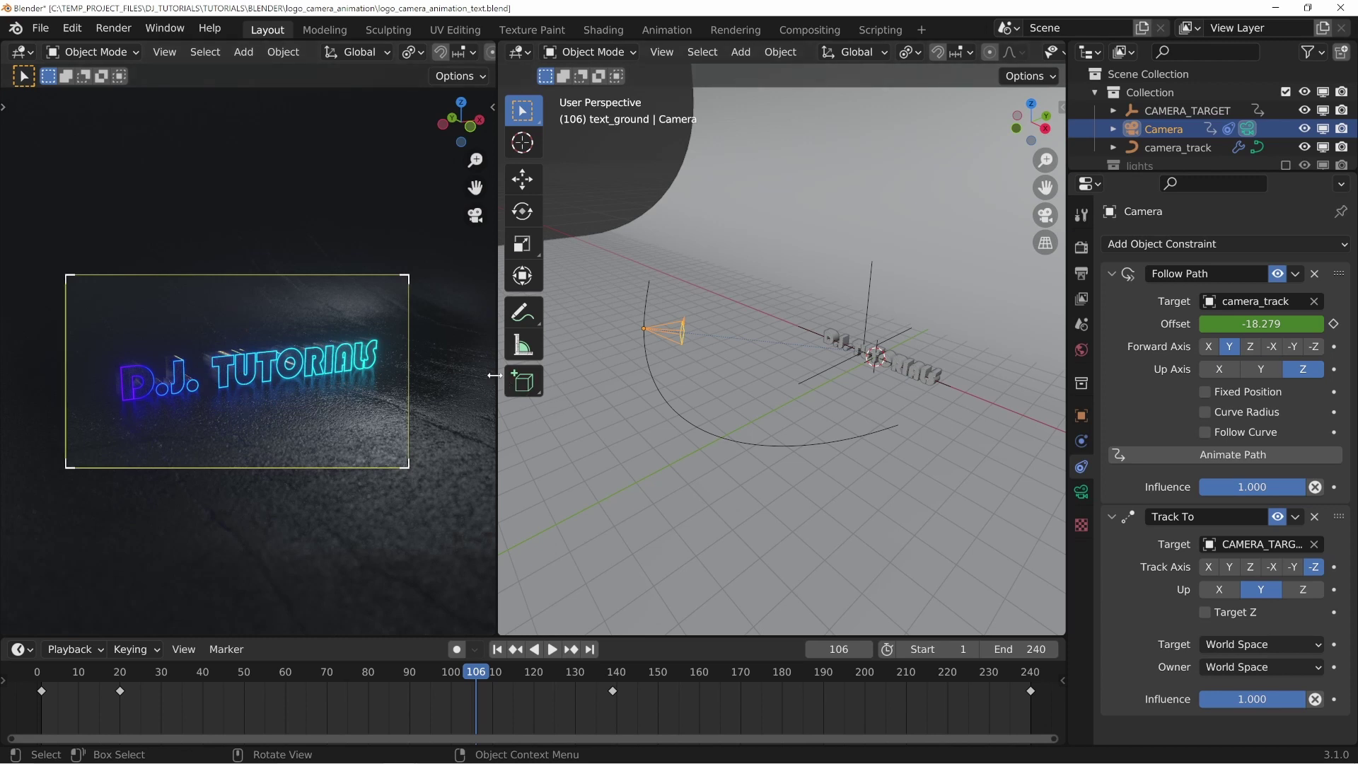
{"action": "key", "text": "n"}
{"action": "scroll", "coordinate": [420, 353], "scroll_direction": "up", "scroll_amount": 1}
{"action": "key", "text": "n"}
{"action": "scroll", "coordinate": [341, 432], "scroll_direction": "up", "scroll_amount": 2}
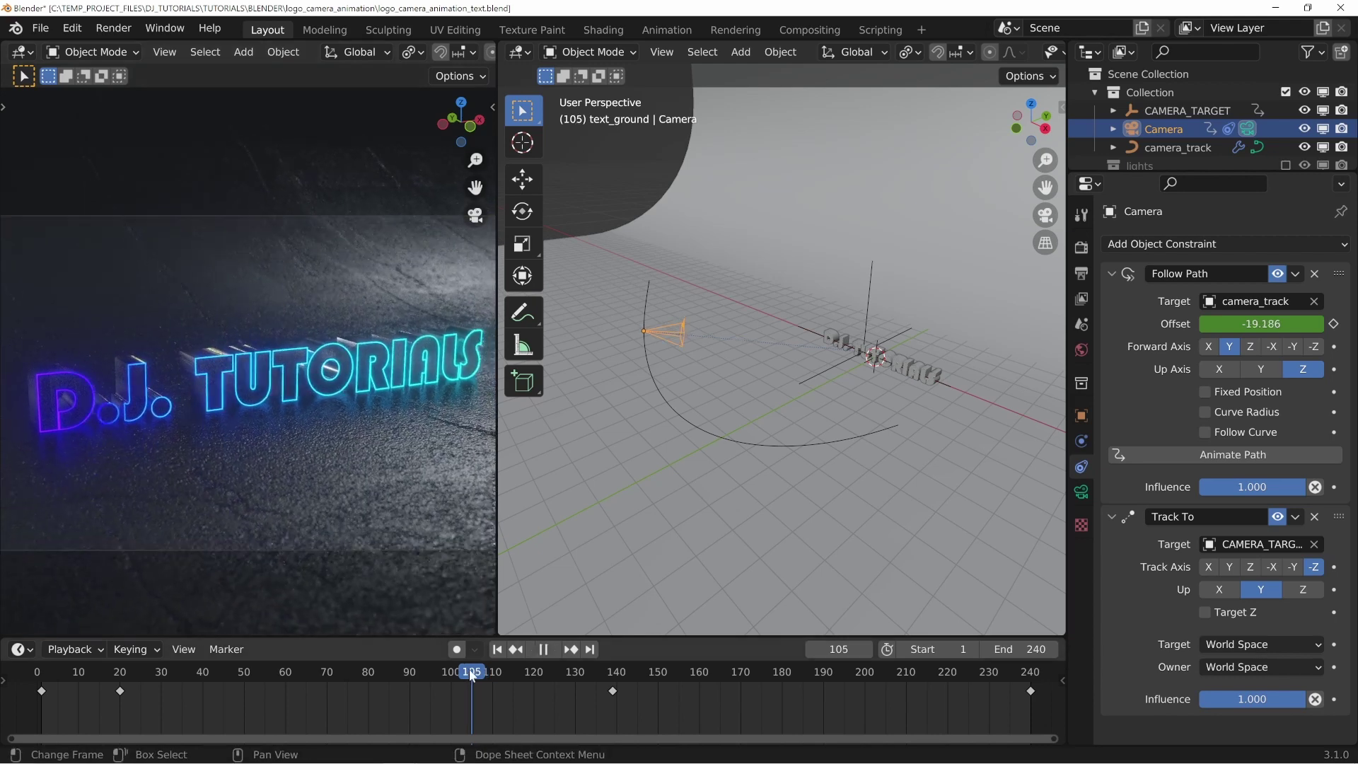
Step: Play the animation from the start and stop it at frame 84
{"action": "key", "text": "shift+Left"}
{"action": "key", "text": "space"}
{"action": "scroll", "coordinate": [318, 498], "scroll_direction": "down", "scroll_amount": 3}
{"action": "key", "text": "space"}
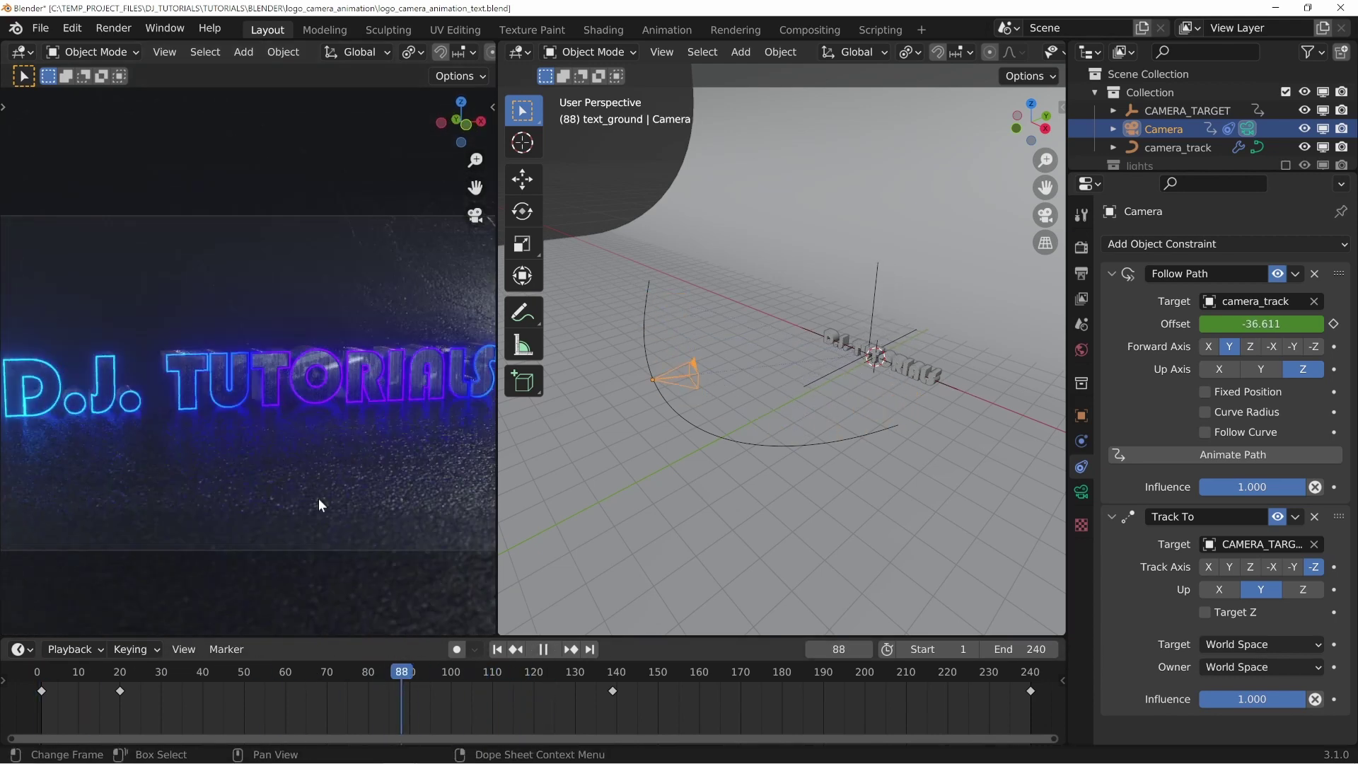
{"action": "scroll", "coordinate": [322, 457], "scroll_direction": "up", "scroll_amount": 1}
{"action": "mouse_move", "coordinate": [381, 690]}
{"action": "left_mouse_down"}
{"action": "mouse_move", "coordinate": [151, 672]}
{"action": "mouse_move", "coordinate": [481, 680]}
{"action": "mouse_move", "coordinate": [365, 685]}
{"action": "left_mouse_up"}
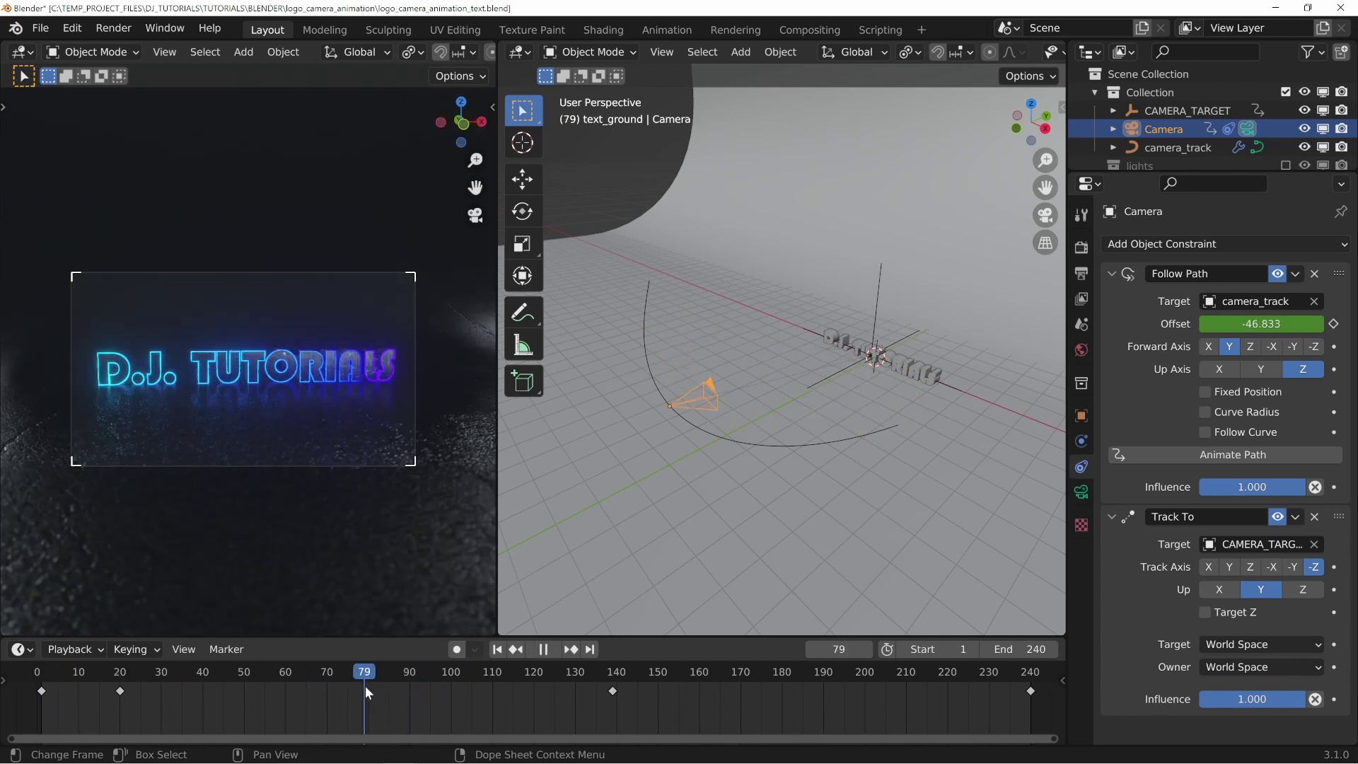
{"action": "middle_click_drag", "start_coordinate": [659, 498], "coordinate": [855, 380]}
{"action": "key", "text": "space"}
Step: Add a new camera, Camera.001, and move it near the D.J. TUTORIALS text
{"action": "key", "text": "shift+a"}
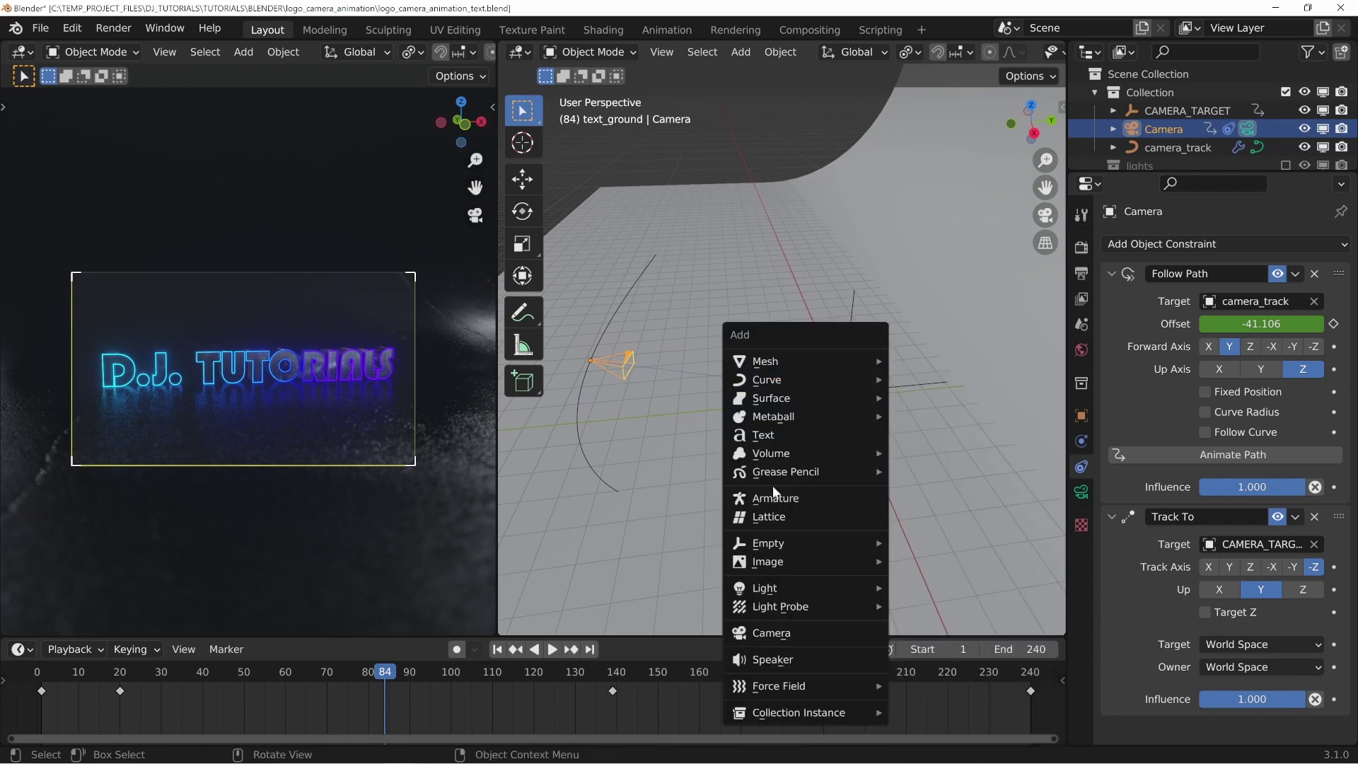
{"action": "left_click", "coordinate": [789, 633]}
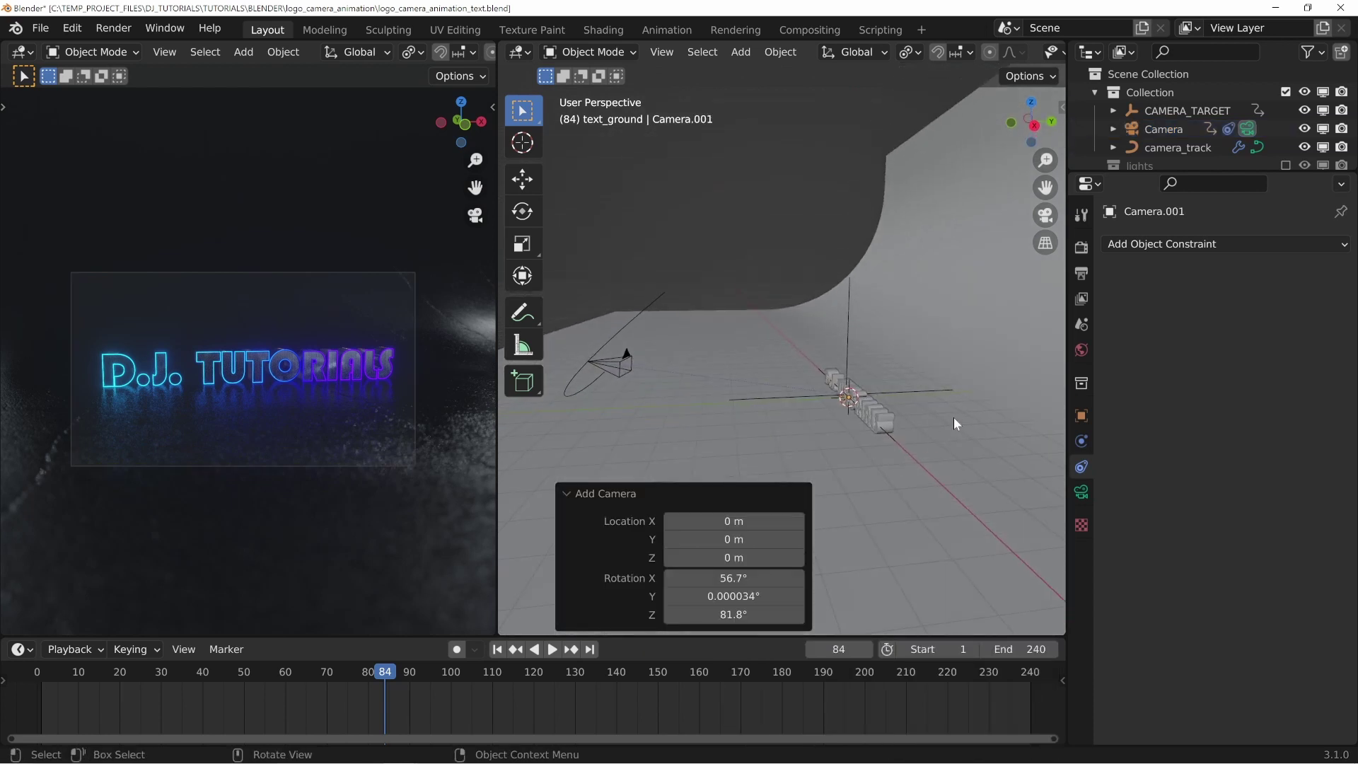
{"action": "key", "text": "g"}
{"action": "left_click", "coordinate": [801, 327]}
{"action": "middle_click_drag", "start_coordinate": [696, 341], "coordinate": [796, 354]}
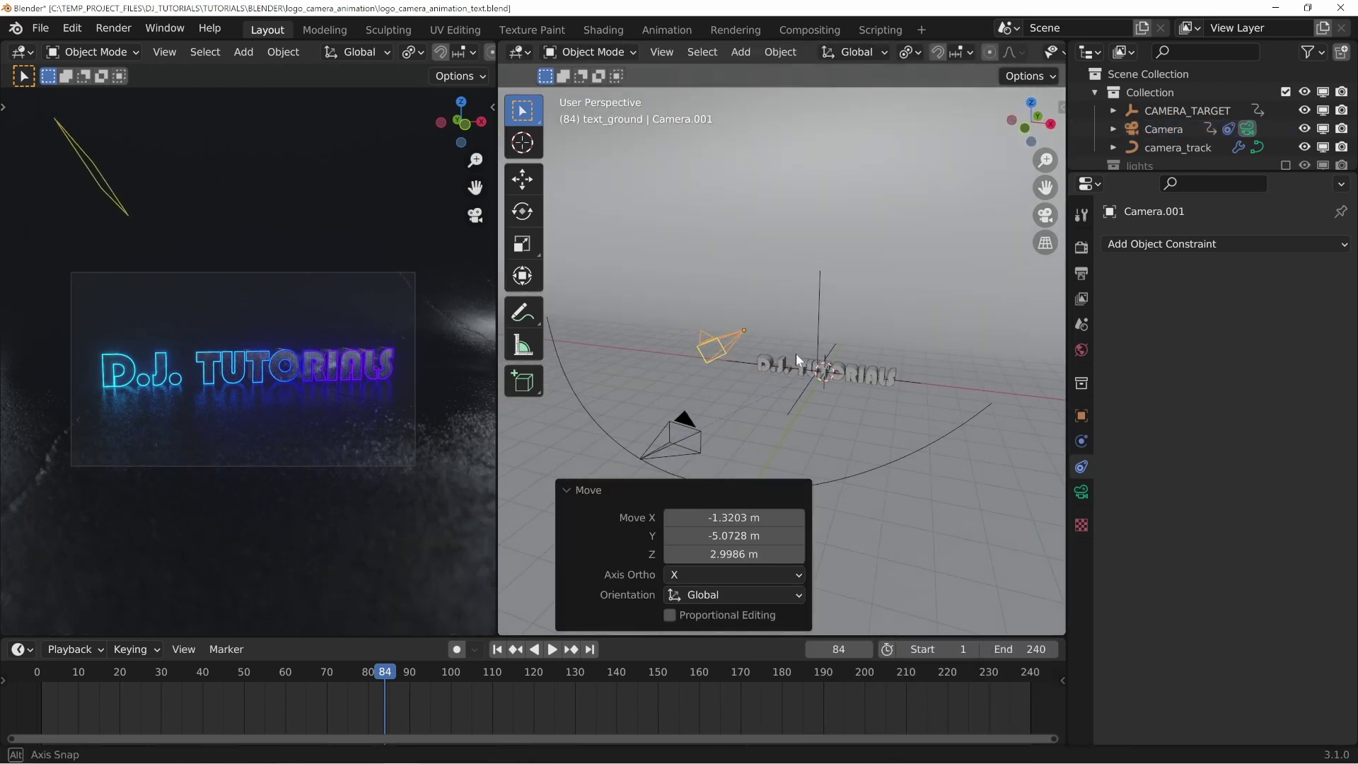
Step: Make Camera.001 the active scene camera and aim it to frame the logo
{"action": "key", "text": "ctrl+KP_0"}
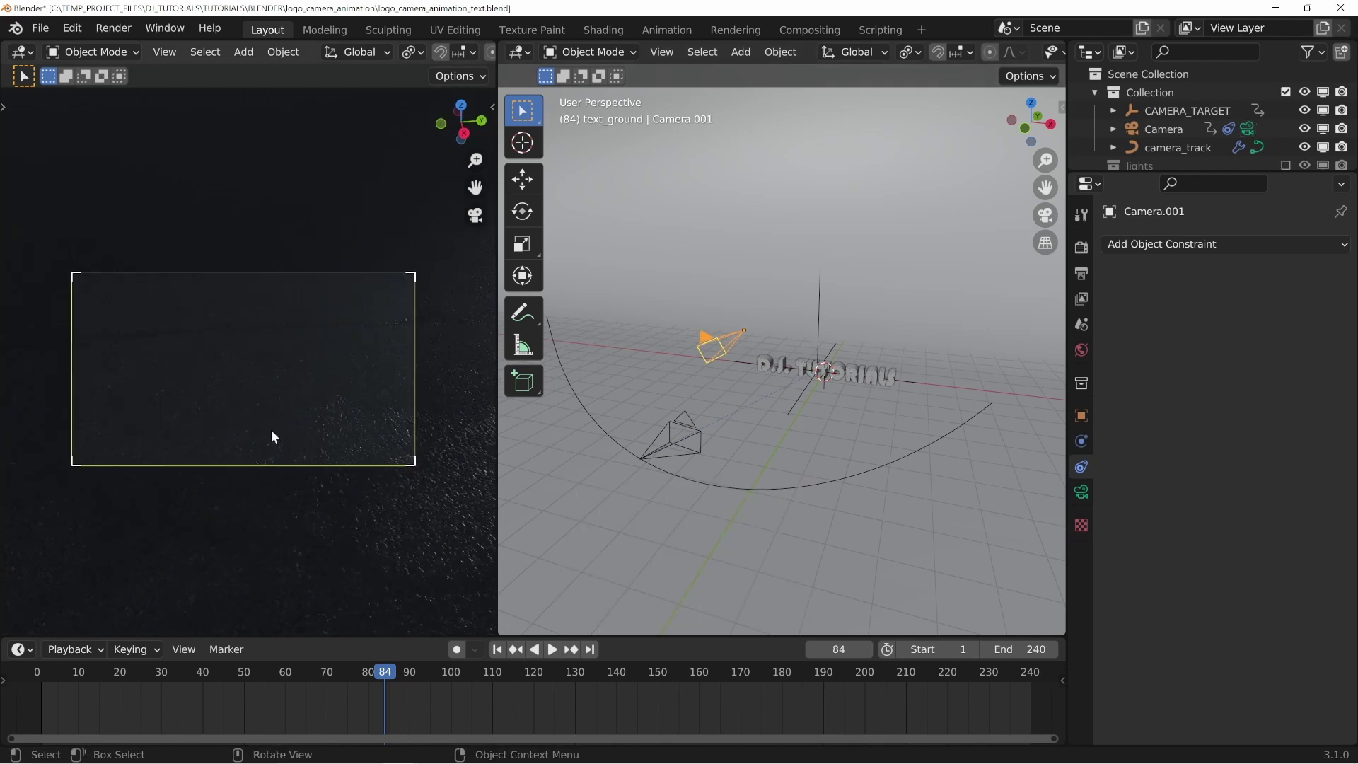
{"action": "key", "text": "n"}
{"action": "key", "text": "n"}
{"action": "middle_click_drag", "start_coordinate": [287, 400], "coordinate": [501, 396]}
{"action": "middle_click_drag", "start_coordinate": [342, 401], "coordinate": [397, 212]}
{"action": "key", "text": "n"}
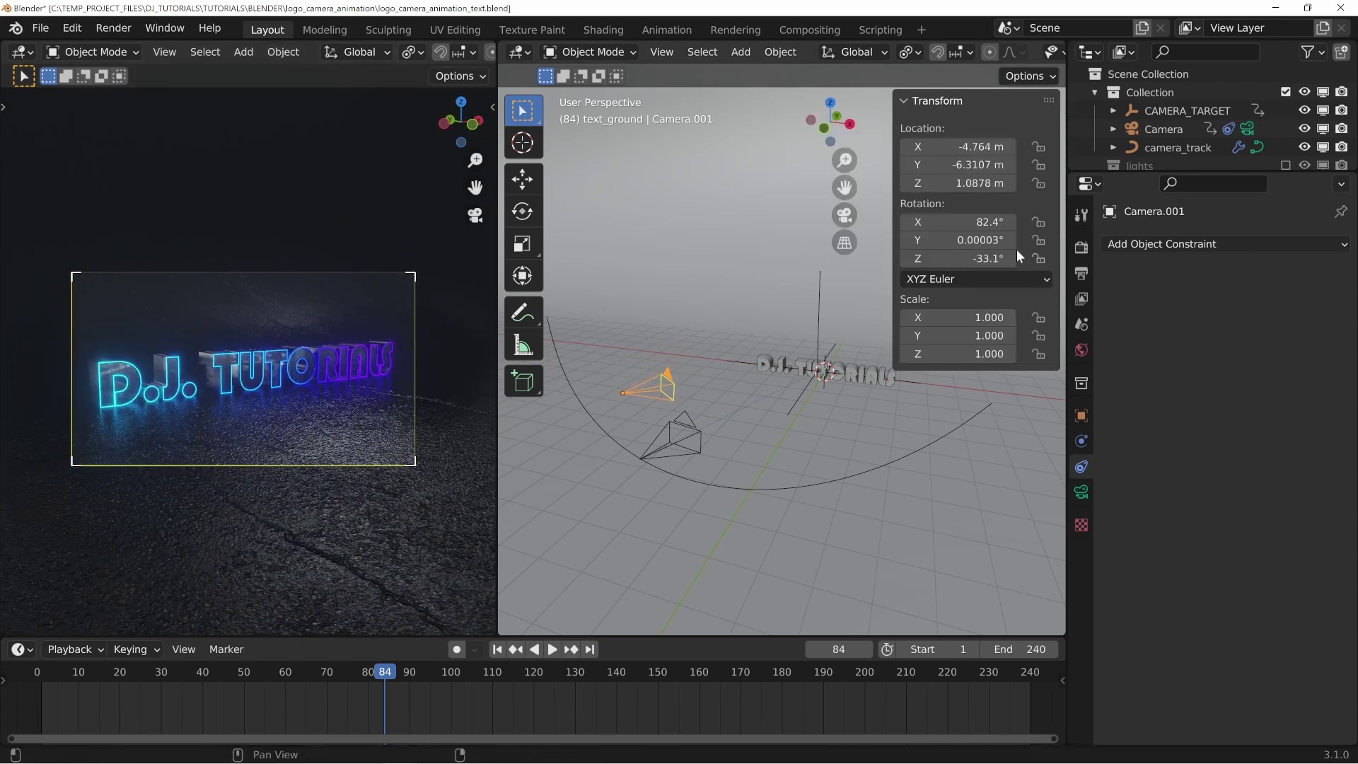
Step: Keyframe Camera.001's location and rotation at frame 84
{"action": "right_click", "coordinate": [948, 158]}
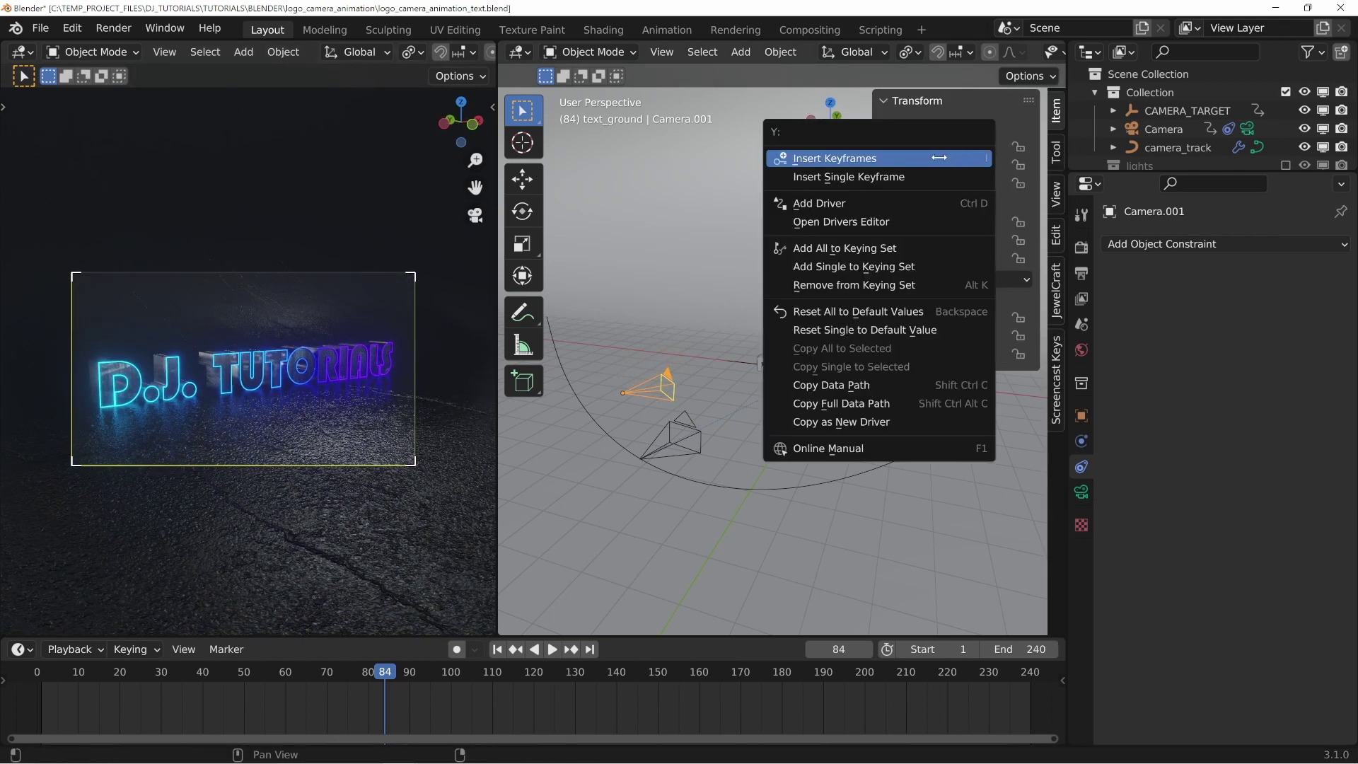
{"action": "left_click", "coordinate": [939, 157]}
{"action": "right_click", "coordinate": [945, 244]}
{"action": "left_click", "coordinate": [941, 246]}
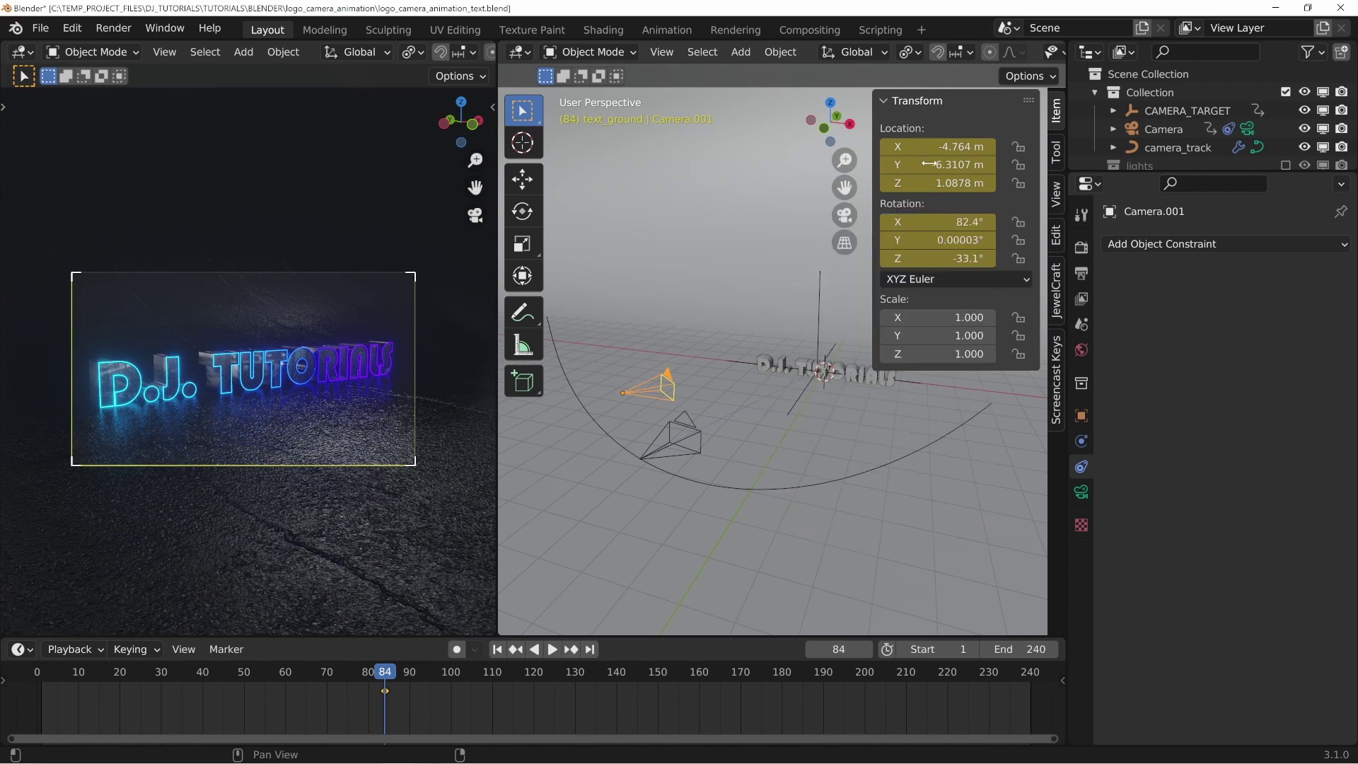
{"action": "left_click_drag", "start_coordinate": [385, 672], "coordinate": [703, 697]}
Step: Swing Camera.001 to a front-on view and keyframe location and rotation at frame 160
{"action": "middle_click_drag", "start_coordinate": [367, 386], "coordinate": [324, 369]}
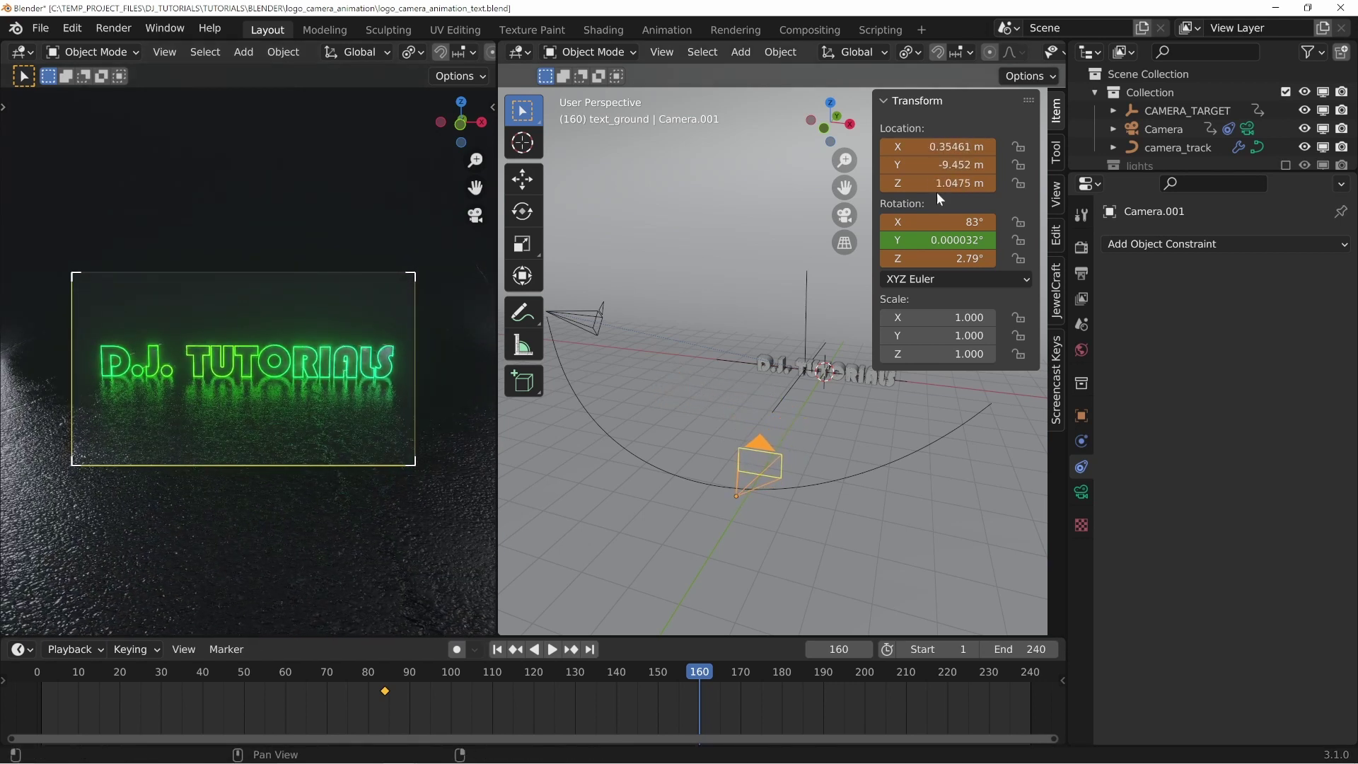
{"action": "right_click", "coordinate": [919, 164]}
{"action": "left_click", "coordinate": [919, 164]}
{"action": "right_click", "coordinate": [919, 240]}
{"action": "left_click", "coordinate": [919, 238]}
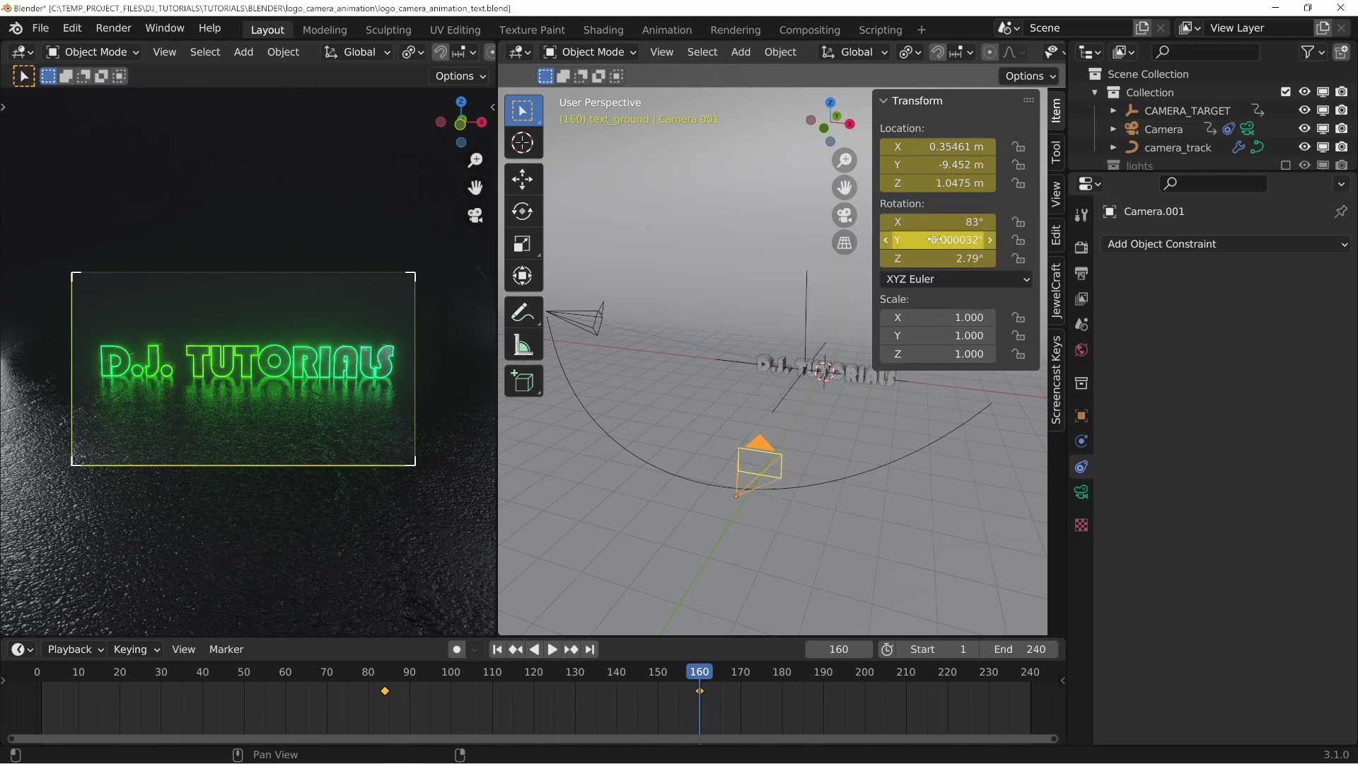
Step: Play and scrub the new camera move from frame 96
{"action": "left_click", "coordinate": [429, 675]}
{"action": "key", "text": "space"}
{"action": "left_click_drag", "start_coordinate": [428, 676], "coordinate": [554, 689]}
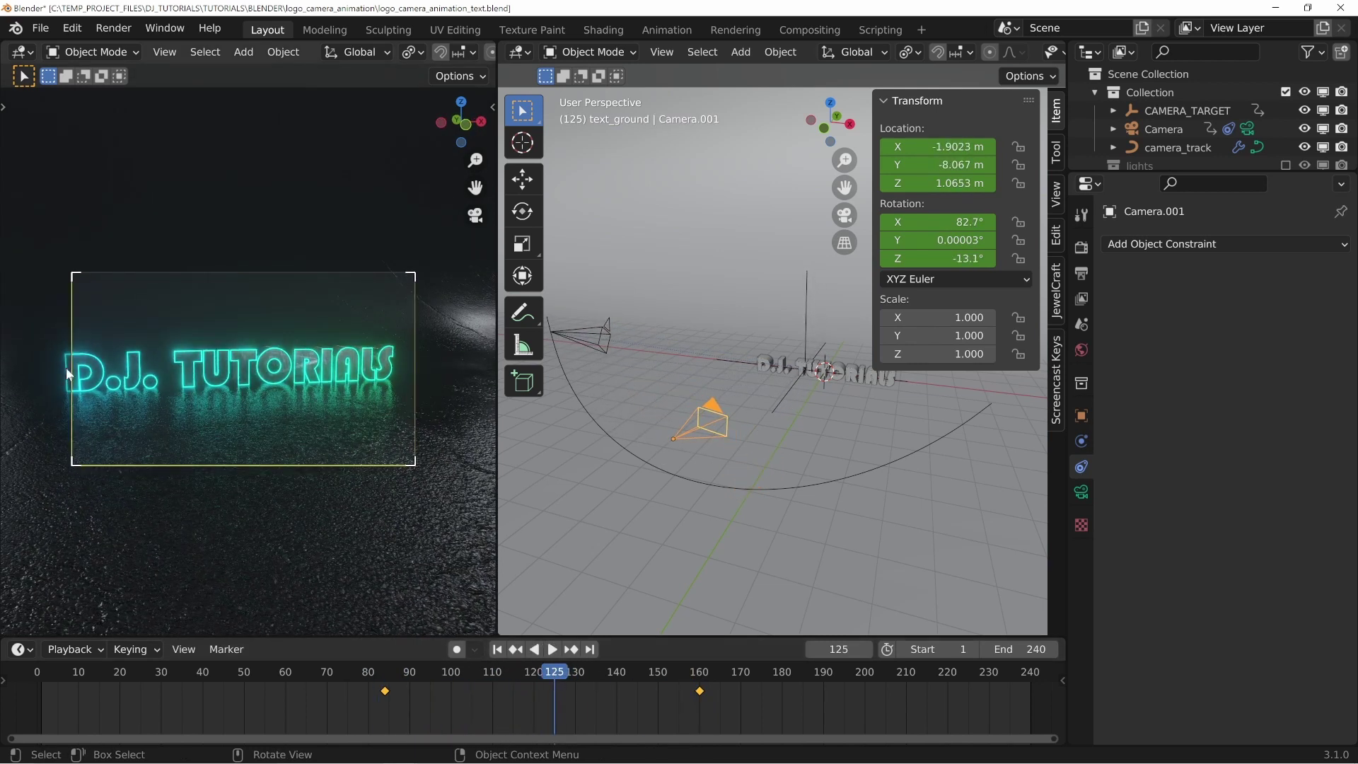
Step: Adjust the camera framing and insert a keyframe at frame 125
{"action": "middle_click_drag", "start_coordinate": [239, 393], "coordinate": [209, 376]}
{"action": "right_click", "coordinate": [941, 222]}
{"action": "left_click", "coordinate": [940, 222]}
{"action": "right_click", "coordinate": [948, 170]}
{"action": "right_click", "coordinate": [951, 173]}
{"action": "key", "text": "Escape"}
{"action": "key", "text": "Escape"}
{"action": "left_click", "coordinate": [940, 164]}
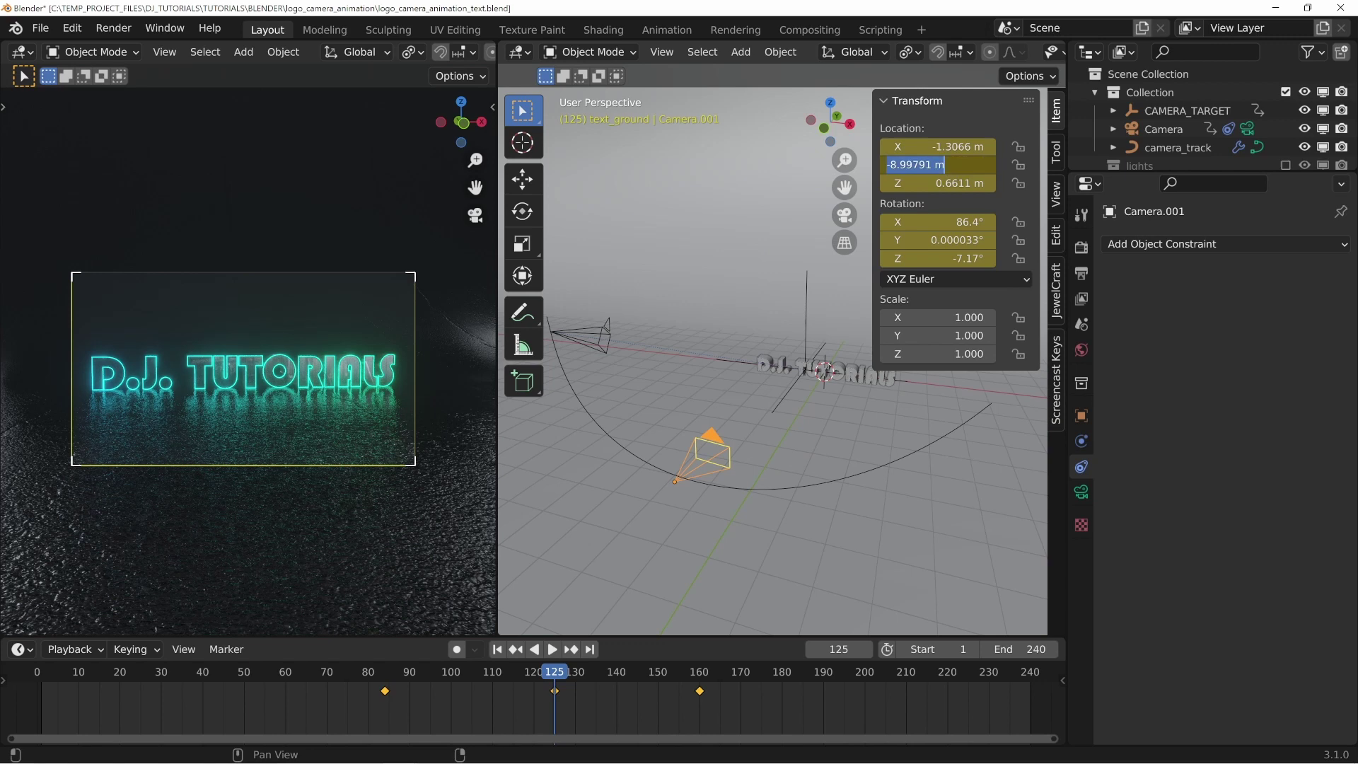
{"action": "key", "text": "Escape"}
Step: Play back the three-point camera move and stop at frame 110
{"action": "key", "text": "space"}
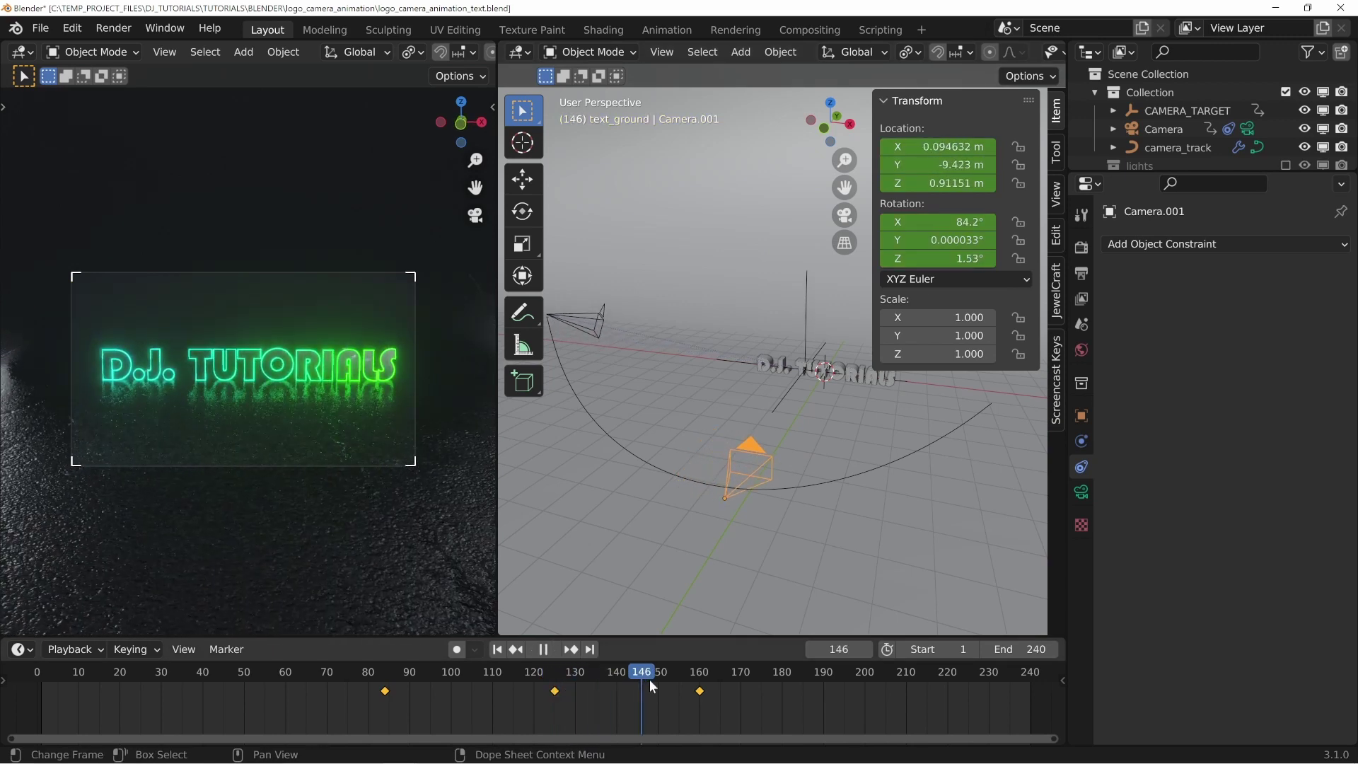
{"action": "left_click_drag", "start_coordinate": [609, 685], "coordinate": [488, 685]}
{"action": "key", "text": "space"}
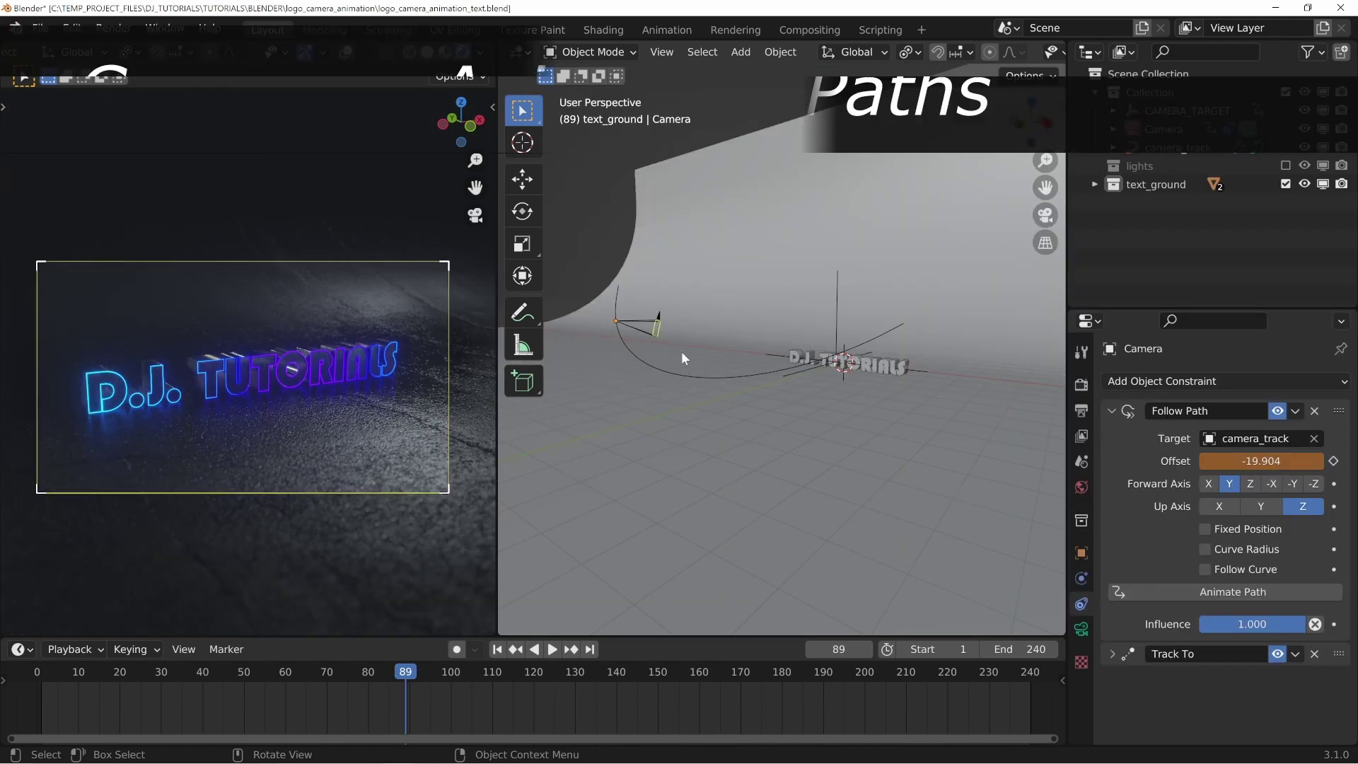
{"action": "middle_click_drag", "start_coordinate": [722, 292], "coordinate": [689, 309]}
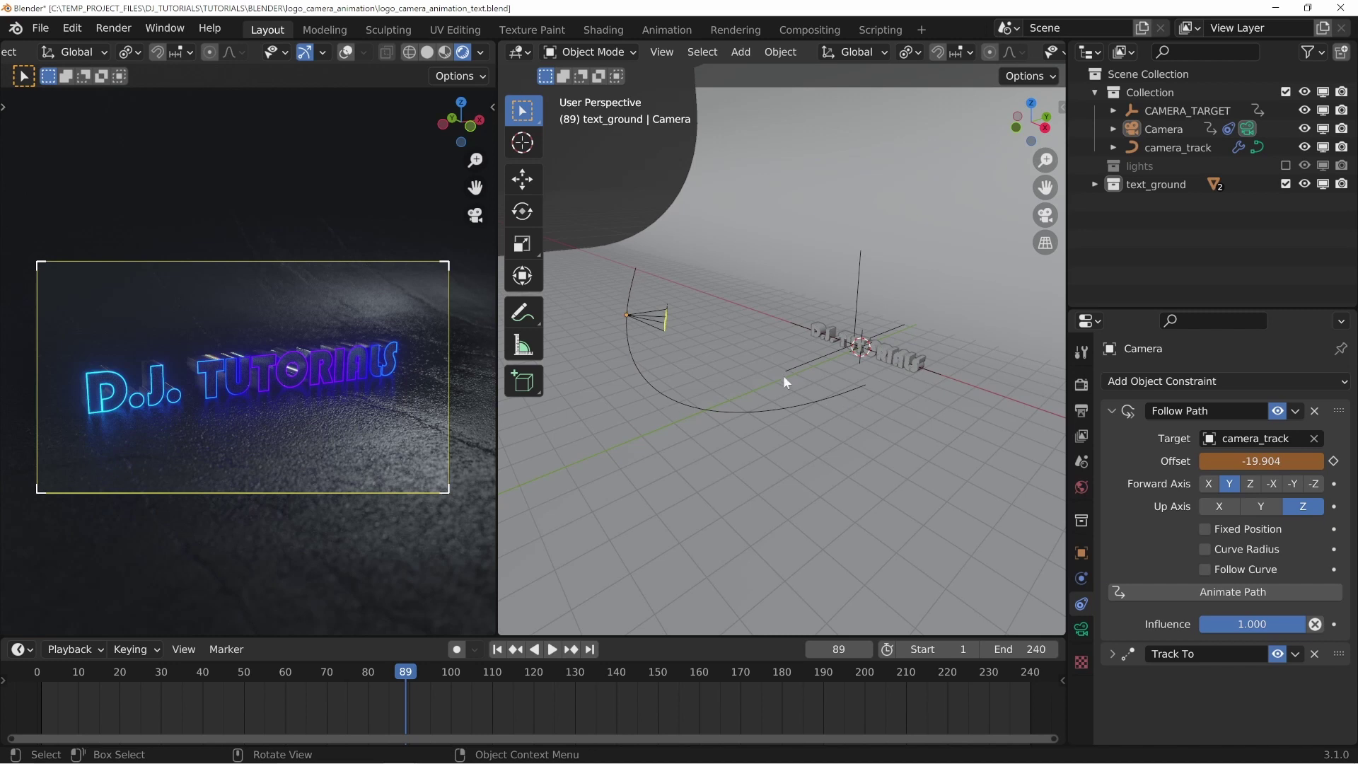
{"action": "middle_click_drag", "start_coordinate": [828, 358], "coordinate": [927, 345]}
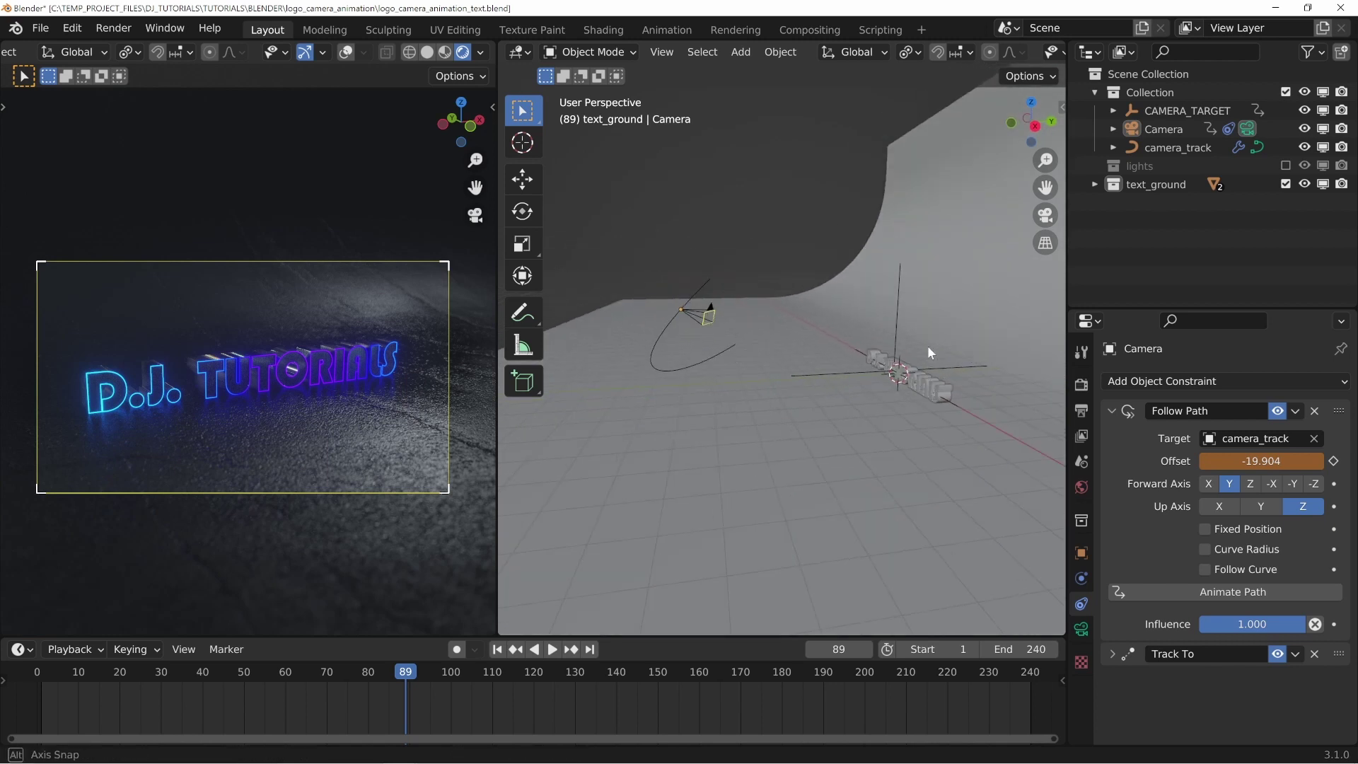
{"action": "key", "text": "shift+a"}
{"action": "mouse_move", "coordinate": [863, 92]}
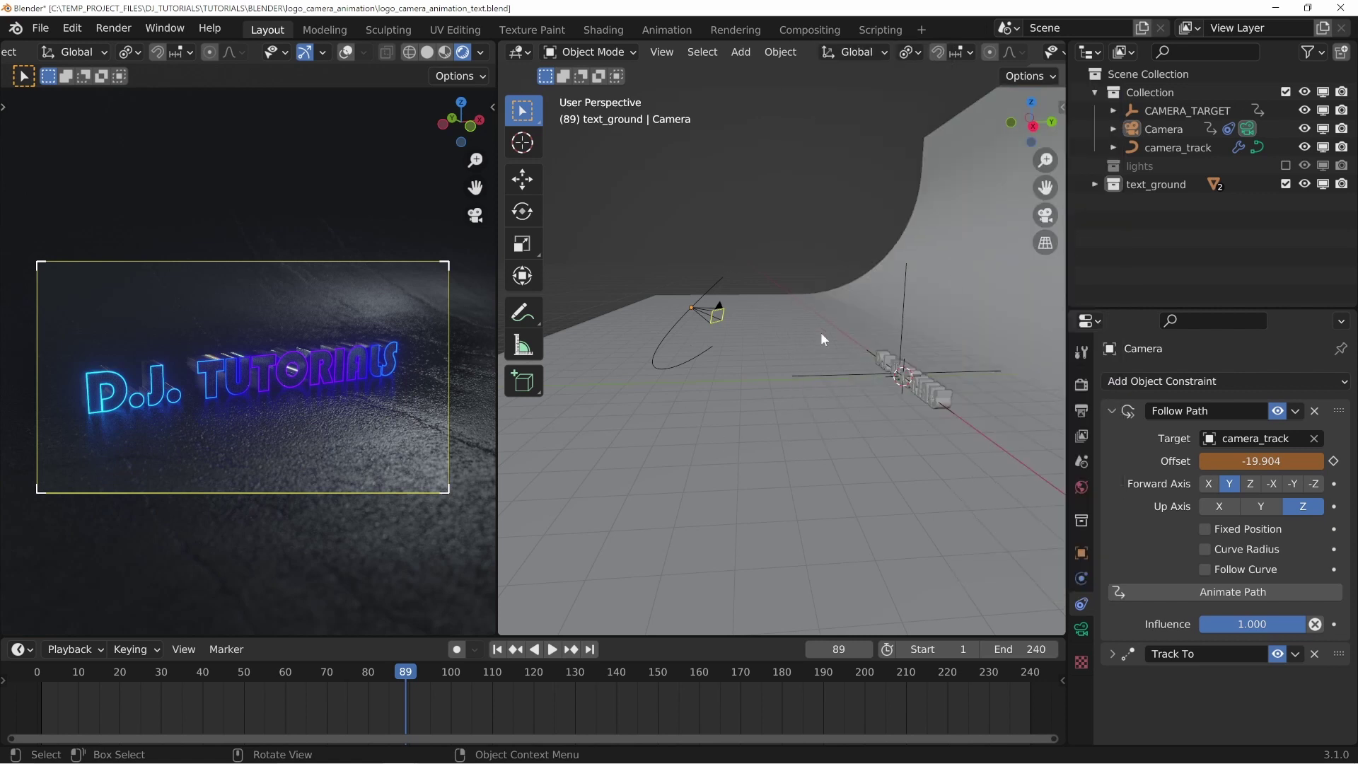
{"action": "left_click", "coordinate": [708, 313]}
{"action": "key", "text": "n"}
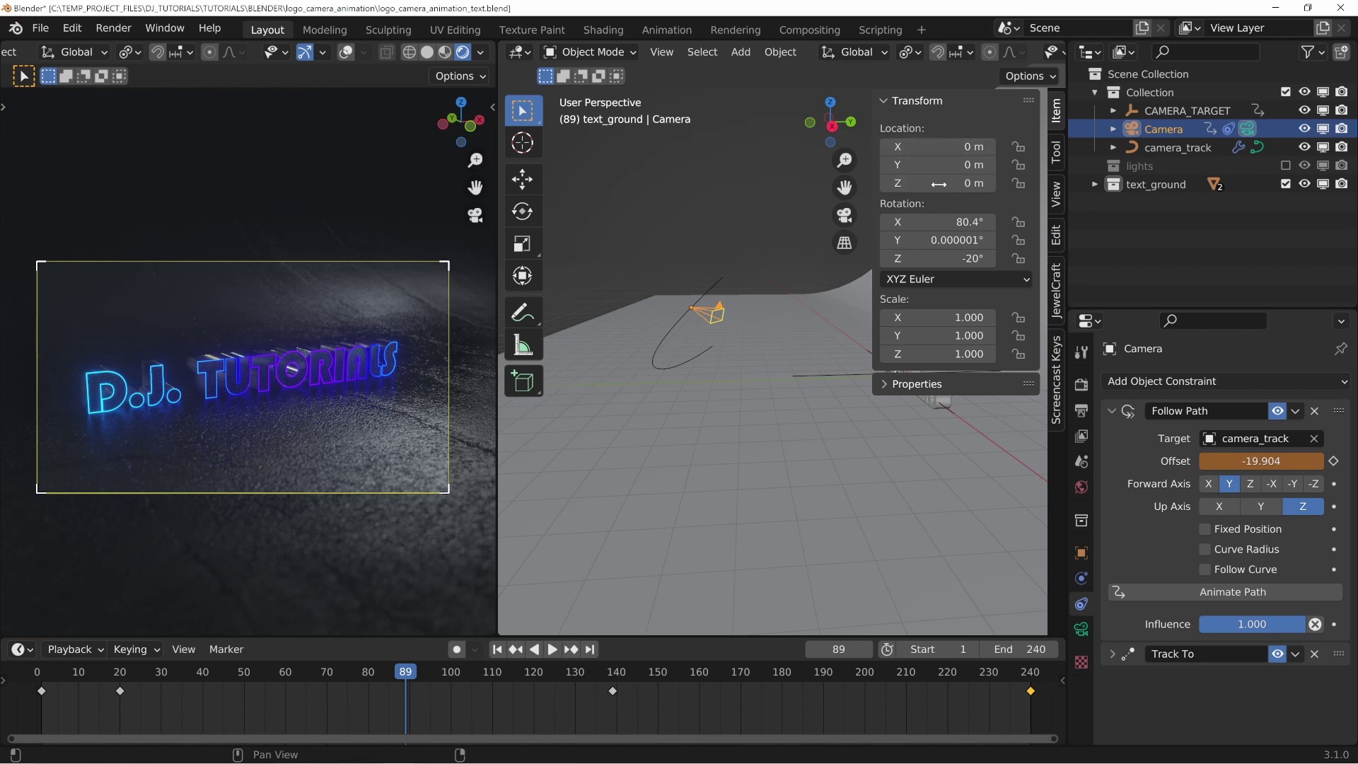
{"action": "key", "text": "n"}
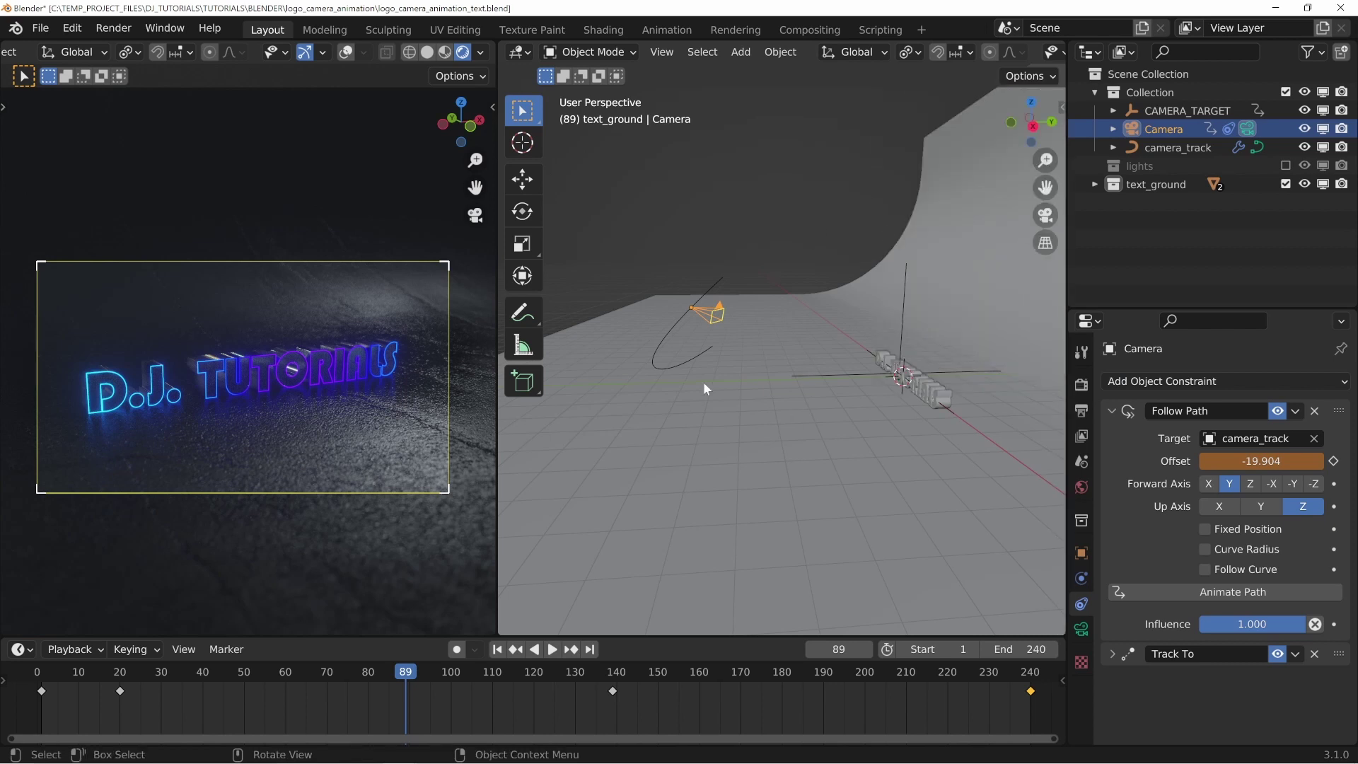
Step: Keep camera_track as the Follow Path target and slide the camera's offset to -95.404
{"action": "middle_click_drag", "start_coordinate": [745, 321], "coordinate": [785, 325]}
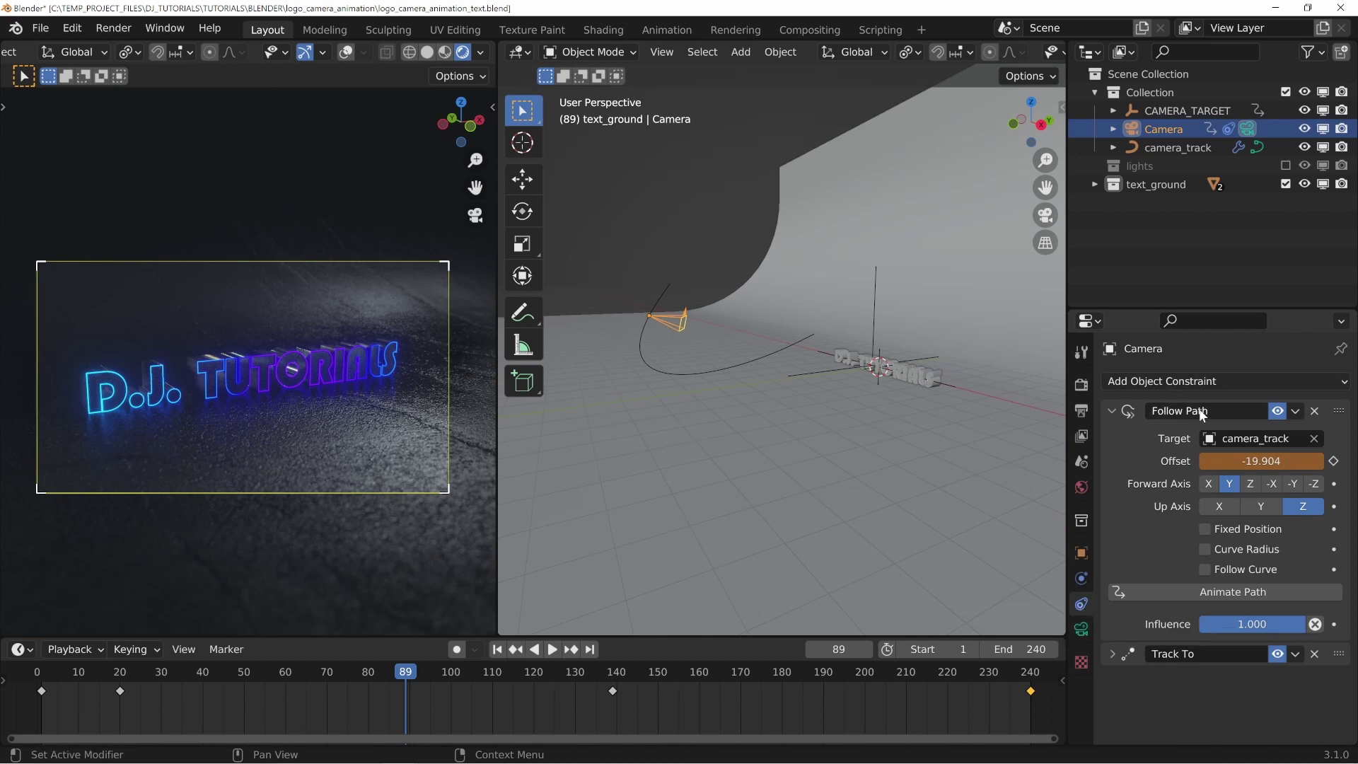
{"action": "left_click", "coordinate": [1231, 440]}
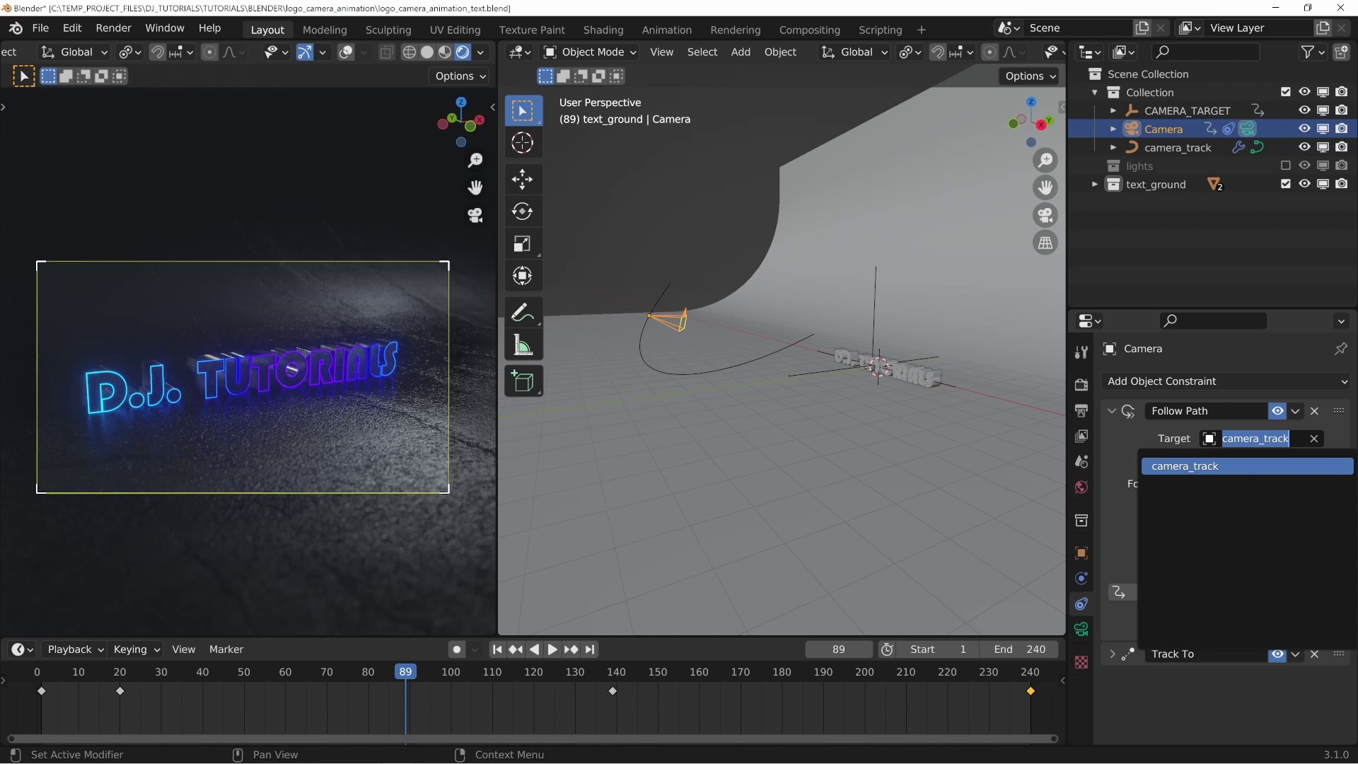
{"action": "left_click", "coordinate": [1176, 466]}
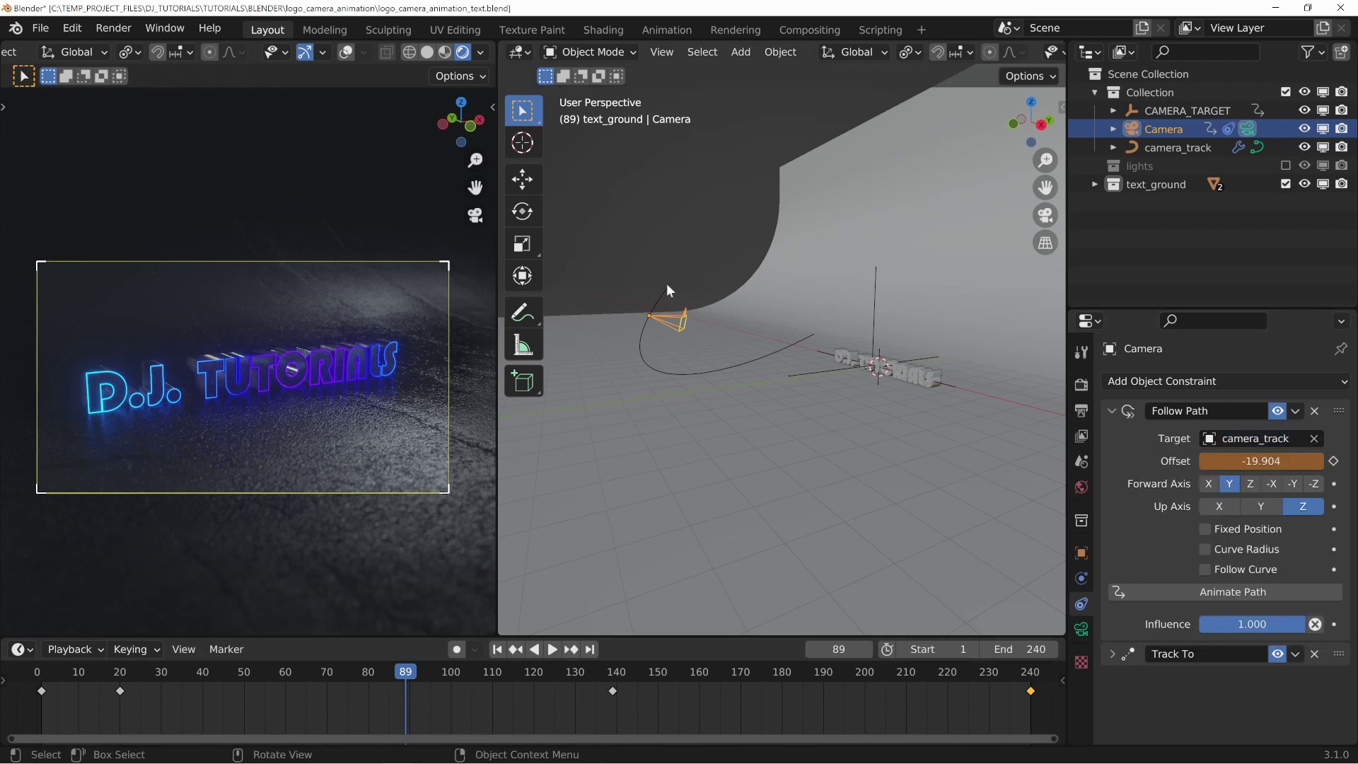
{"action": "left_click", "coordinate": [804, 334]}
{"action": "left_click", "coordinate": [683, 320]}
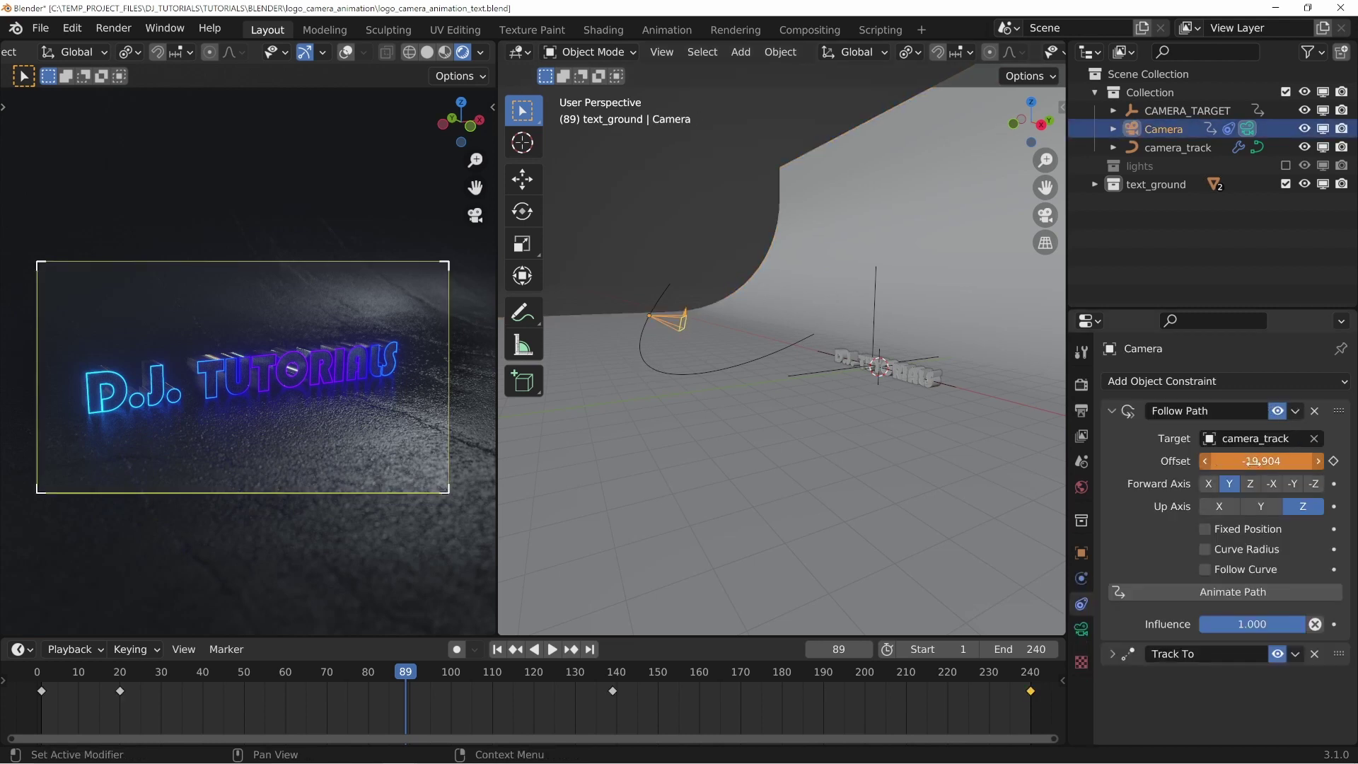
{"action": "left_click_drag", "start_coordinate": [1261, 461], "coordinate": [1234, 462]}
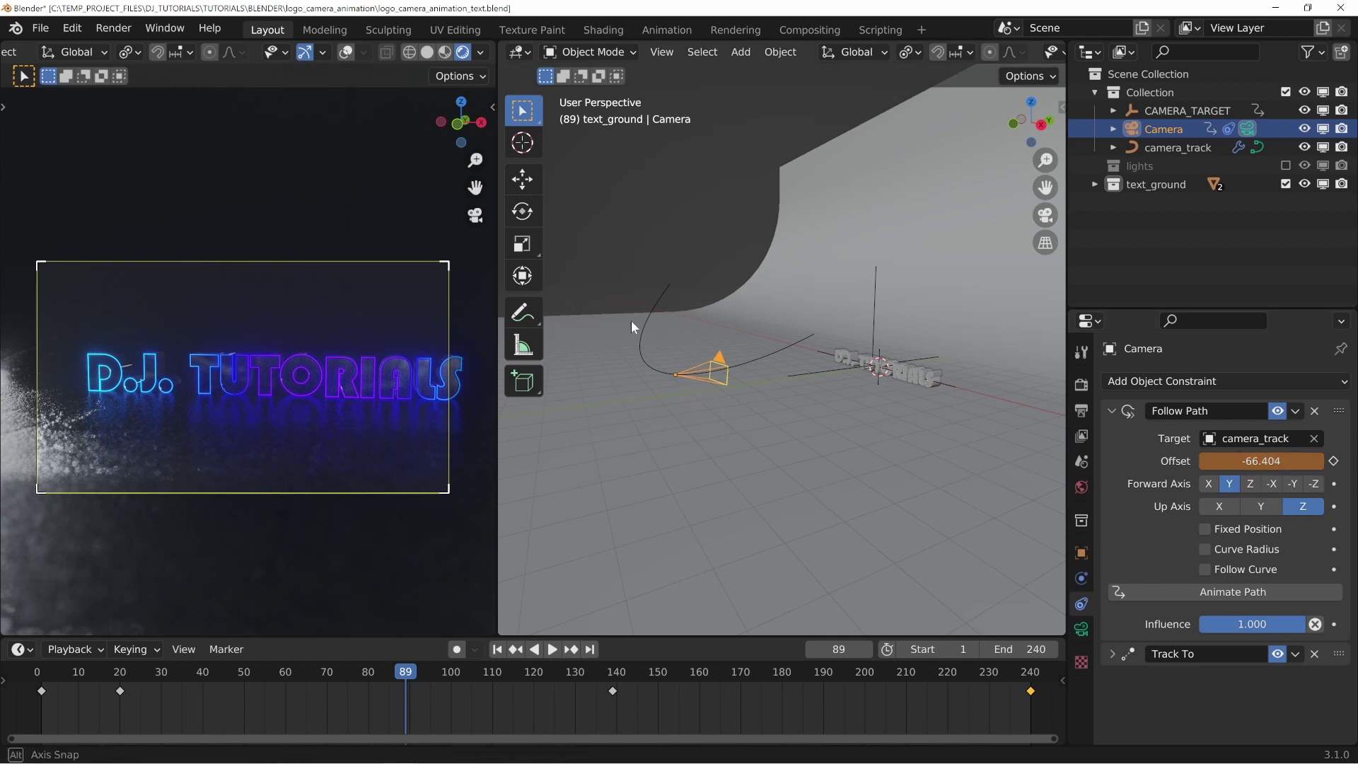
Step: Orbit around the text to inspect the camera path, then step back to frame 88
{"action": "middle_click_drag", "start_coordinate": [631, 321], "coordinate": [732, 371]}
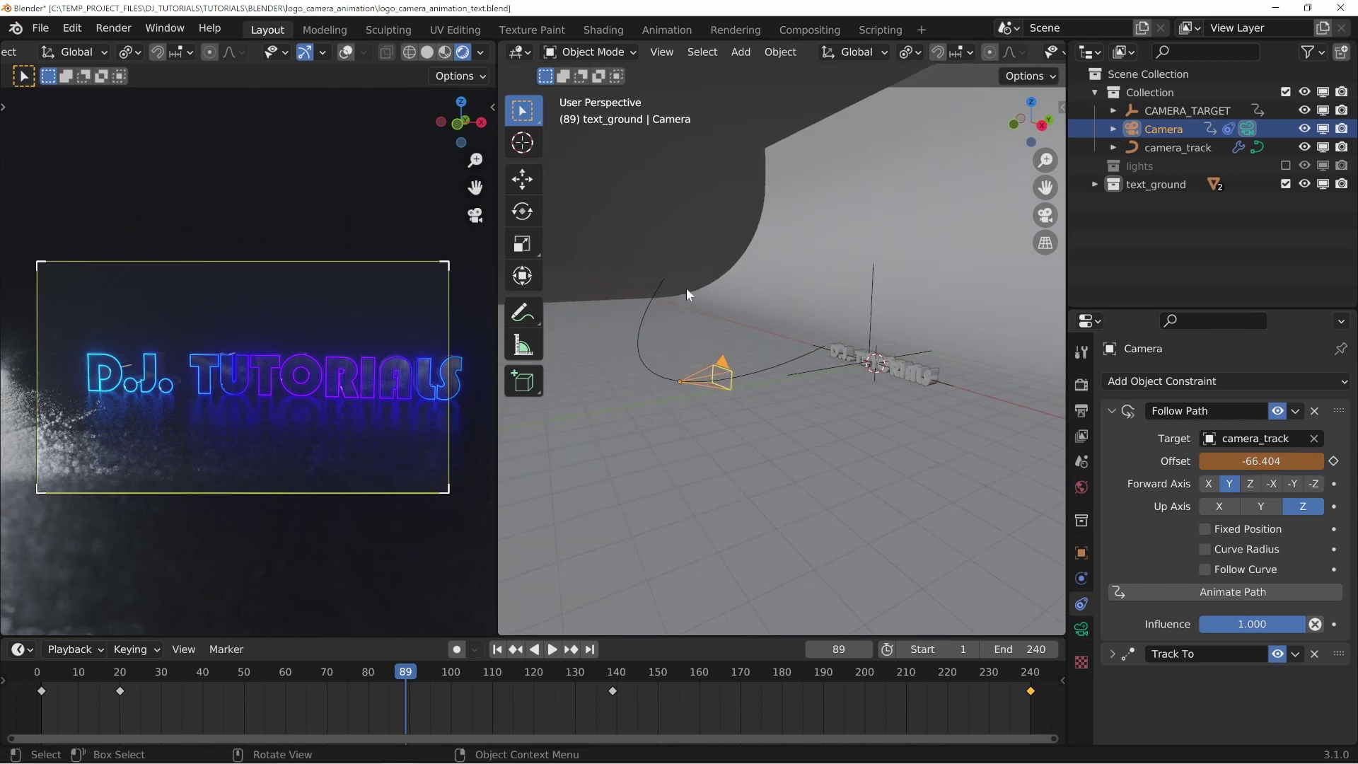
{"action": "middle_click_drag", "start_coordinate": [686, 287], "coordinate": [749, 363]}
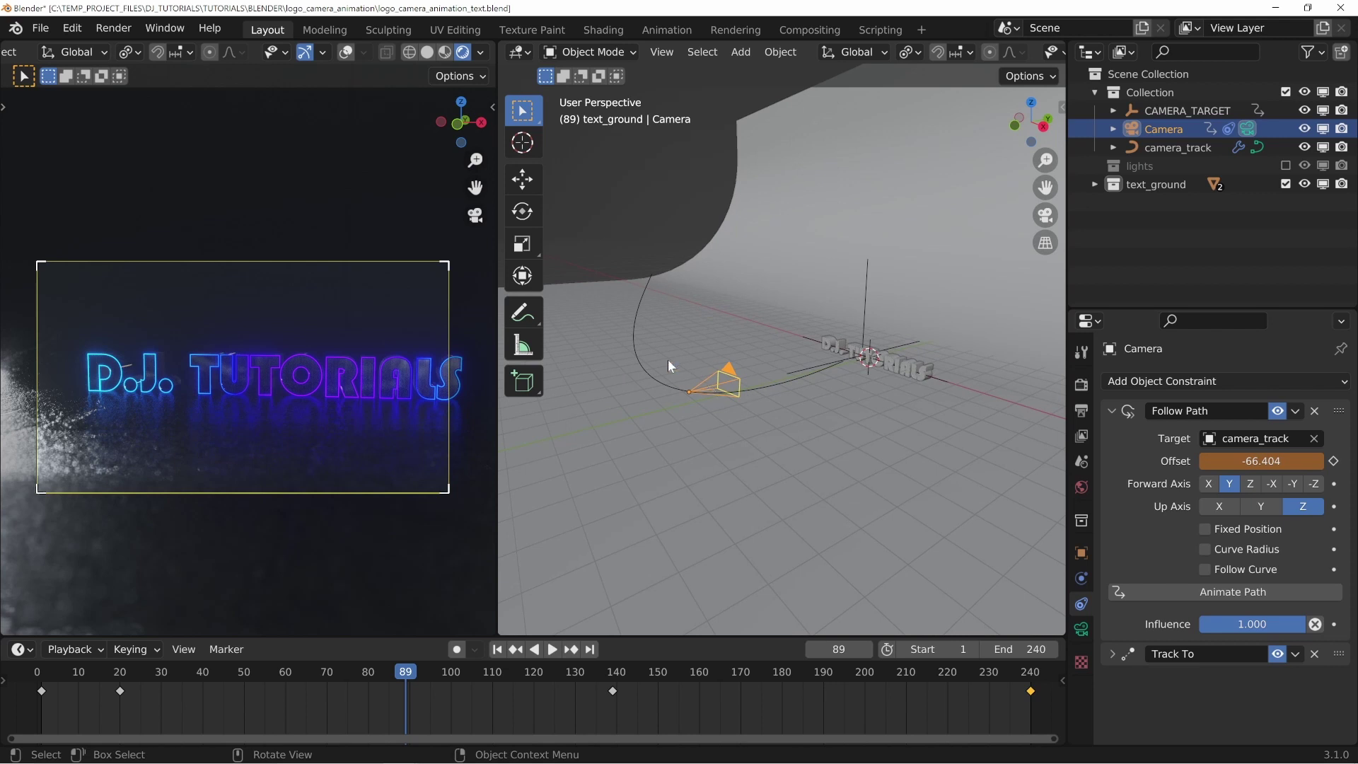
{"action": "middle_click_drag", "start_coordinate": [662, 330], "coordinate": [652, 359]}
{"action": "key", "text": "Left"}
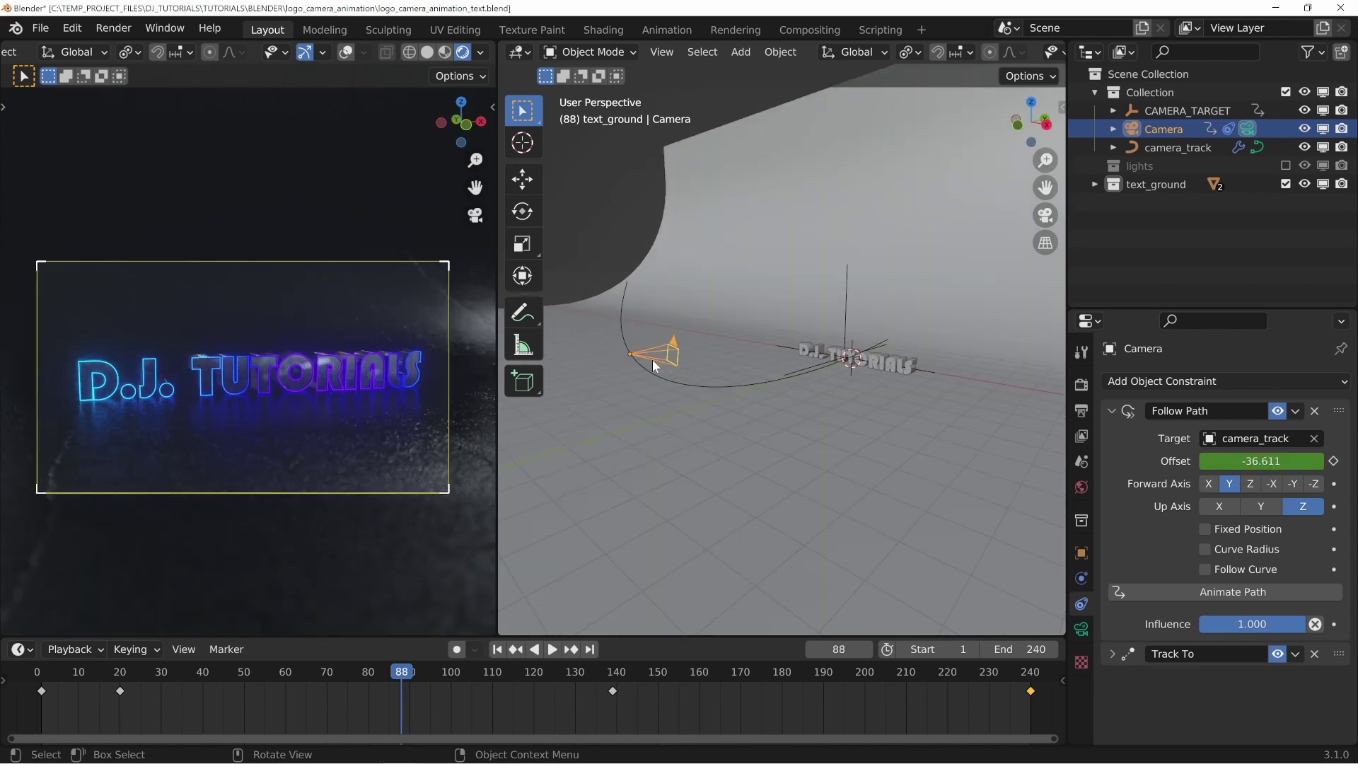
Step: Collapse the Follow Path constraint and expand the Track To constraint settings
{"action": "left_click", "coordinate": [1113, 411]}
{"action": "left_click", "coordinate": [1112, 436]}
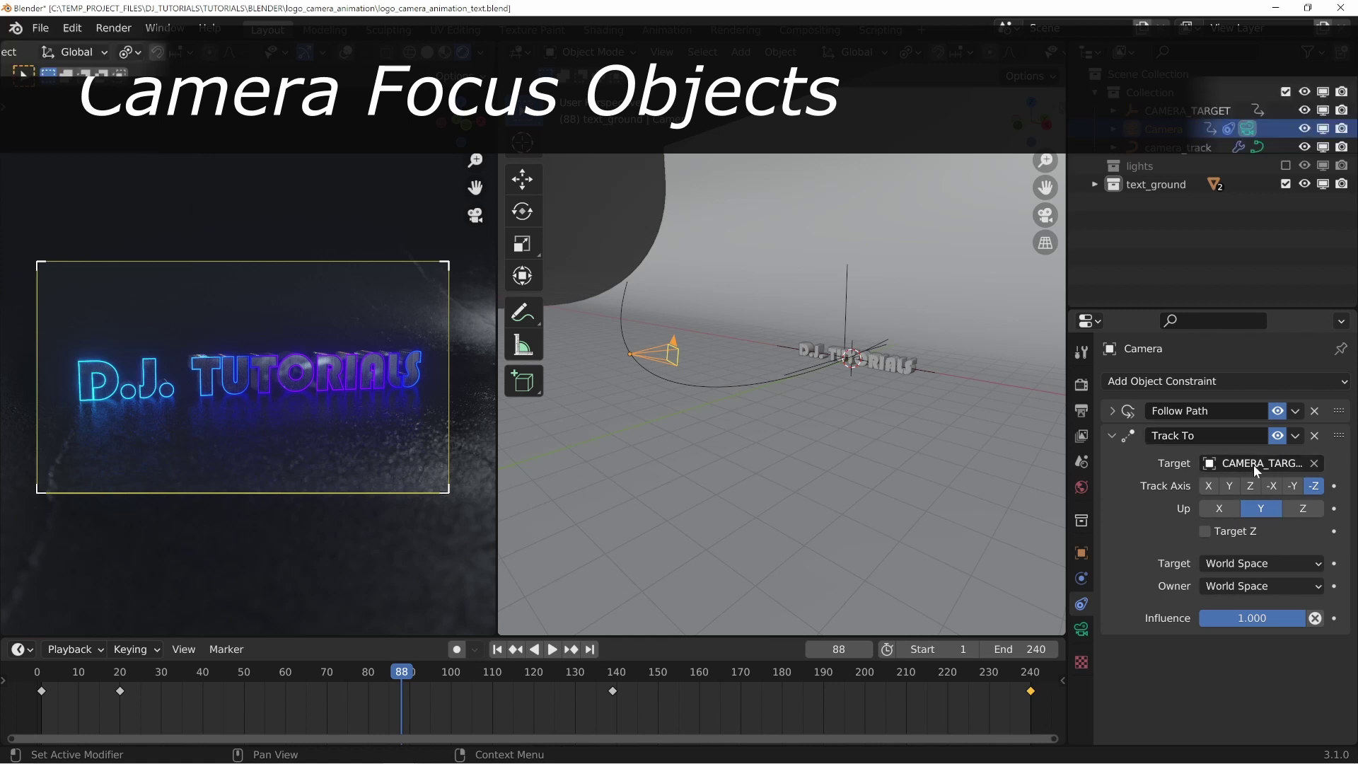
{"action": "left_click", "coordinate": [1165, 380]}
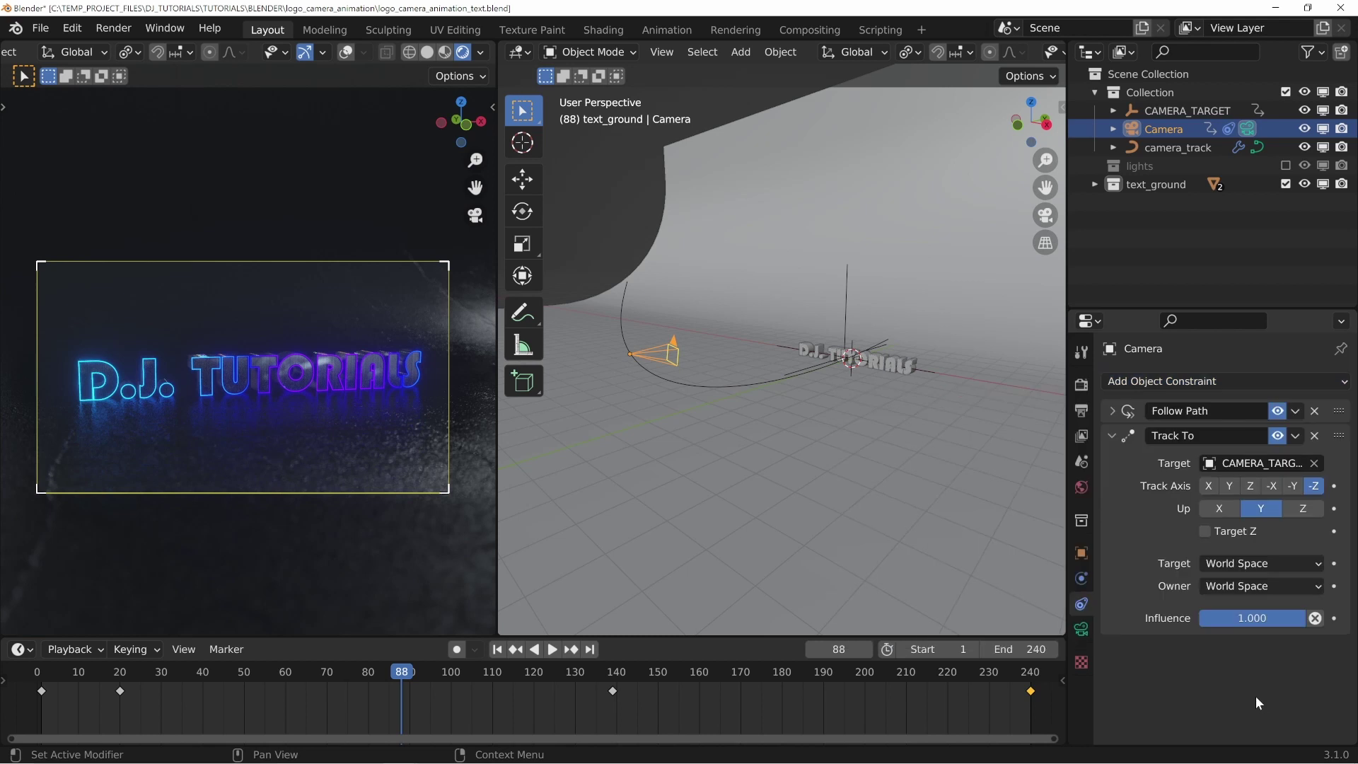
Step: Select the CAMERA_TARGET empty, check the Empty add options, then reselect the camera
{"action": "left_click", "coordinate": [841, 283]}
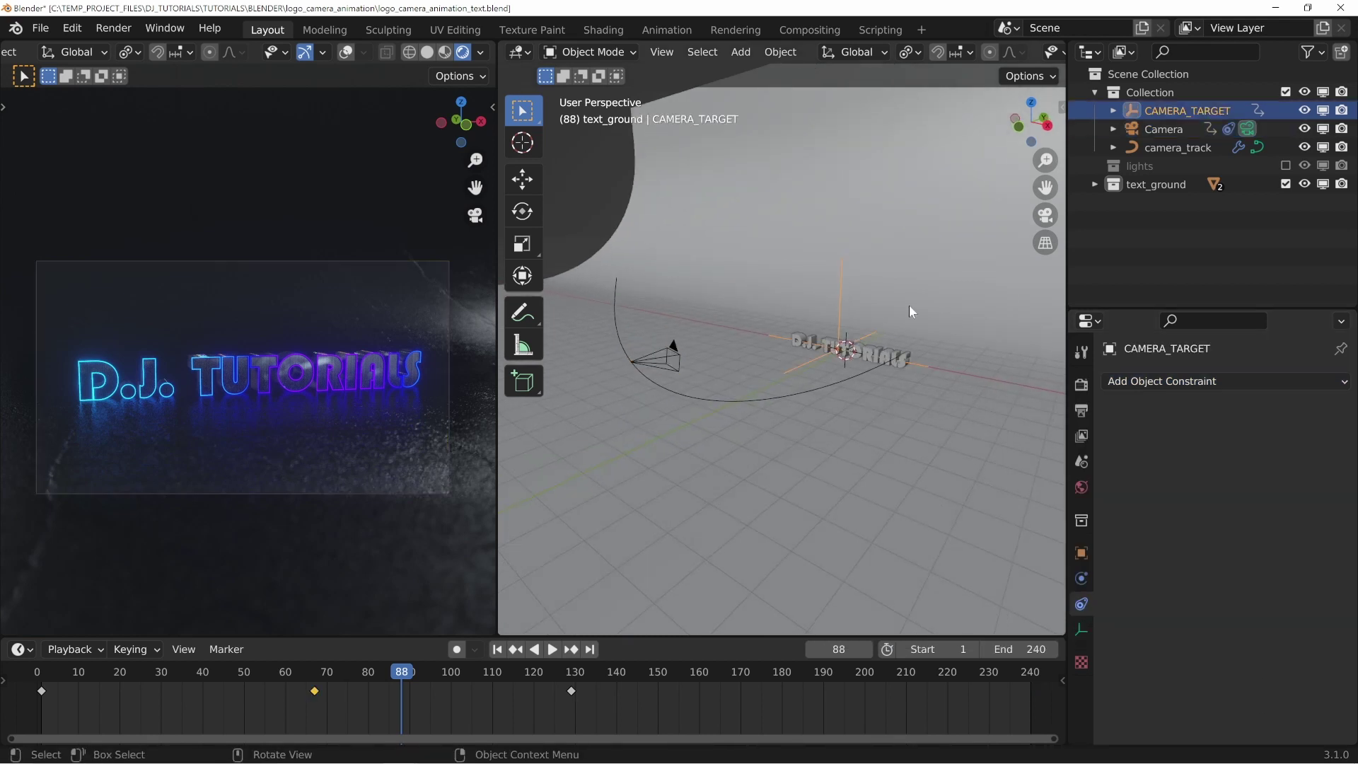
{"action": "middle_click_drag", "start_coordinate": [909, 309], "coordinate": [764, 382]}
{"action": "key", "text": "shift+a"}
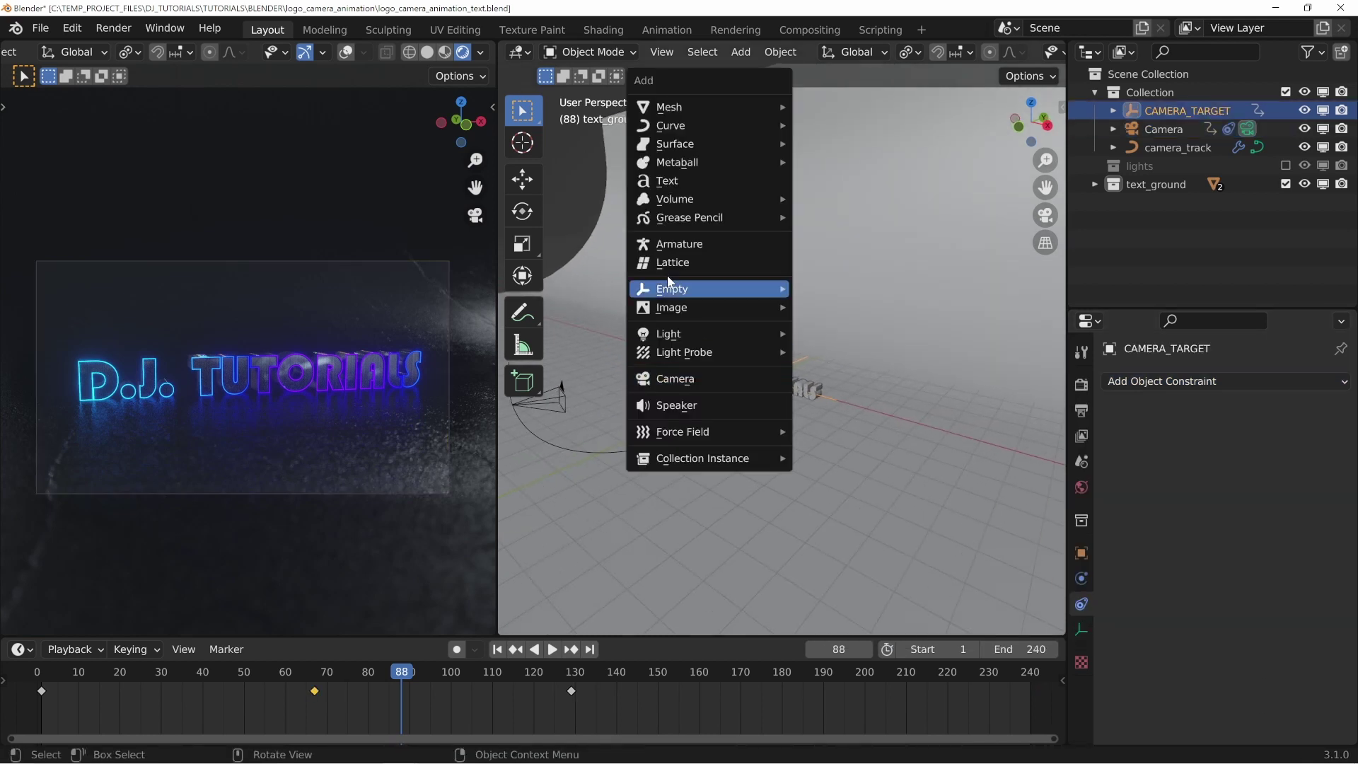
{"action": "mouse_move", "coordinate": [677, 292]}
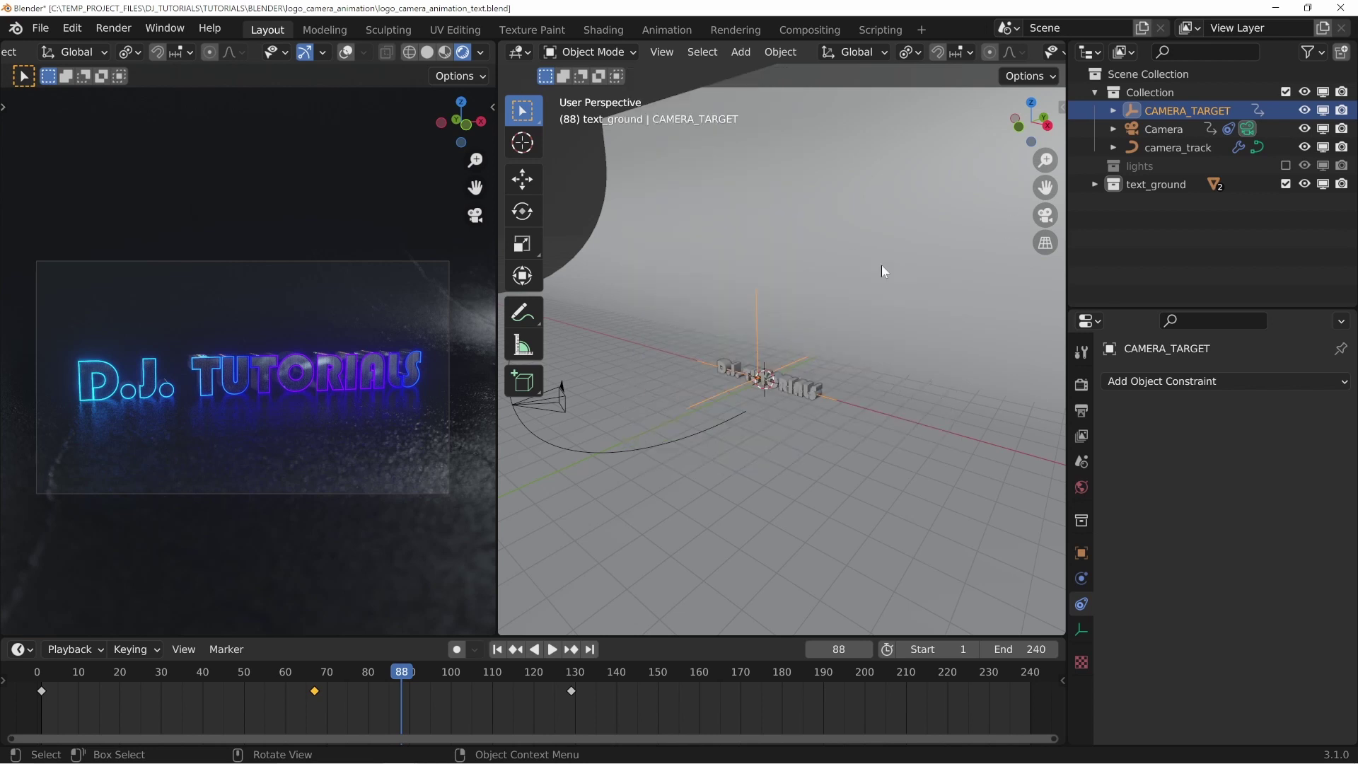
{"action": "middle_click_drag", "start_coordinate": [639, 403], "coordinate": [664, 355]}
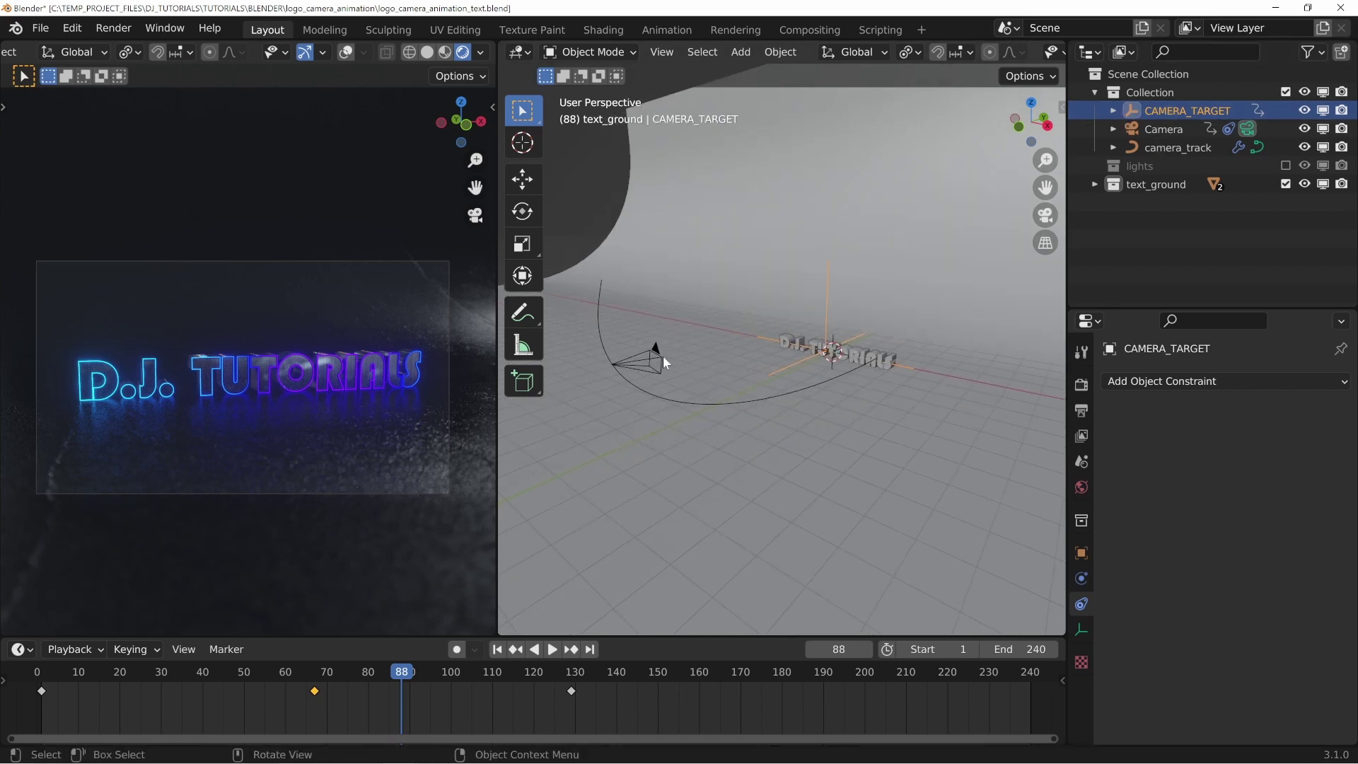
{"action": "left_click", "coordinate": [652, 350]}
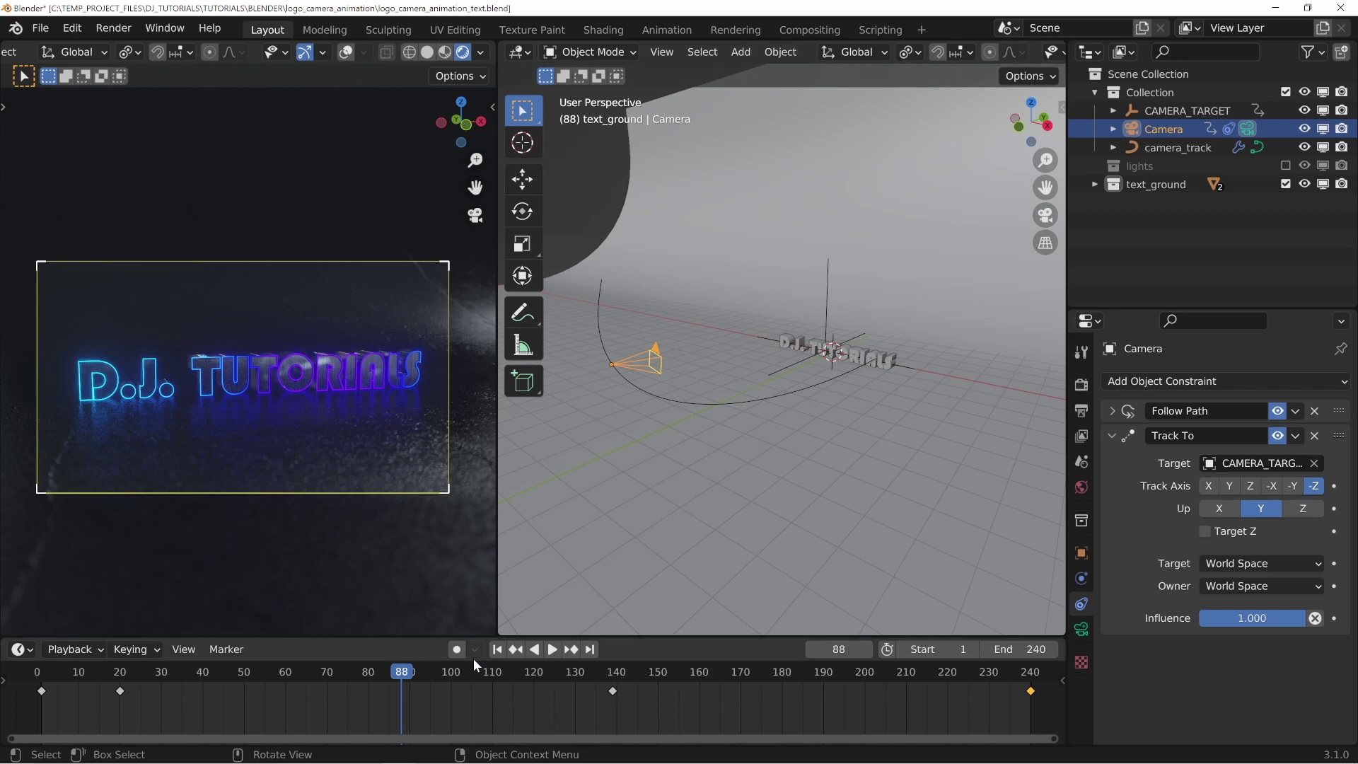
Step: Play and scrub the tracking camera move, stopping at frame 102
{"action": "key", "text": "space"}
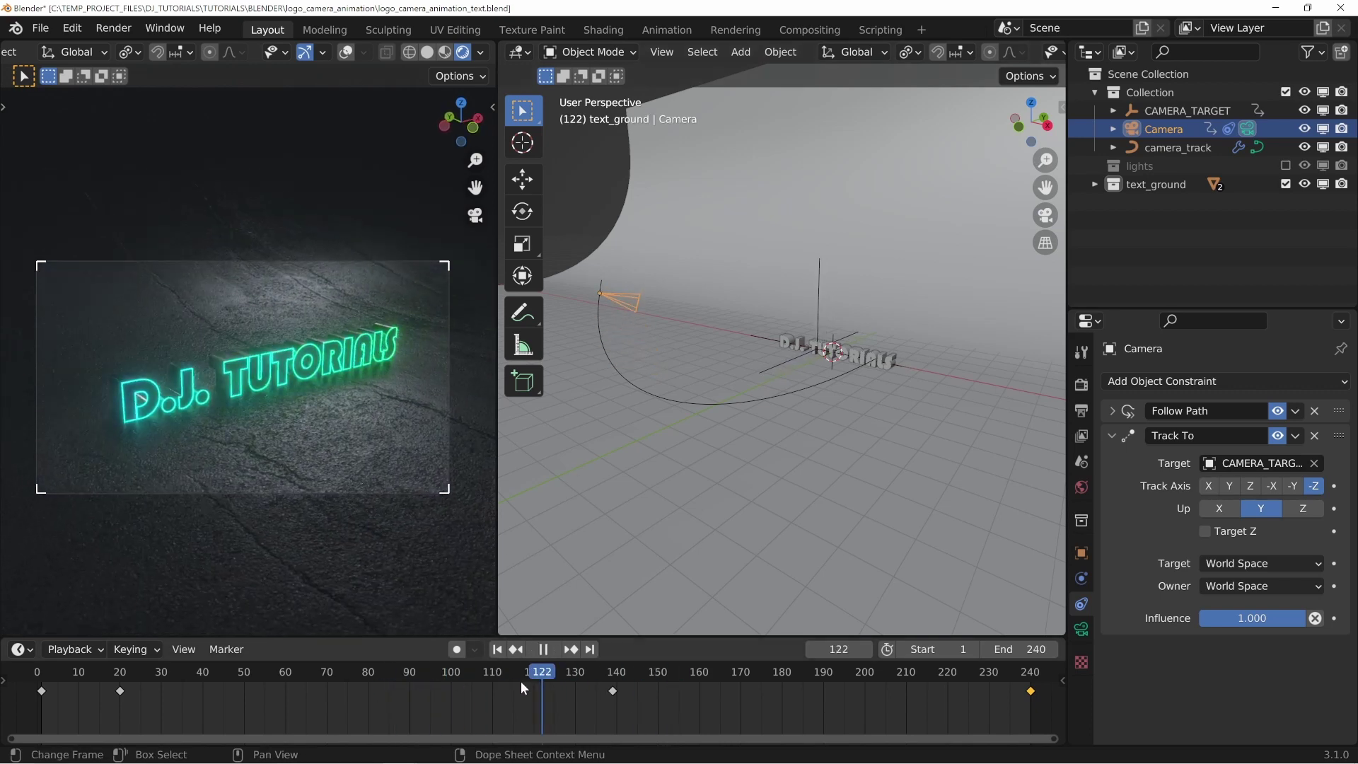
{"action": "left_click_drag", "start_coordinate": [521, 681], "coordinate": [338, 678]}
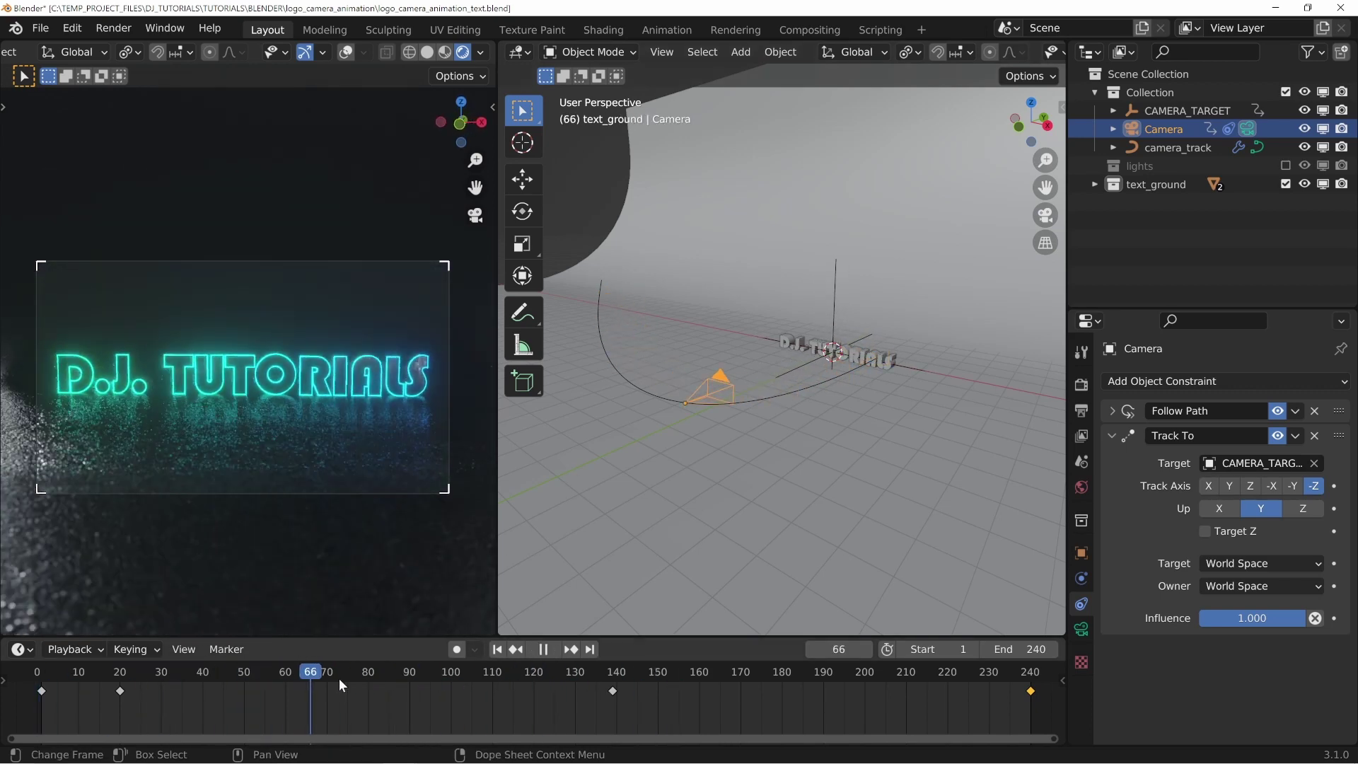
{"action": "key", "text": "space"}
{"action": "middle_click_drag", "start_coordinate": [697, 460], "coordinate": [724, 285]}
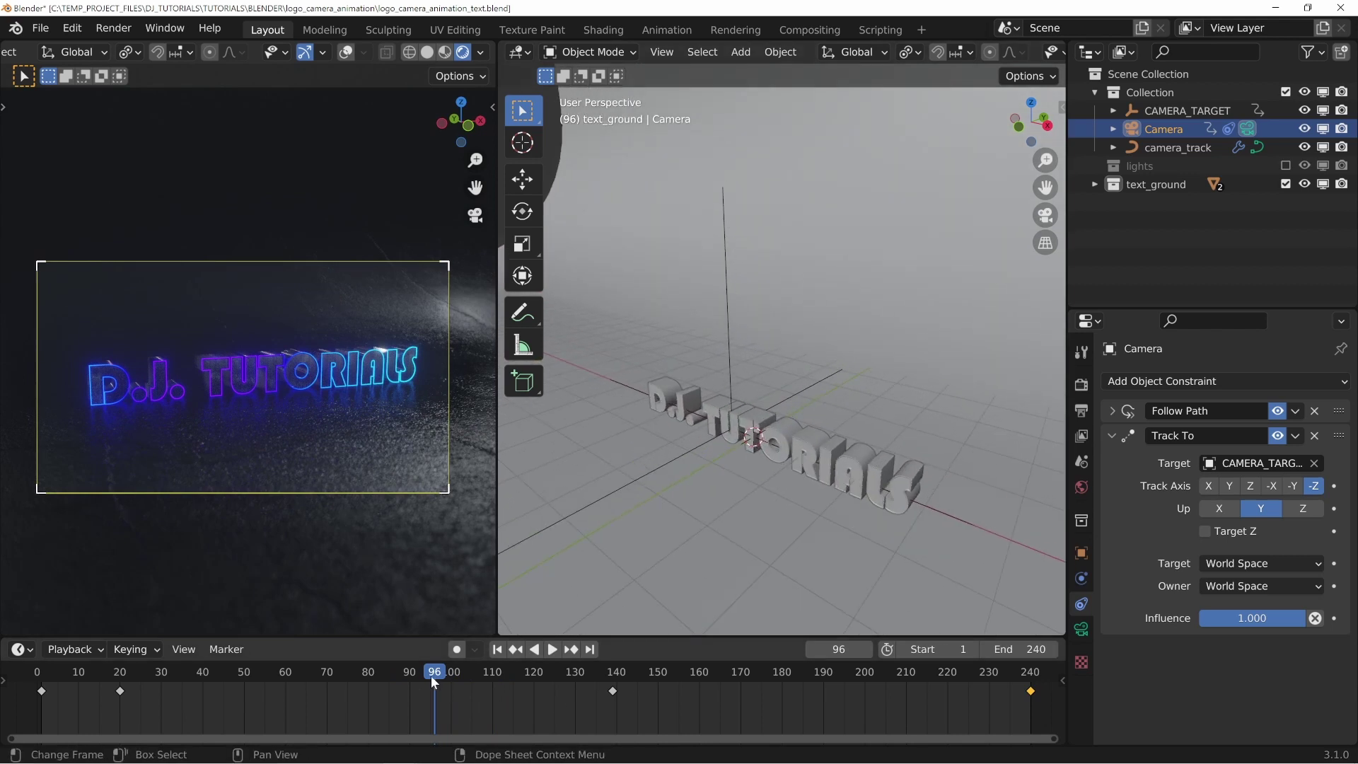
{"action": "left_click_drag", "start_coordinate": [430, 676], "coordinate": [436, 647]}
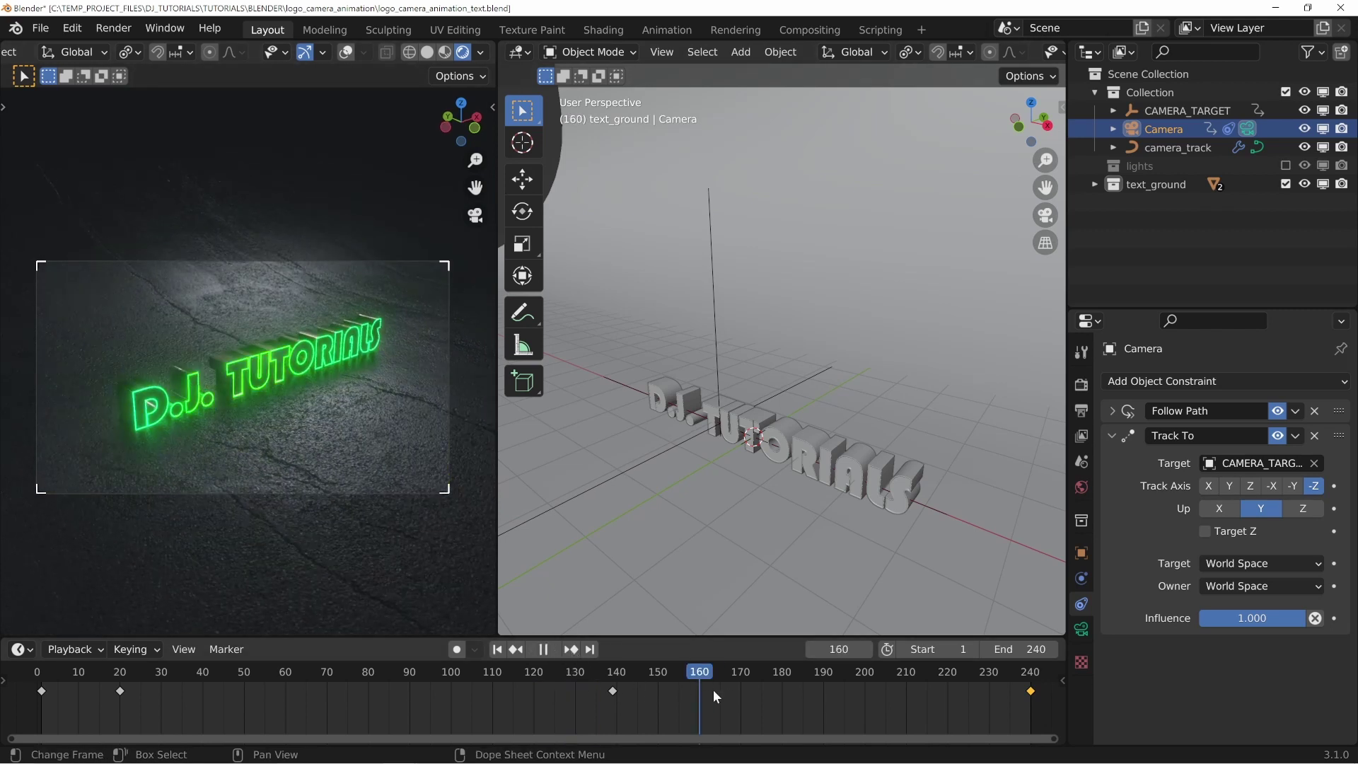
{"action": "left_click_drag", "start_coordinate": [713, 690], "coordinate": [459, 672]}
{"action": "key", "text": "space"}
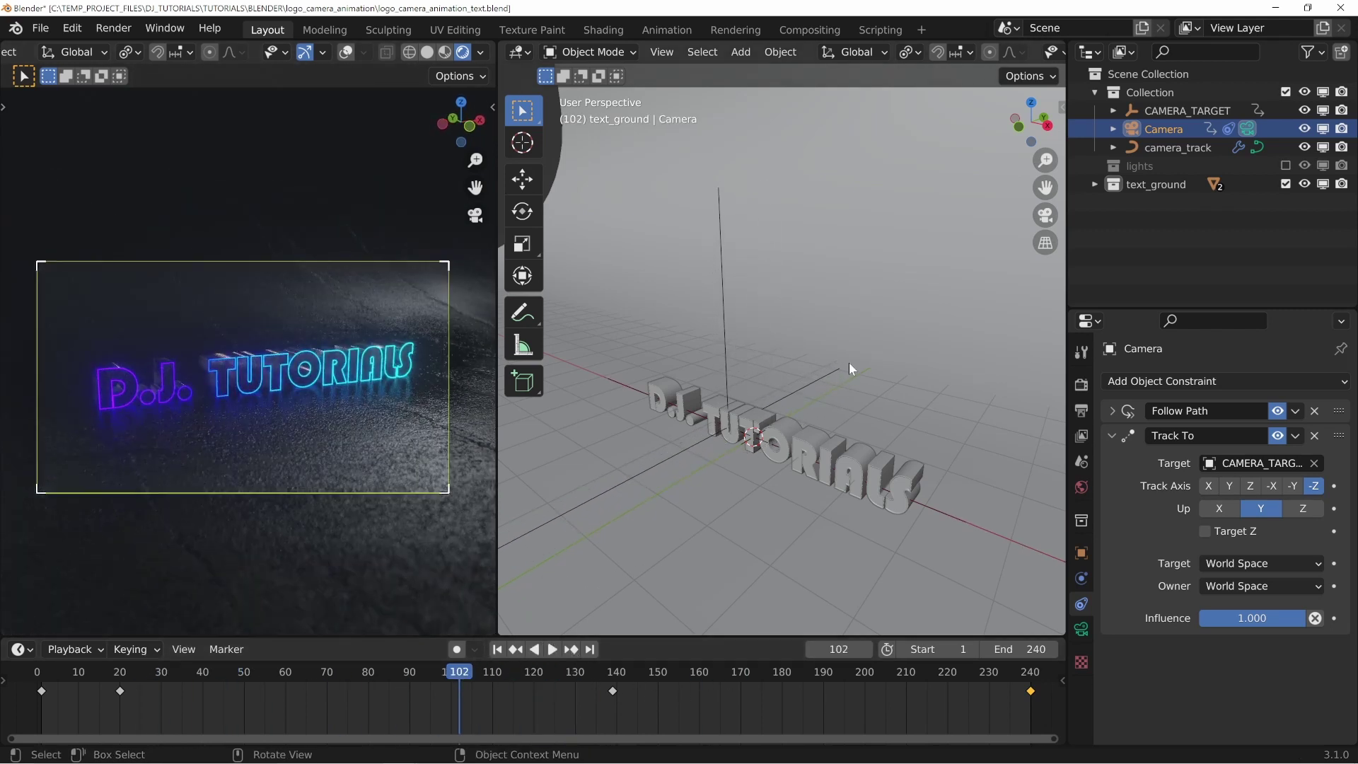
{"action": "scroll", "coordinate": [848, 362], "scroll_direction": "down", "scroll_amount": 6}
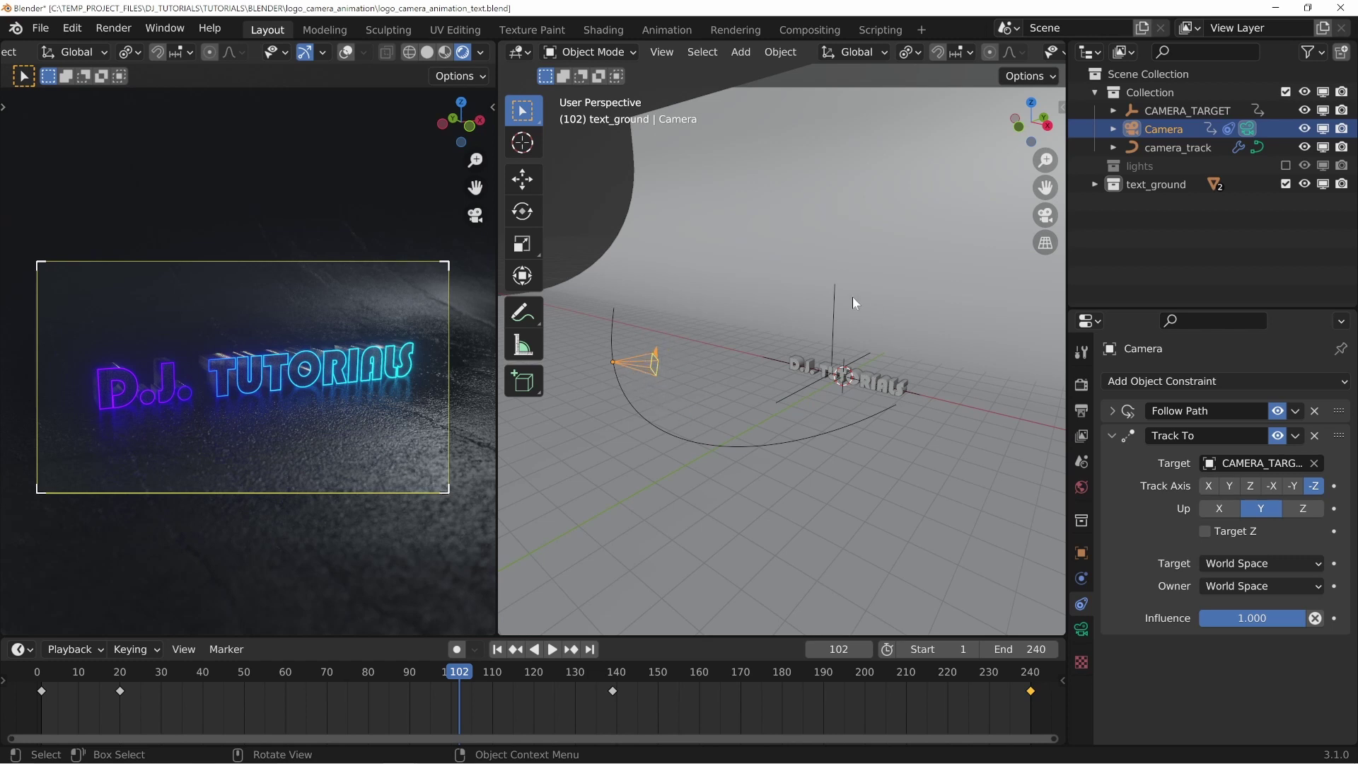
Step: Select CAMERA_TARGET, start a move and cancel it, then reselect the camera
{"action": "left_click", "coordinate": [854, 367]}
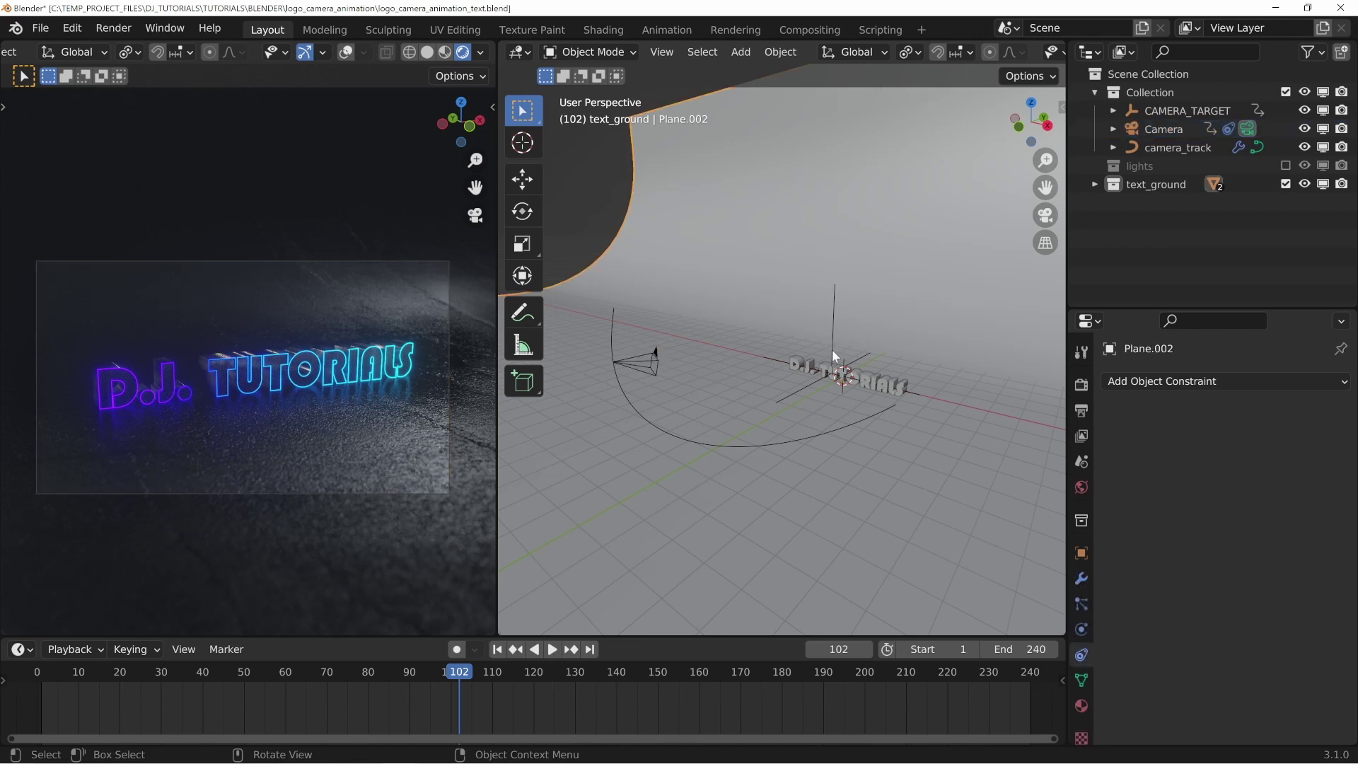
{"action": "left_click", "coordinate": [832, 349]}
{"action": "key", "text": "g"}
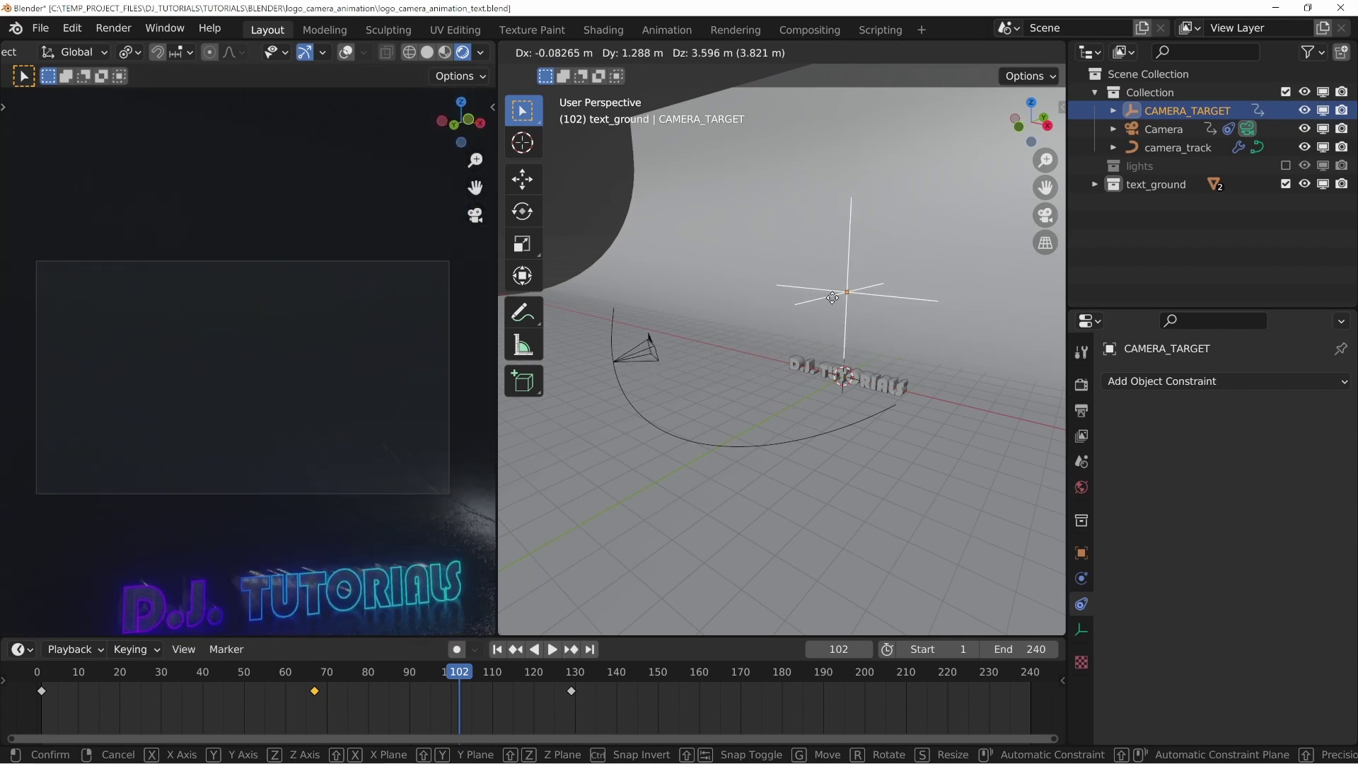
{"action": "key", "text": "Escape"}
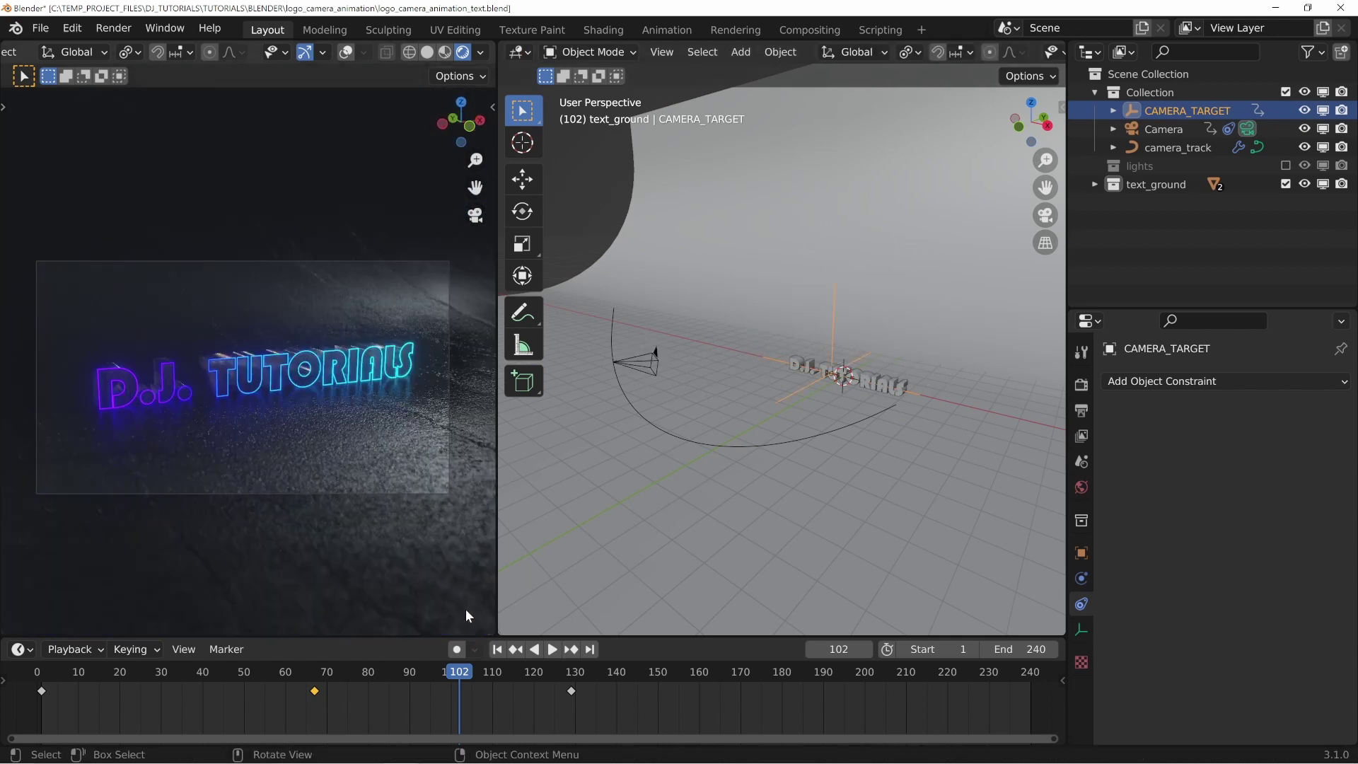
{"action": "left_click", "coordinate": [655, 357]}
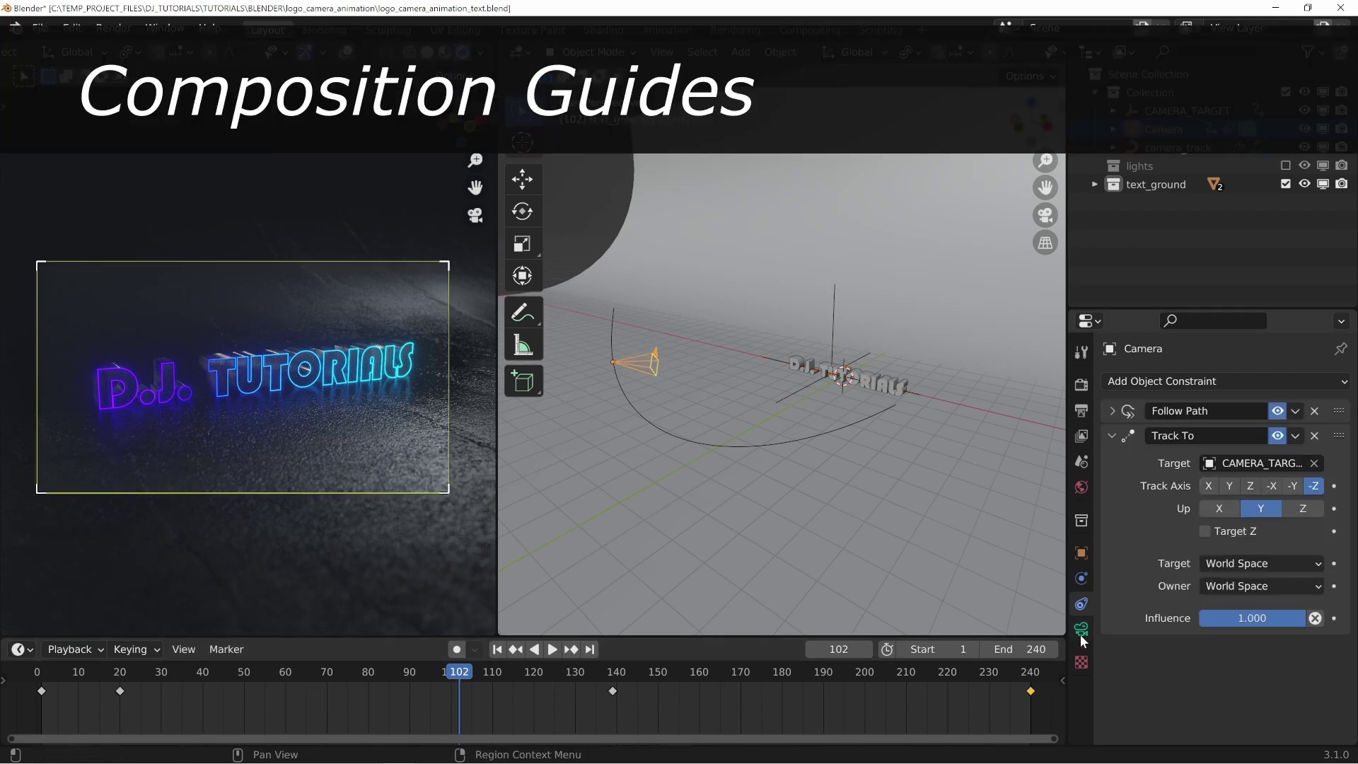
Step: Switch the camera view to solid shading and expand the camera's Viewport Display settings
{"action": "left_click", "coordinate": [1080, 630]}
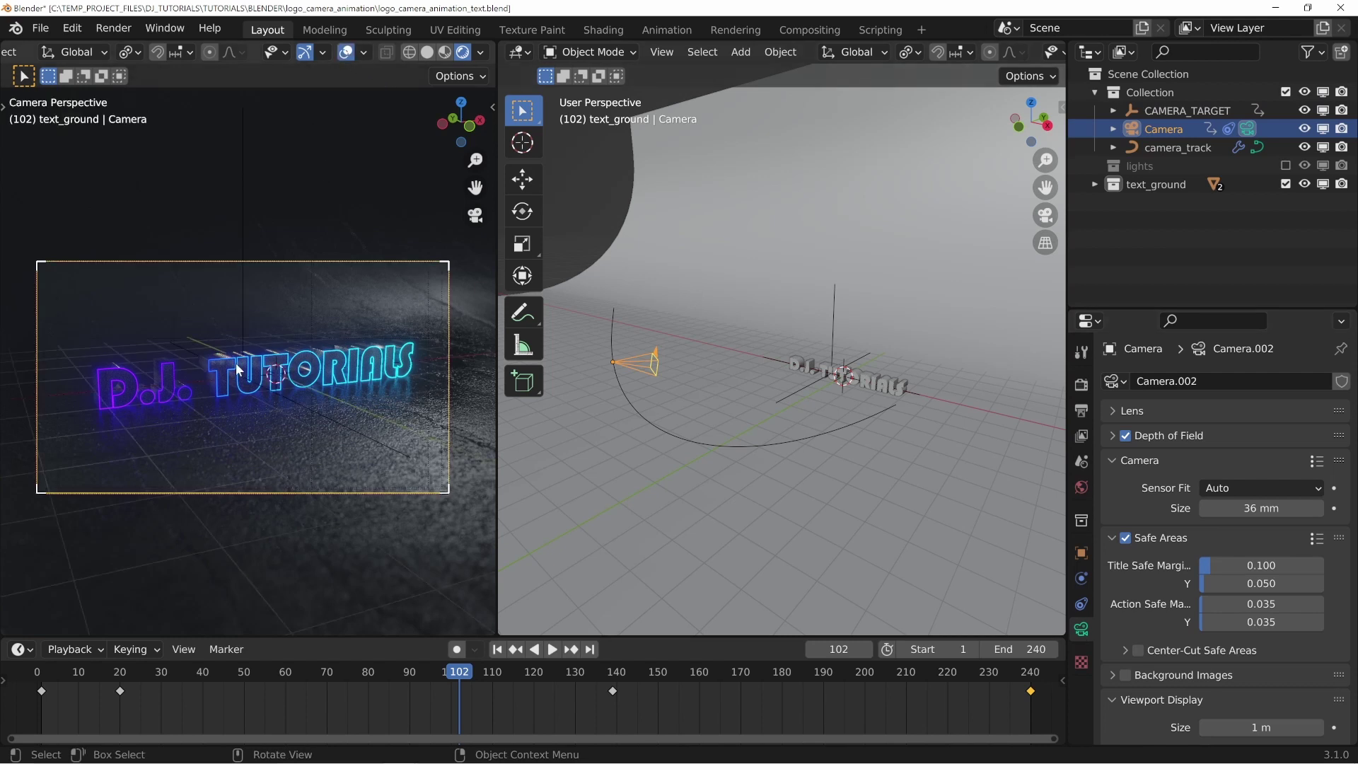
{"action": "key", "text": "z"}
{"action": "left_click", "coordinate": [365, 376]}
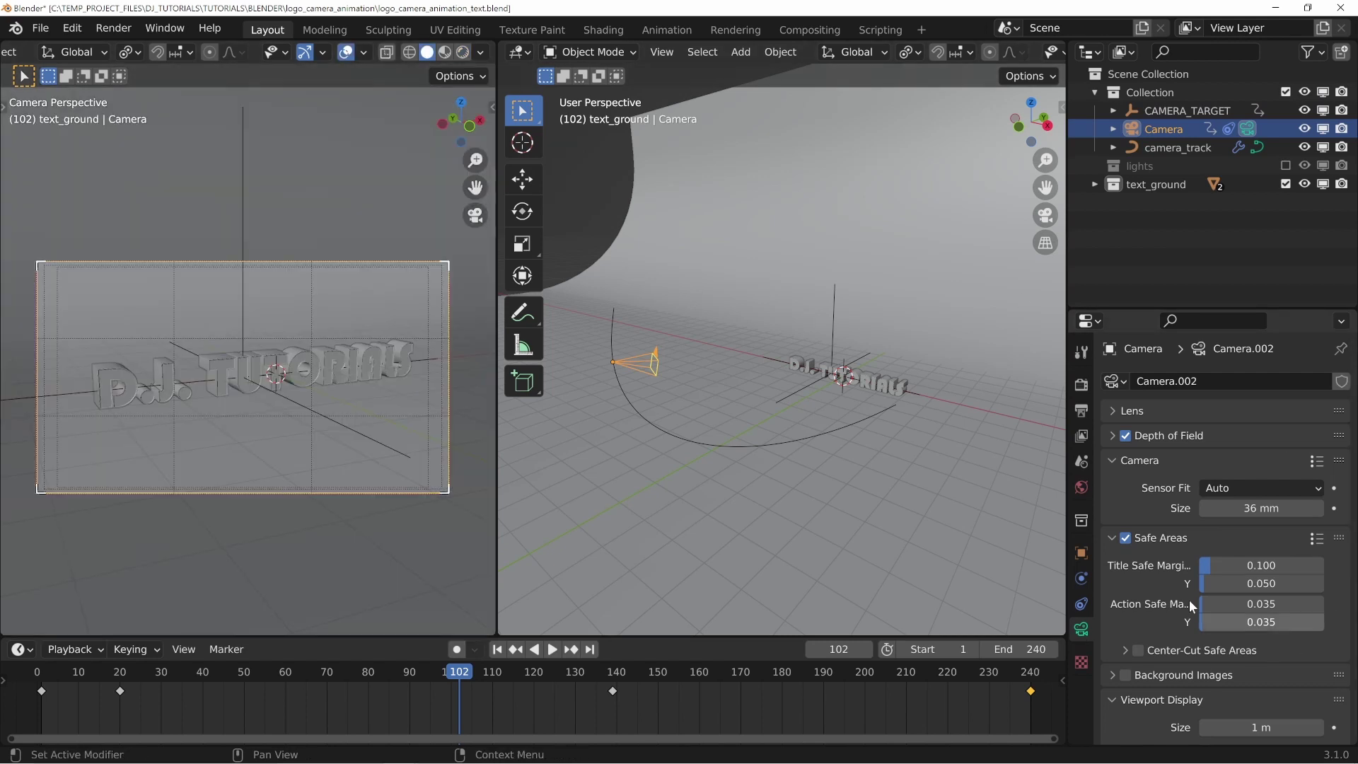
{"action": "scroll", "coordinate": [1173, 562], "scroll_direction": "down", "scroll_amount": 8}
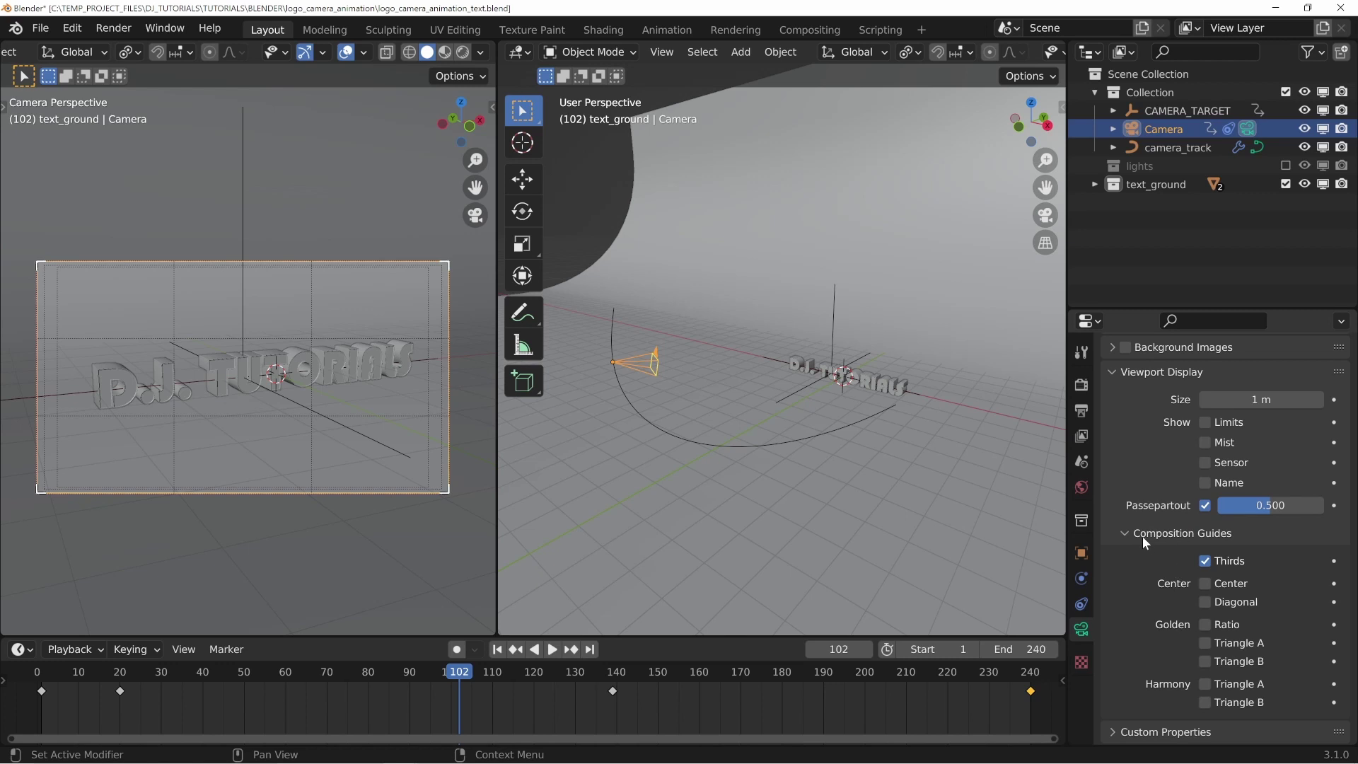
{"action": "scroll", "coordinate": [1143, 536], "scroll_direction": "up", "scroll_amount": 8}
{"action": "scroll", "coordinate": [1152, 614], "scroll_direction": "up", "scroll_amount": 1}
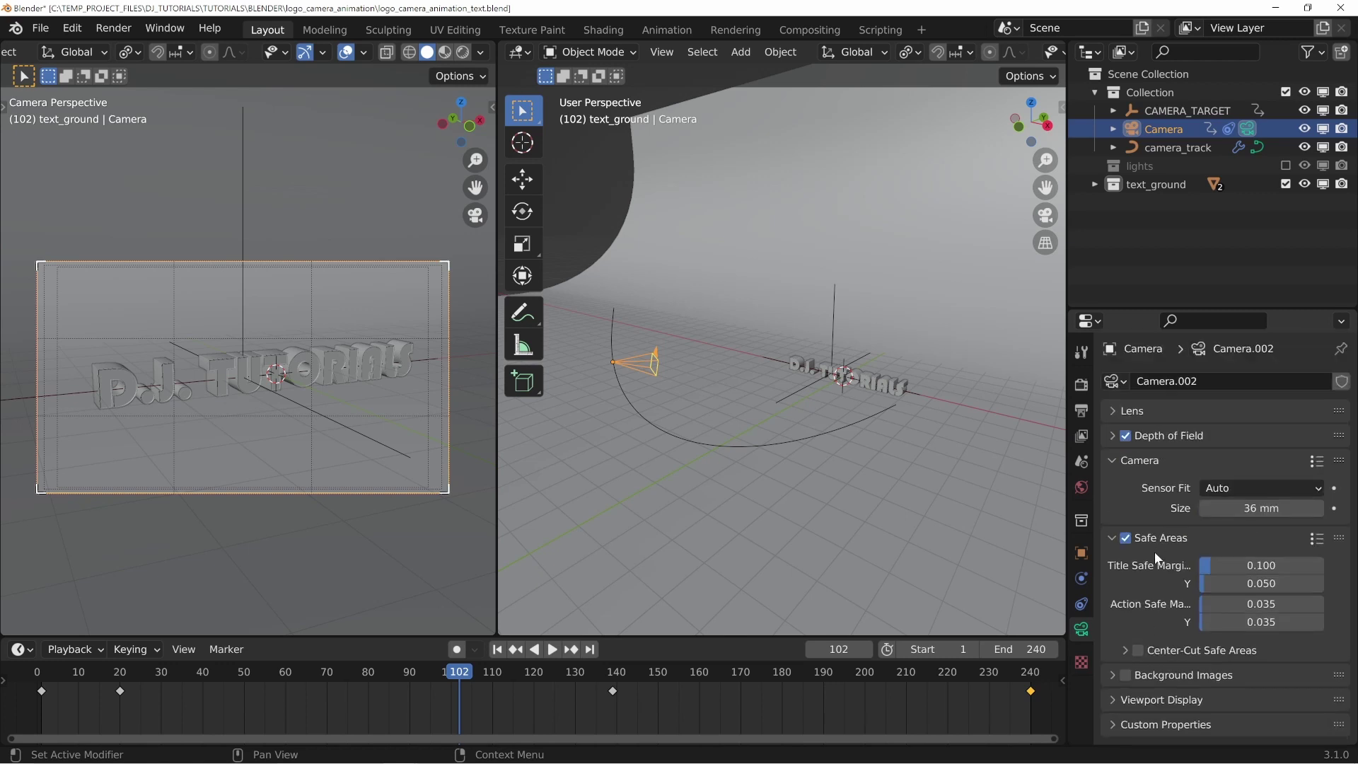
{"action": "left_click", "coordinate": [1156, 539]}
{"action": "left_click", "coordinate": [1140, 461]}
{"action": "left_click", "coordinate": [1158, 534]}
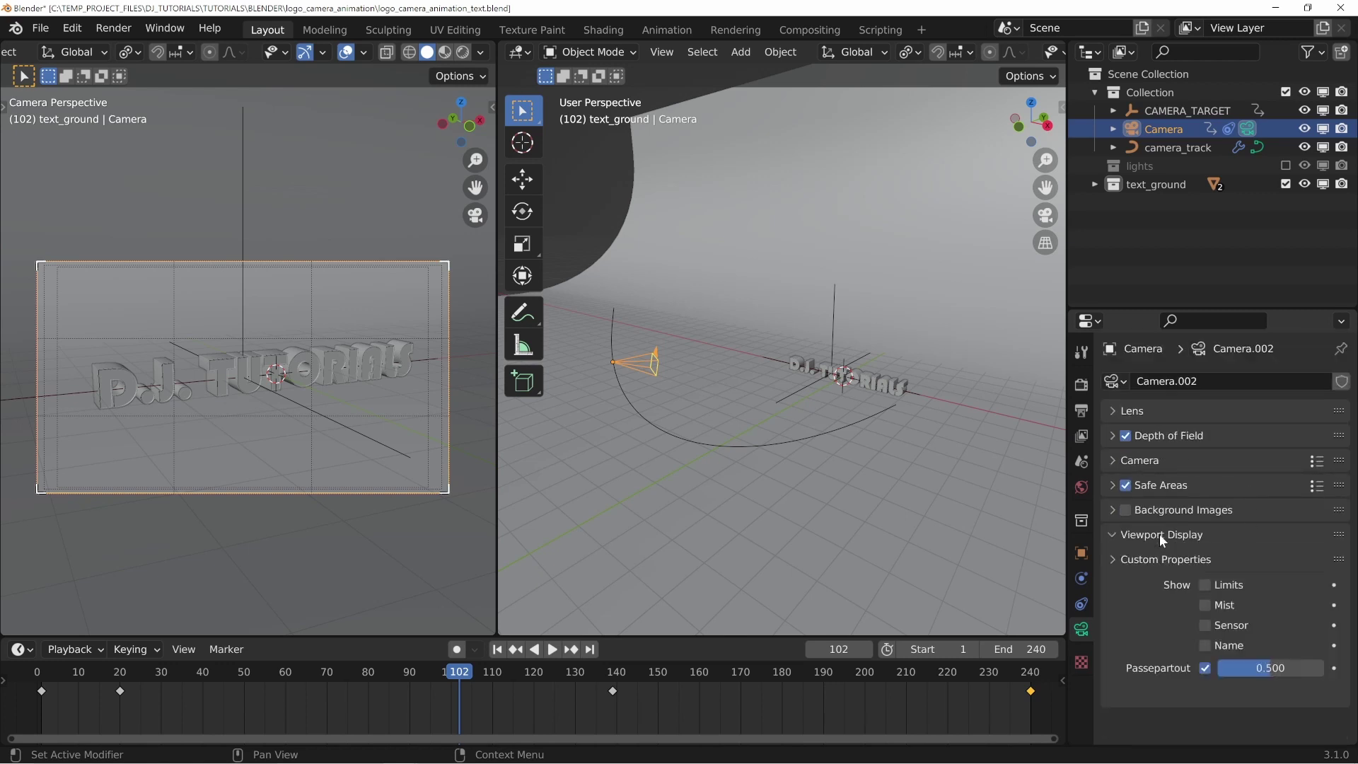
Step: Expand Composition Guides and toggle the Thirds guides off and back on
{"action": "left_click", "coordinate": [1172, 696]}
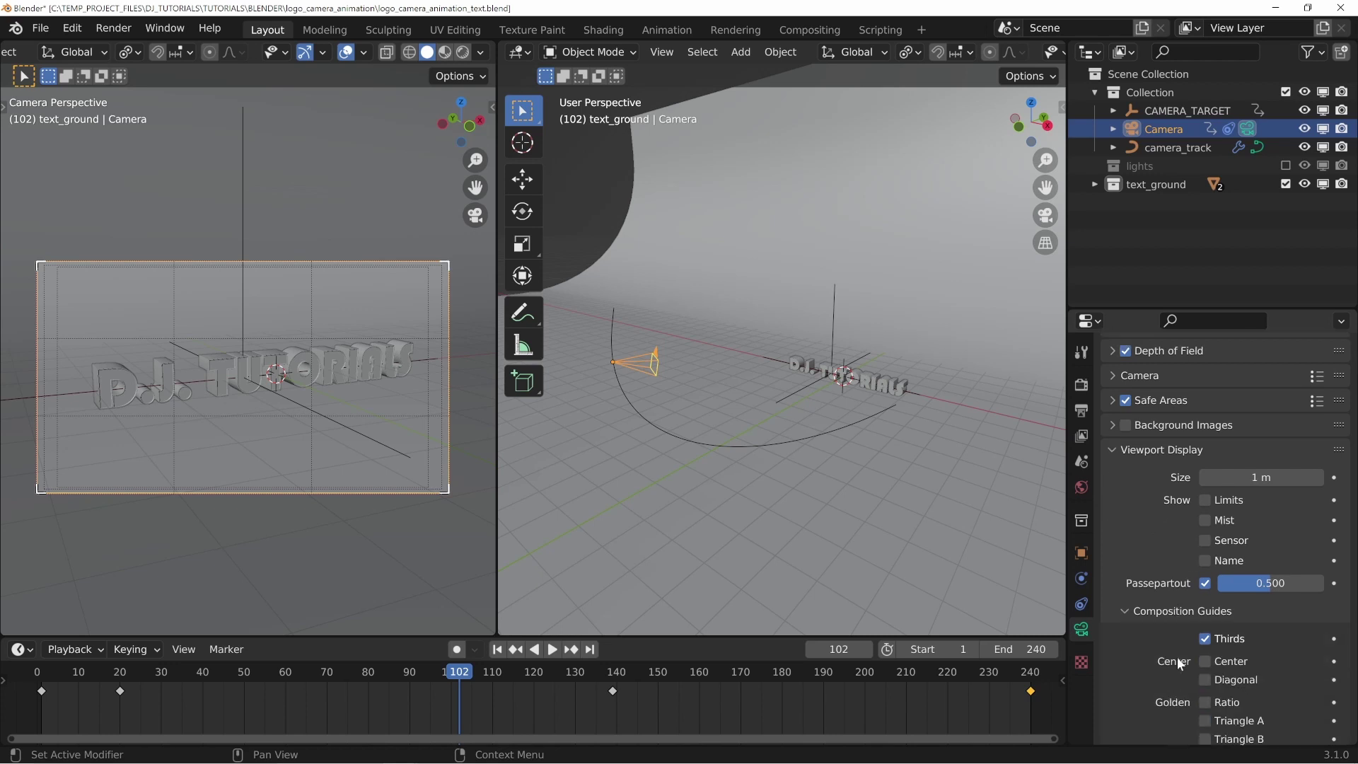
{"action": "scroll", "coordinate": [1189, 604], "scroll_direction": "down", "scroll_amount": 5}
{"action": "left_click", "coordinate": [1206, 562]}
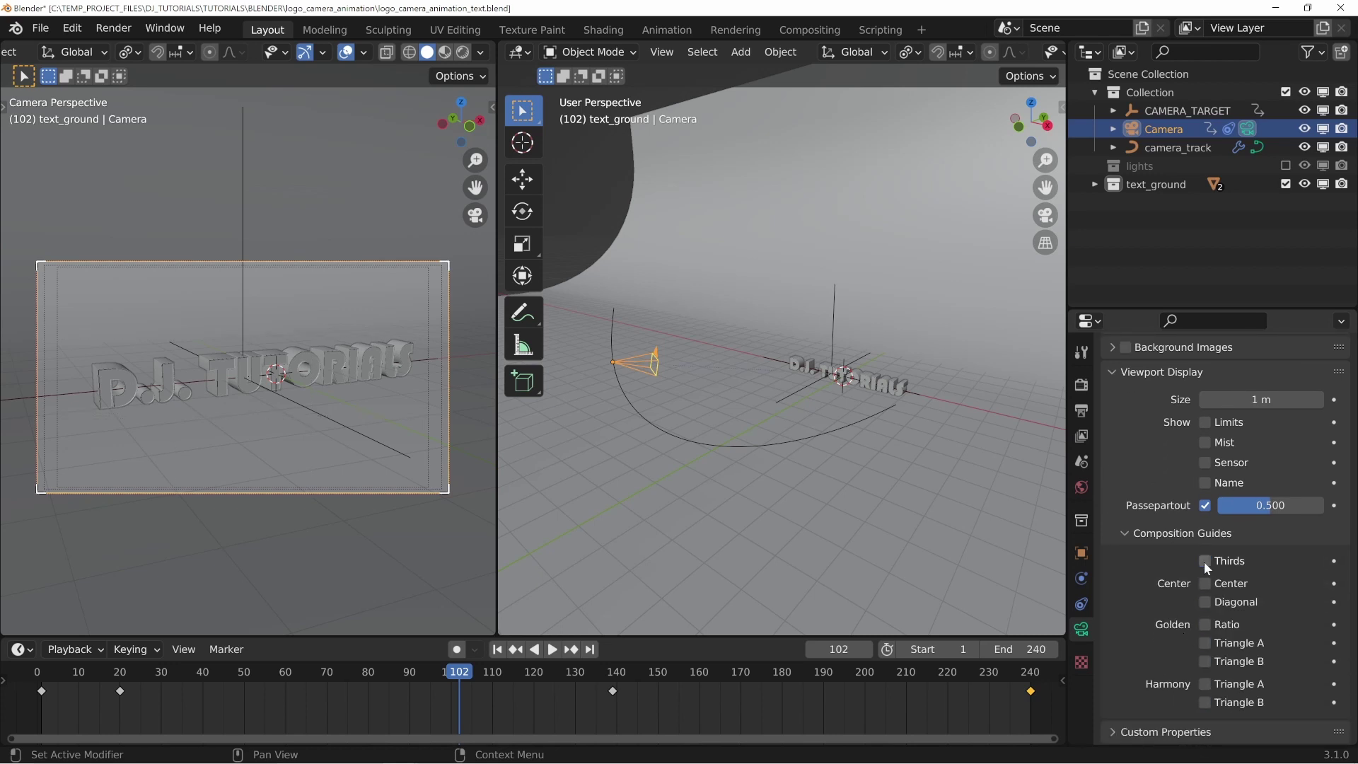
{"action": "left_click", "coordinate": [1204, 561]}
{"action": "scroll", "coordinate": [1170, 546], "scroll_direction": "up", "scroll_amount": 4}
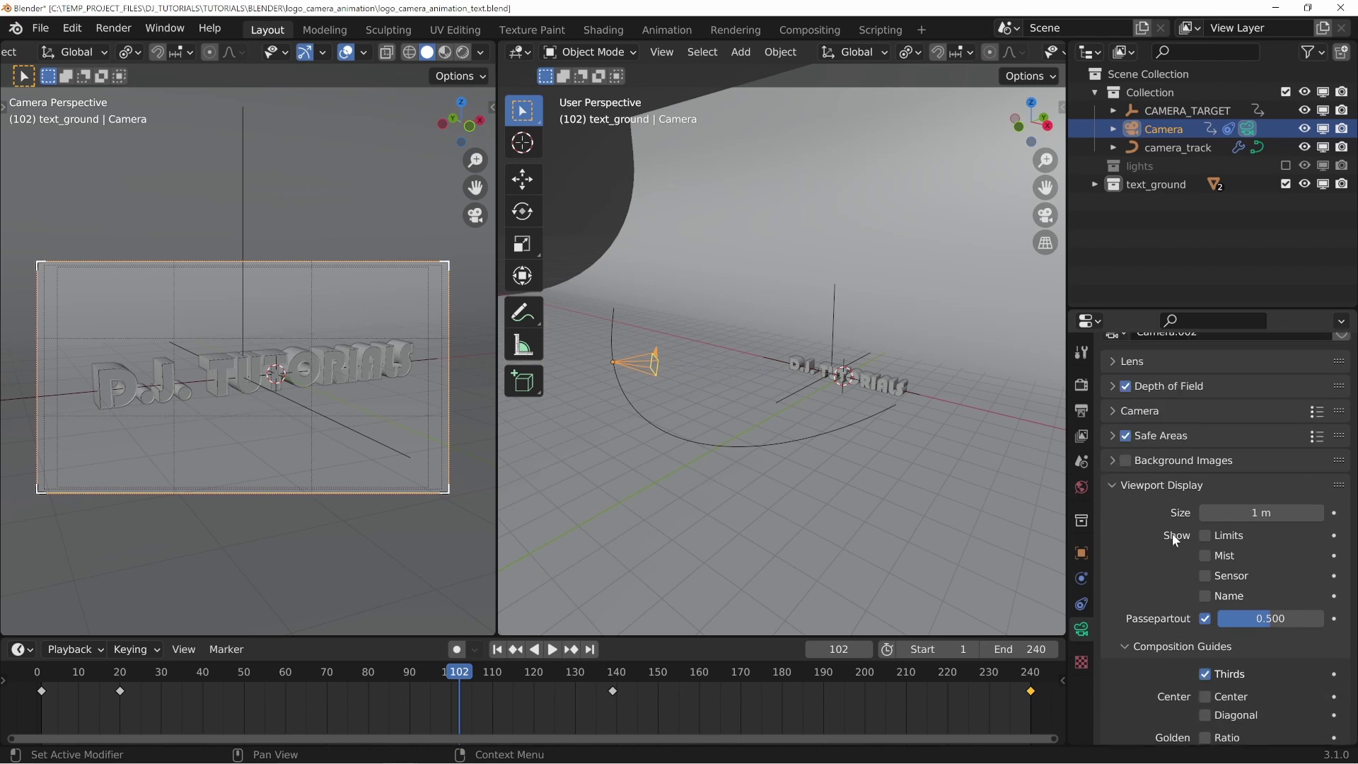
Step: Expand Safe Areas and toggle the safe-area overlay off and back on
{"action": "left_click", "coordinate": [1162, 436]}
{"action": "left_click", "coordinate": [1126, 436]}
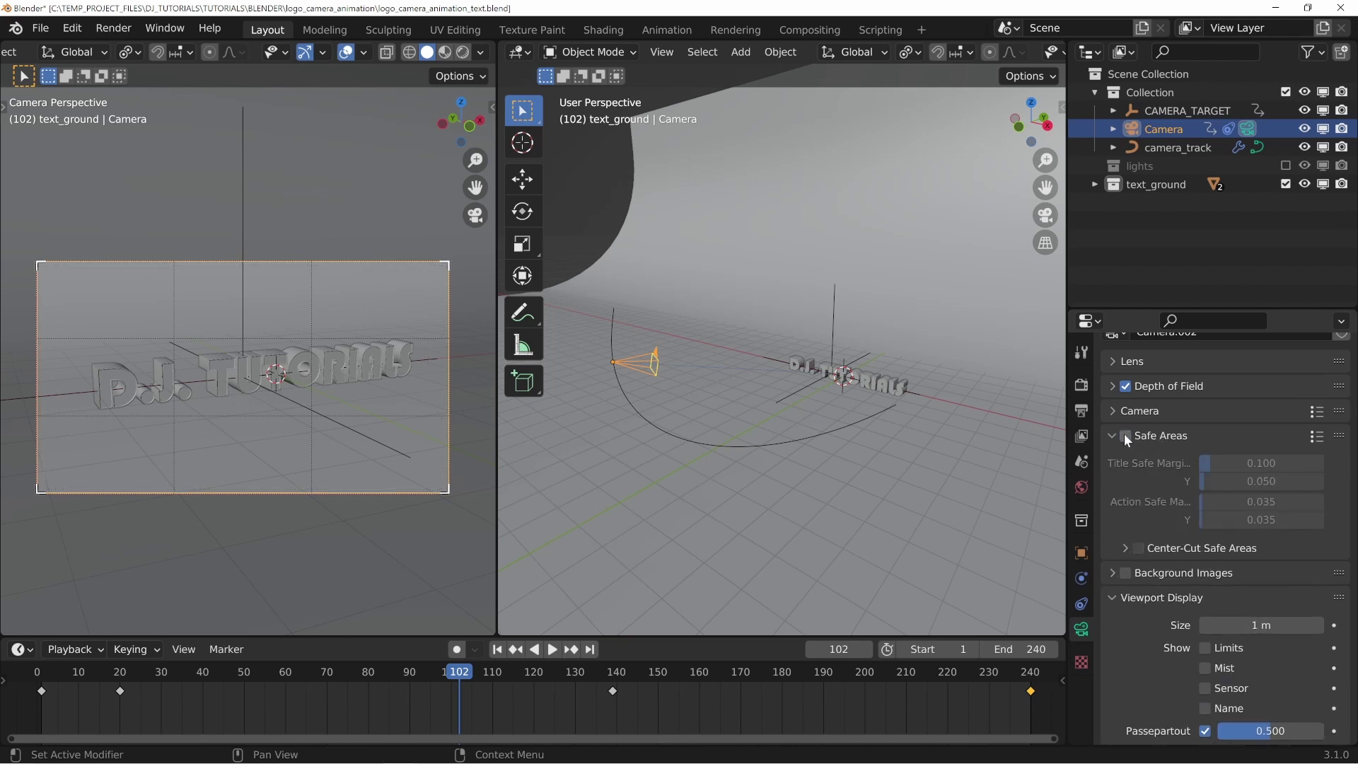
{"action": "left_click", "coordinate": [1126, 436]}
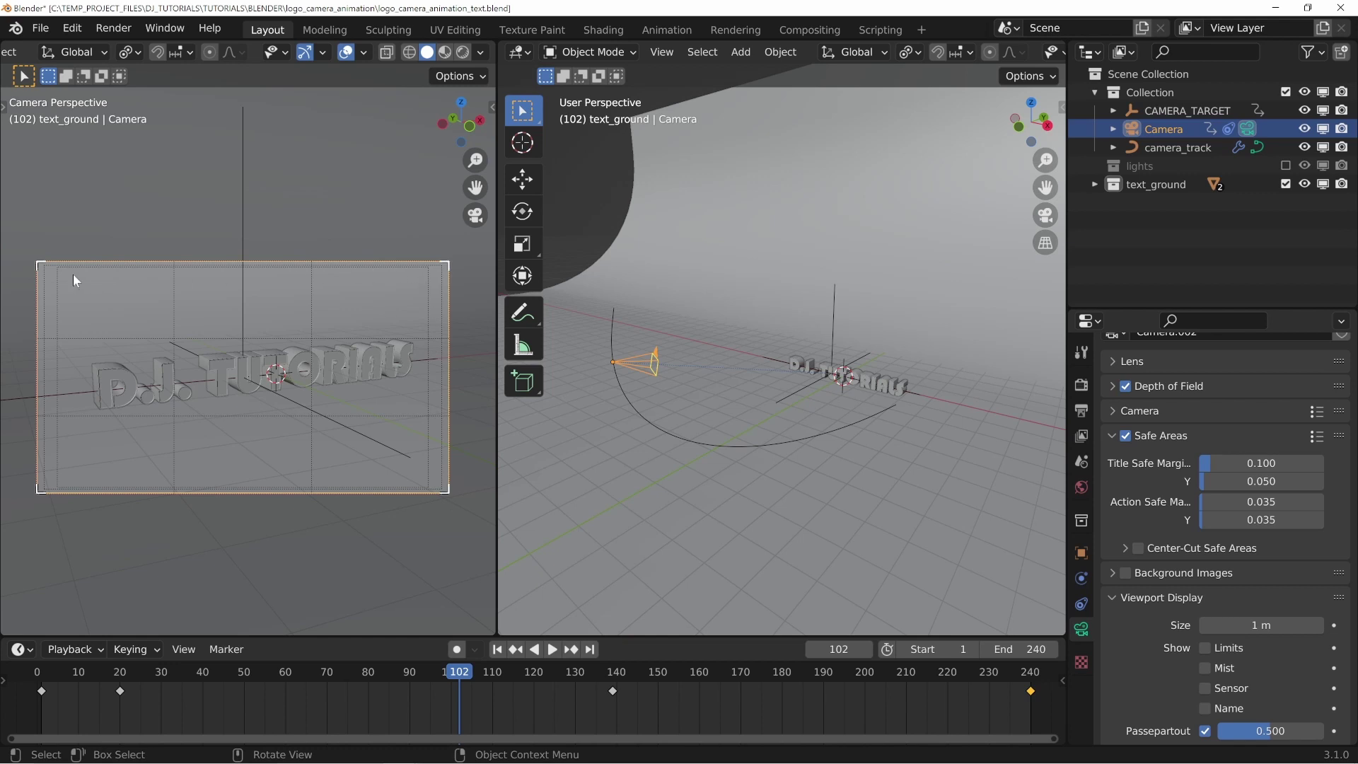
Step: Scrub and briefly play the timeline, stopping at frame 69 with the text face-on
{"action": "scroll", "coordinate": [1187, 605], "scroll_direction": "down", "scroll_amount": 6}
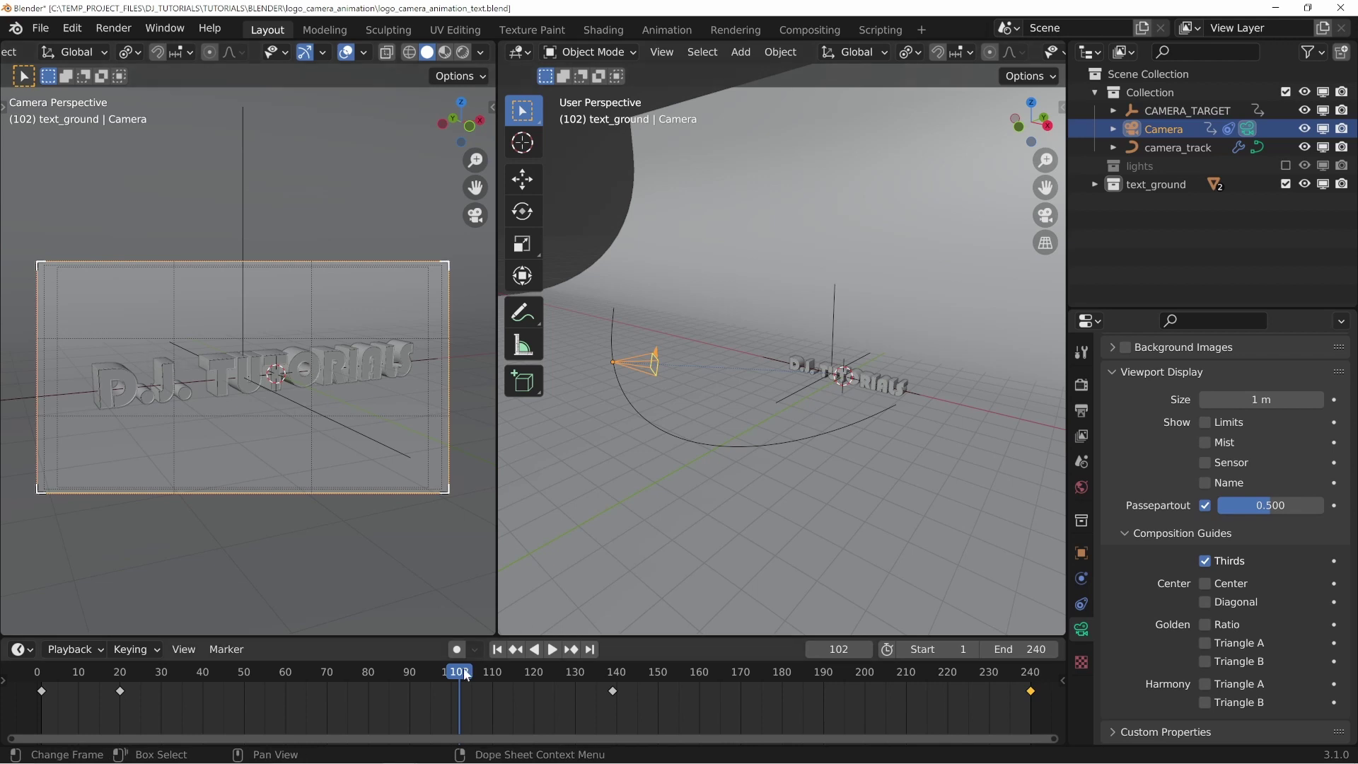
{"action": "left_click_drag", "start_coordinate": [458, 676], "coordinate": [319, 680]}
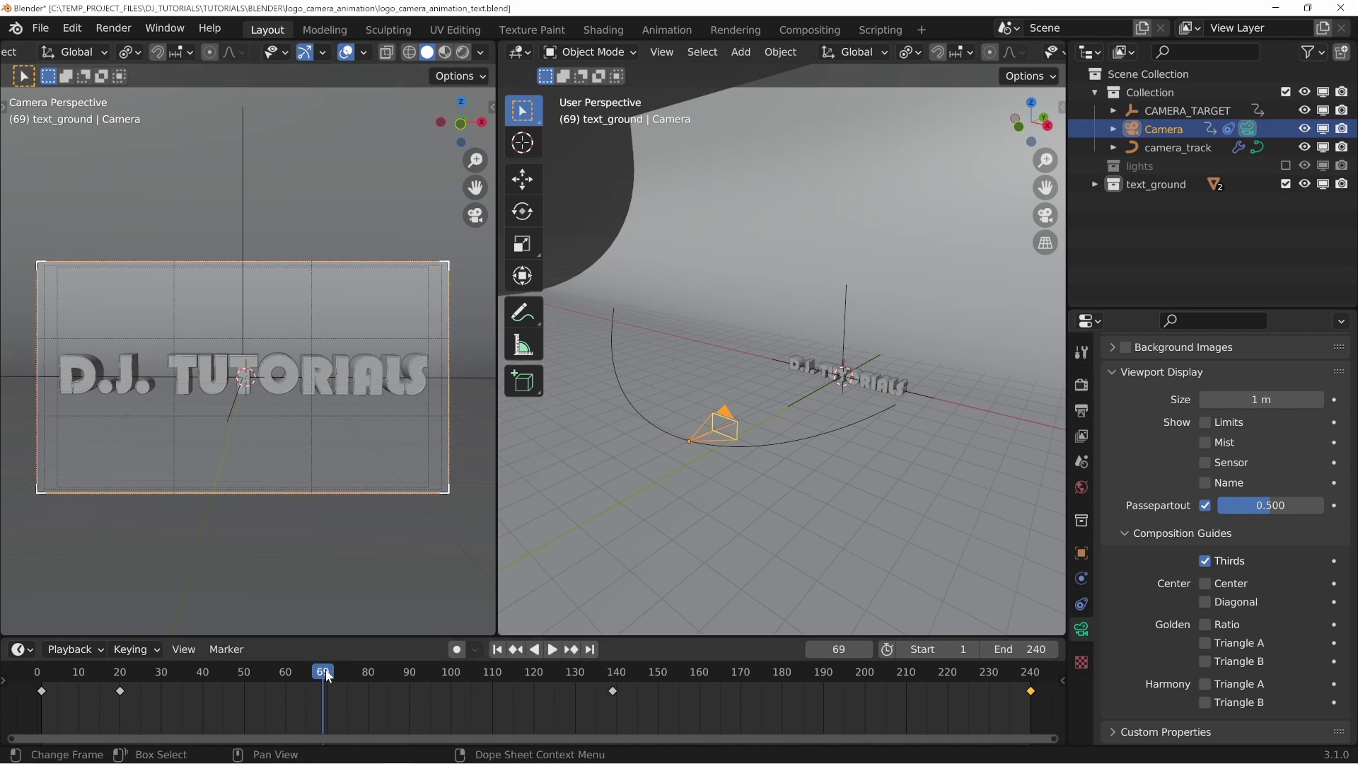
{"action": "left_click", "coordinate": [407, 681]}
{"action": "key", "text": "space"}
{"action": "left_click_drag", "start_coordinate": [418, 681], "coordinate": [324, 673]}
{"action": "key", "text": "space"}
Step: In Edit Mode, scale camera_track's end points outward about 2.44×, with the timeline at frame 77
{"action": "left_click", "coordinate": [779, 439]}
{"action": "left_click", "coordinate": [783, 440]}
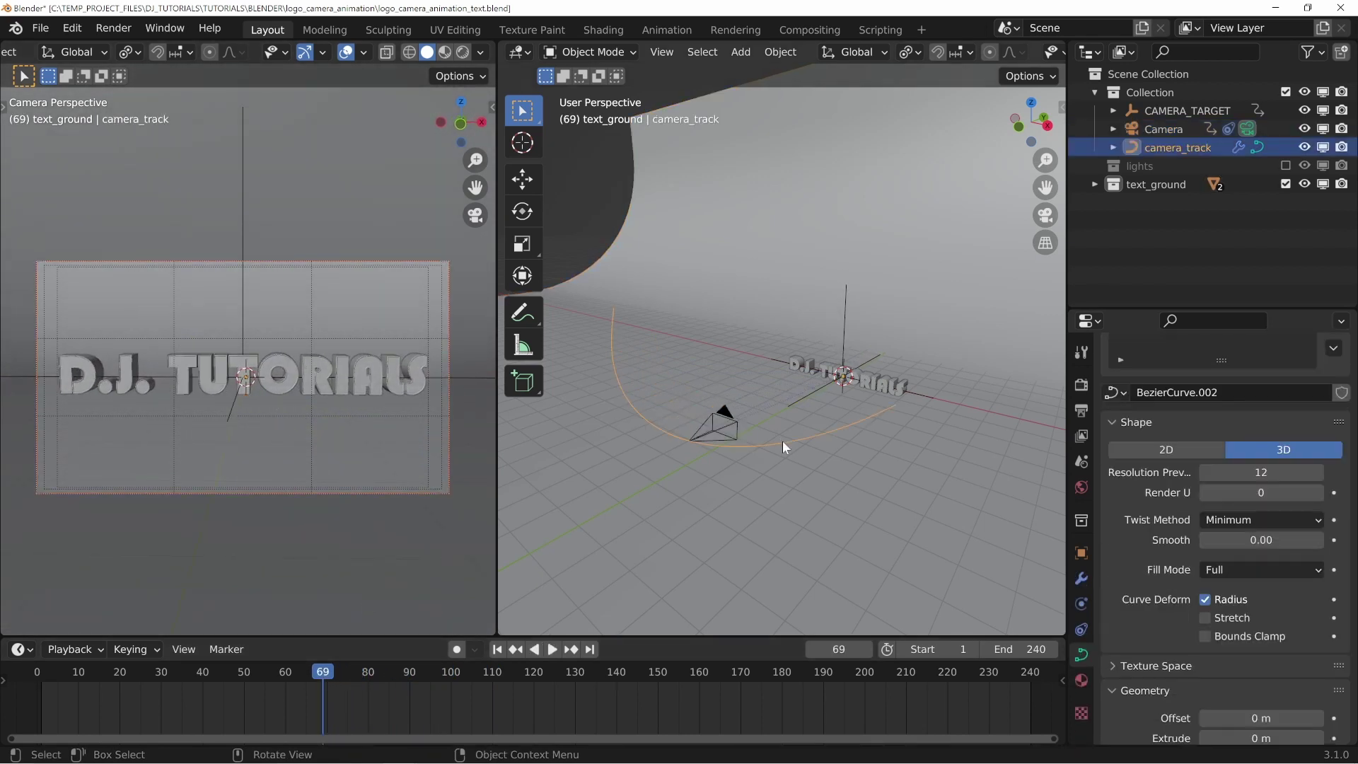
{"action": "middle_click_drag", "start_coordinate": [783, 440], "coordinate": [668, 441]}
{"action": "key", "text": "Tab"}
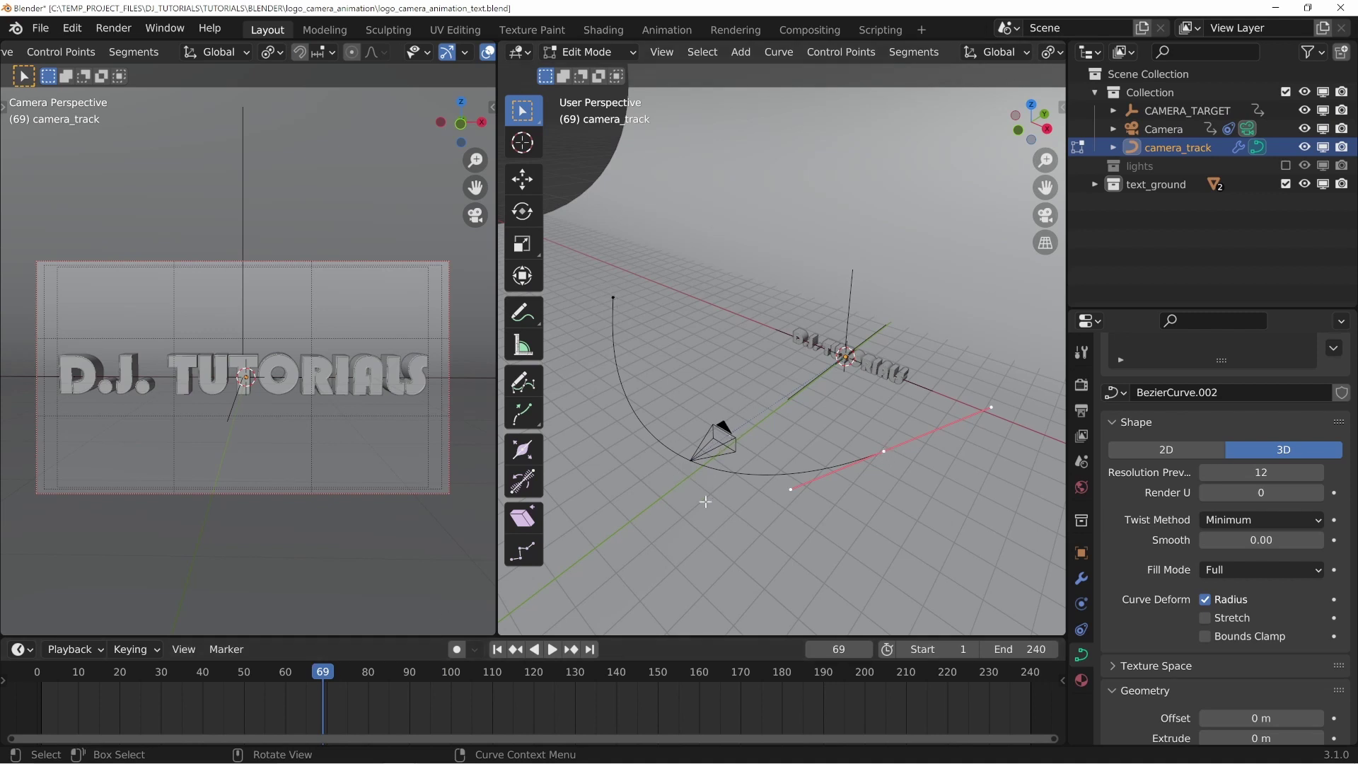
{"action": "left_click_drag", "start_coordinate": [325, 669], "coordinate": [356, 672]}
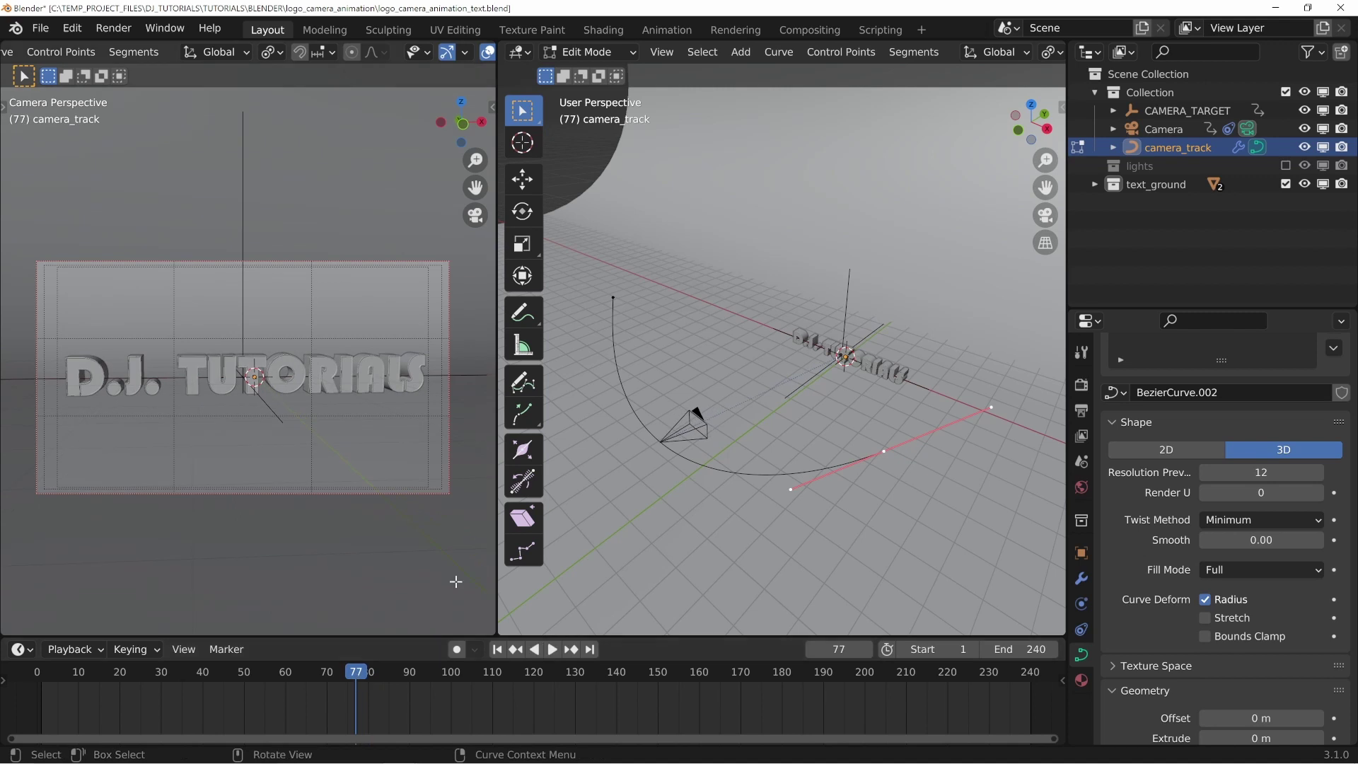
{"action": "middle_click_drag", "start_coordinate": [841, 419], "coordinate": [812, 404]}
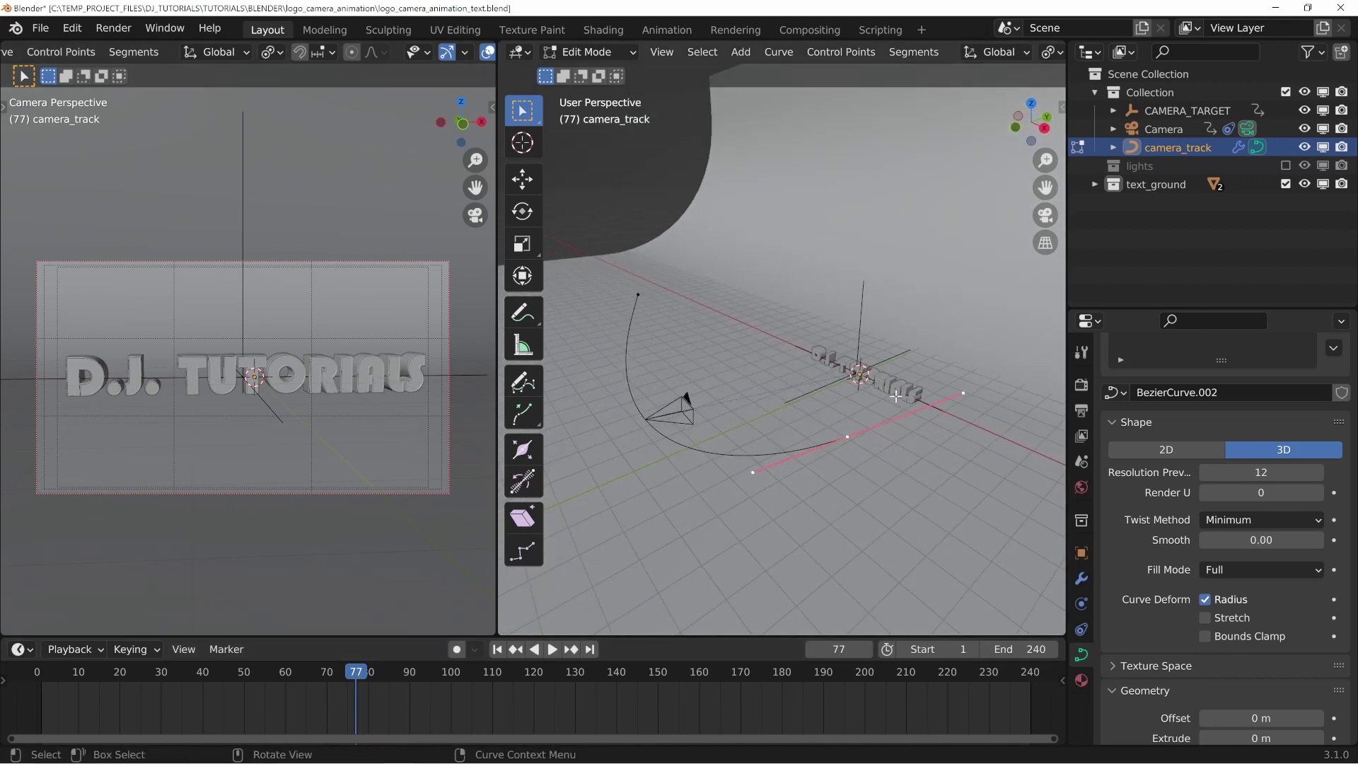
{"action": "key", "text": "s"}
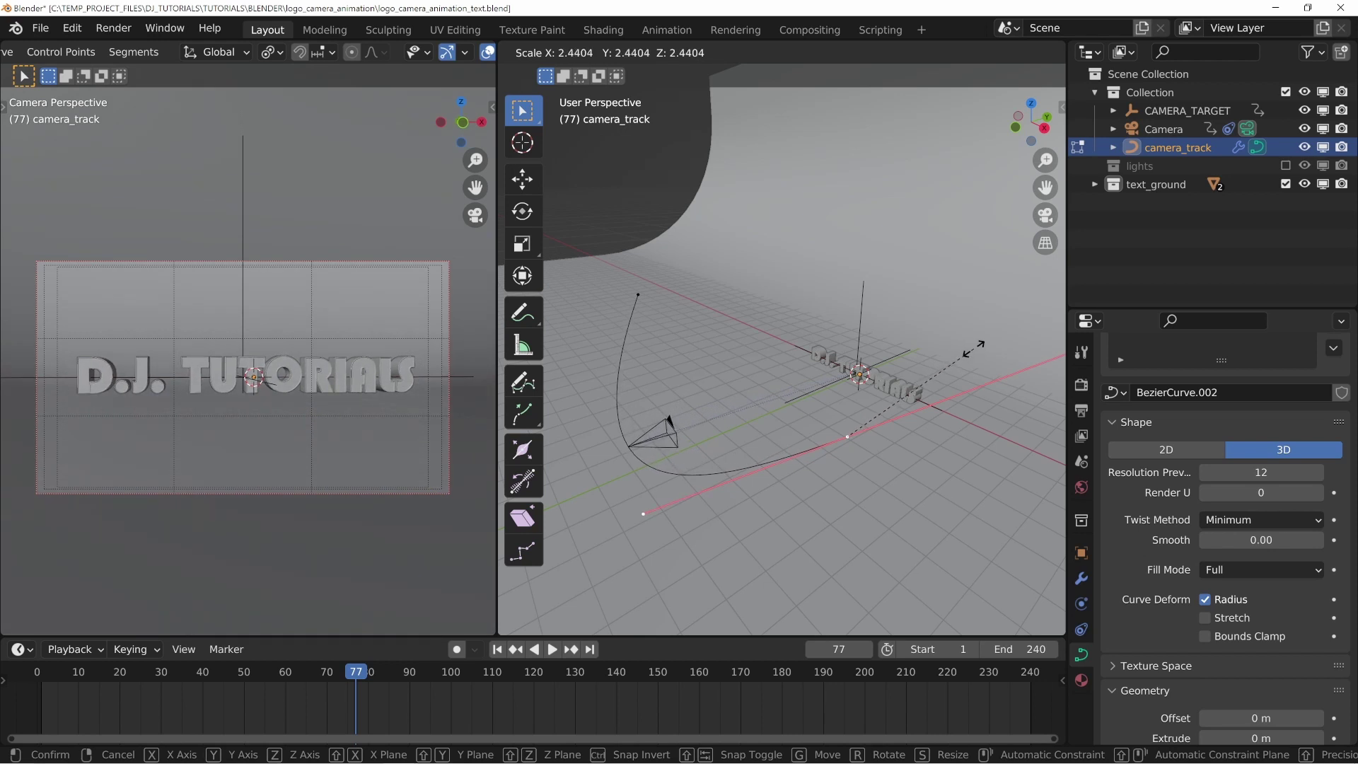
{"action": "left_click", "coordinate": [976, 347]}
{"action": "key", "text": "Tab"}
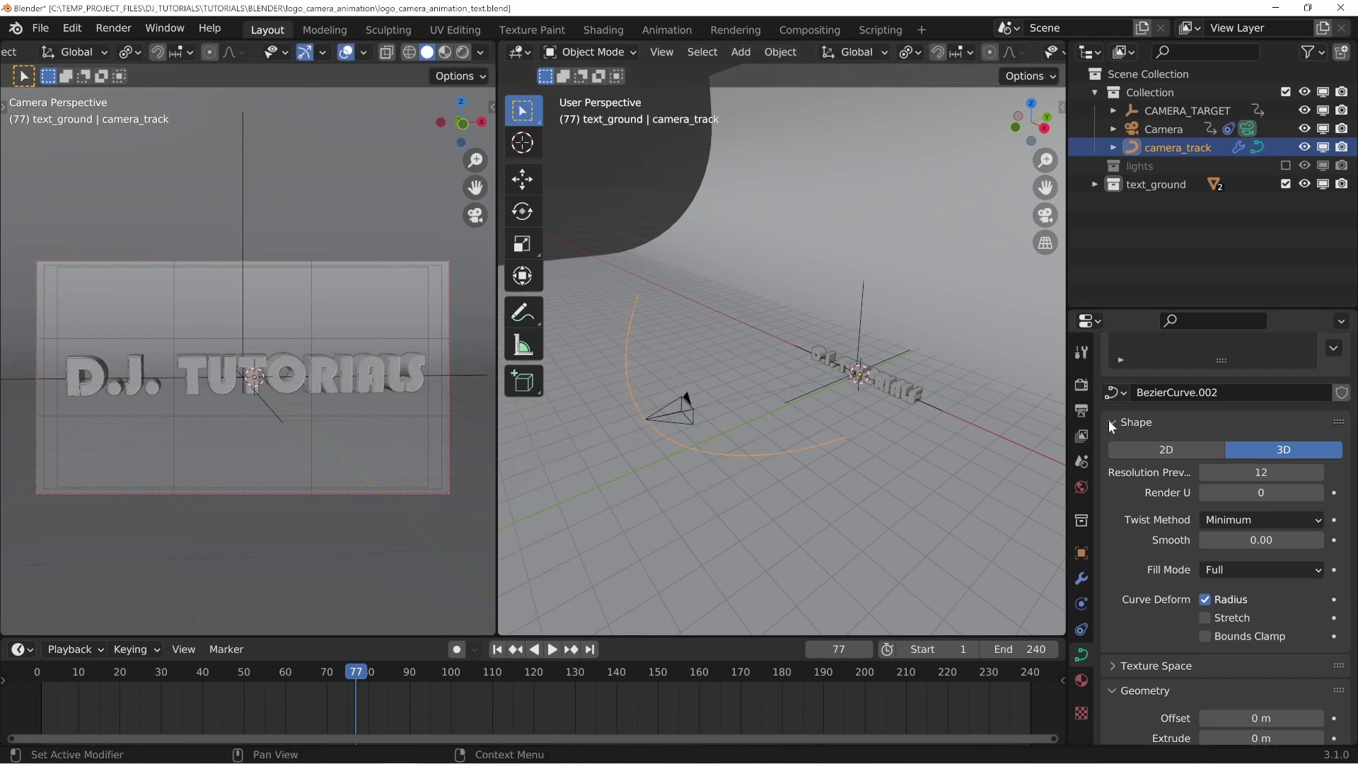
Step: Select the camera, move to frame 68, and turn the right view into the Graph Editor
{"action": "left_click", "coordinate": [202, 305]}
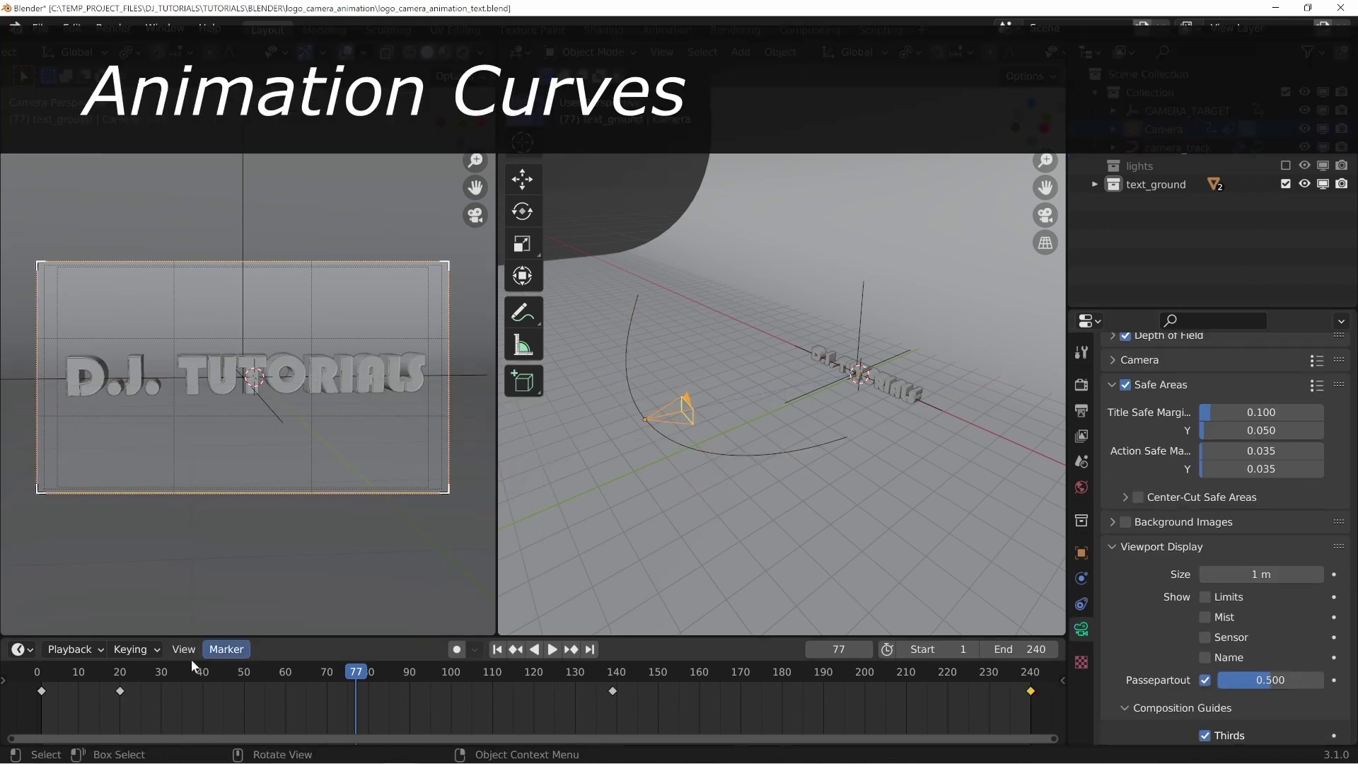
{"action": "left_click_drag", "start_coordinate": [325, 685], "coordinate": [121, 674]}
{"action": "left_click", "coordinate": [519, 53]}
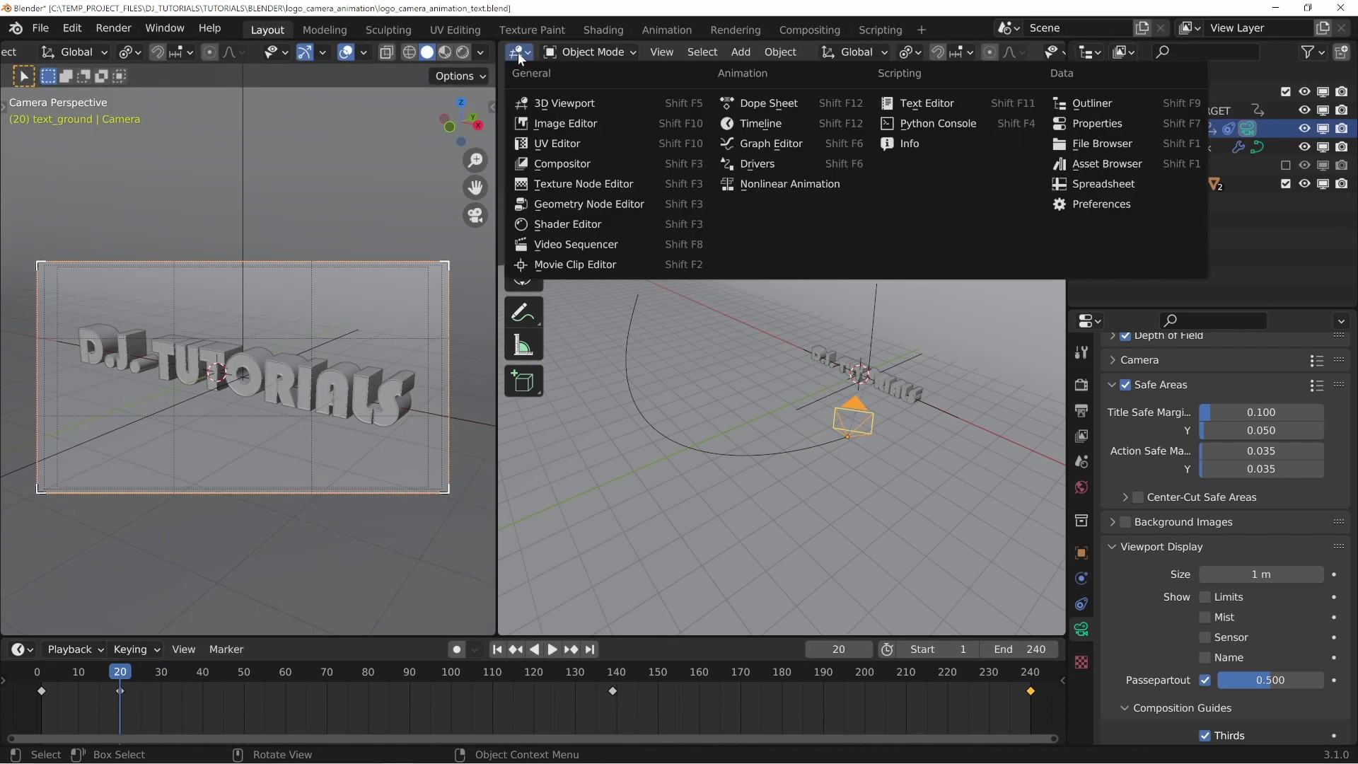
{"action": "left_click", "coordinate": [759, 143]}
Step: Zoom in on the frame-20 keyframe and select its outgoing Bezier handle
{"action": "middle_click_drag", "start_coordinate": [876, 338], "coordinate": [989, 202], "text": "ctrl"}
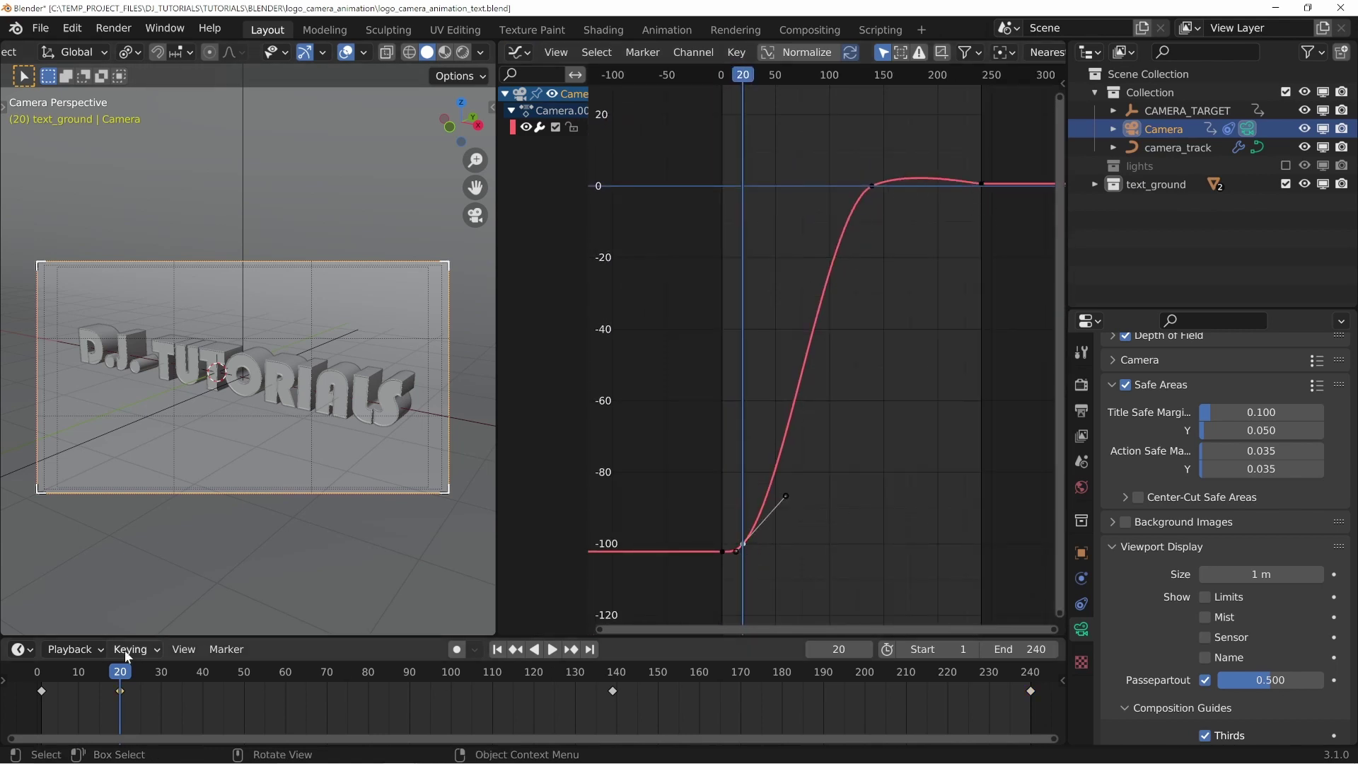
{"action": "scroll", "coordinate": [760, 584], "scroll_direction": "up", "scroll_amount": 4}
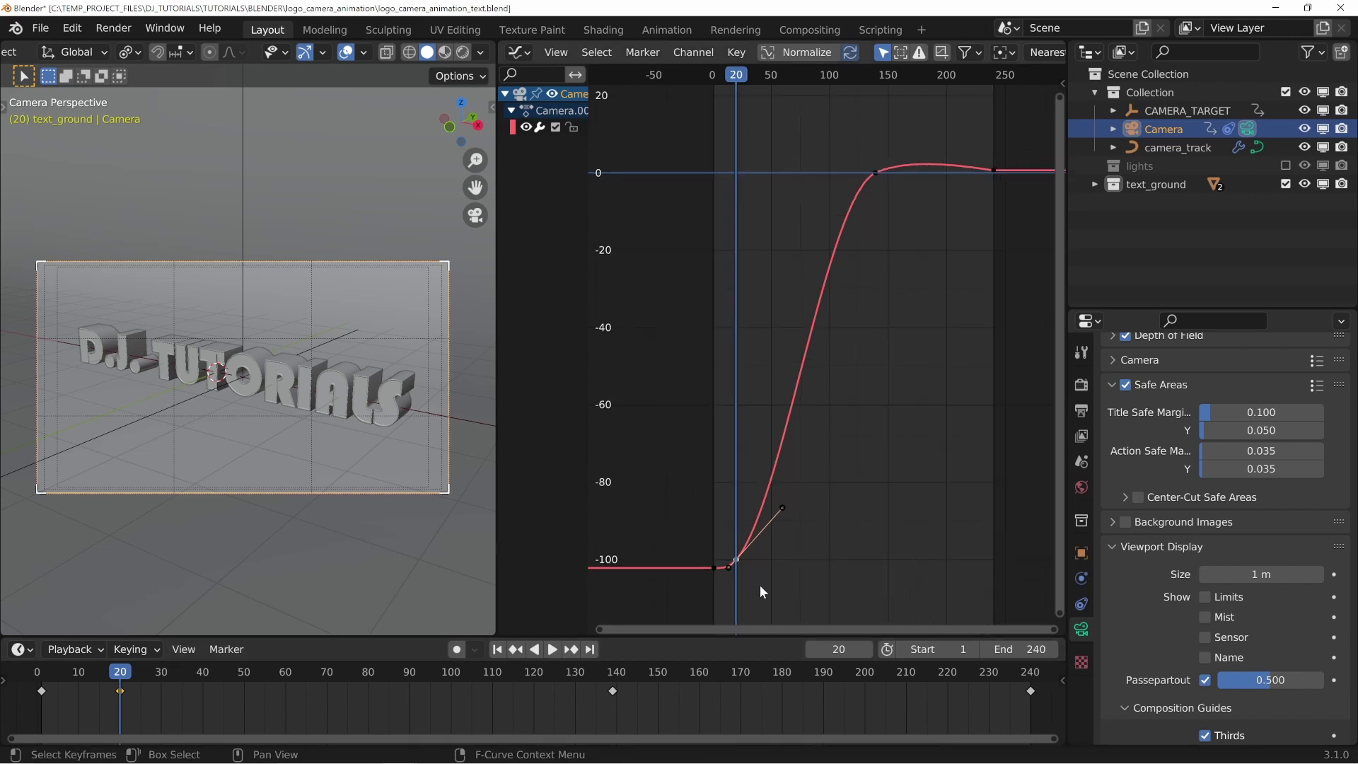
{"action": "middle_click_drag", "start_coordinate": [694, 591], "coordinate": [795, 343]}
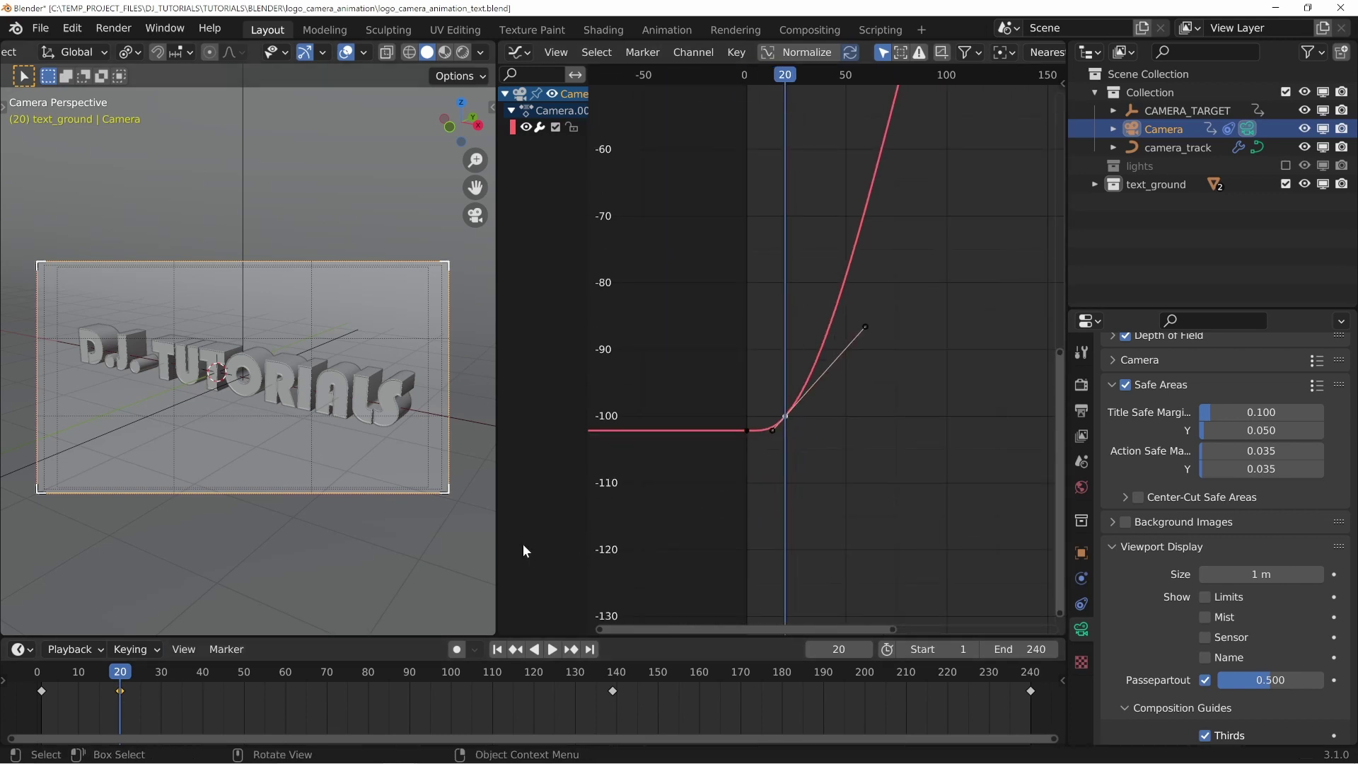
{"action": "scroll", "coordinate": [825, 435], "scroll_direction": "up", "scroll_amount": 4}
{"action": "middle_click_drag", "start_coordinate": [745, 527], "coordinate": [792, 437]}
{"action": "right_click", "coordinate": [783, 430]}
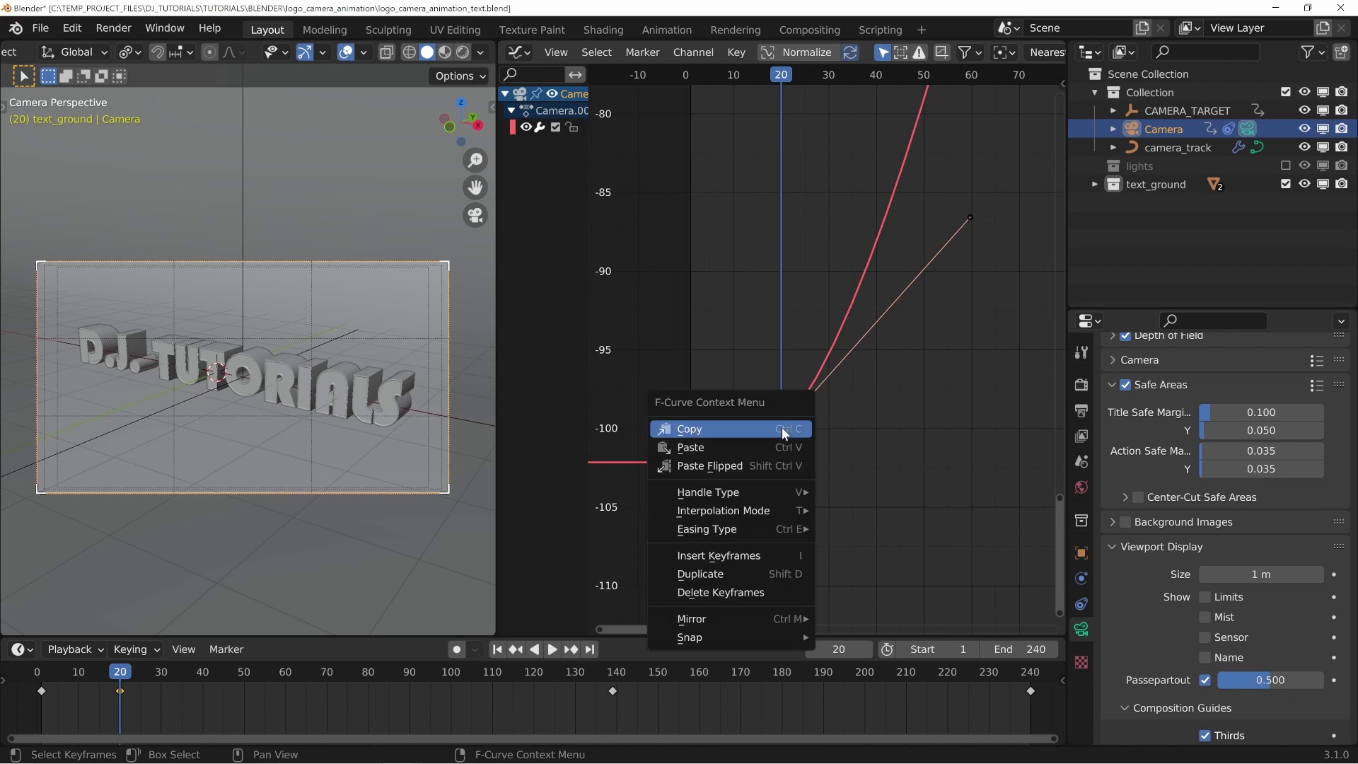
{"action": "mouse_move", "coordinate": [746, 512]}
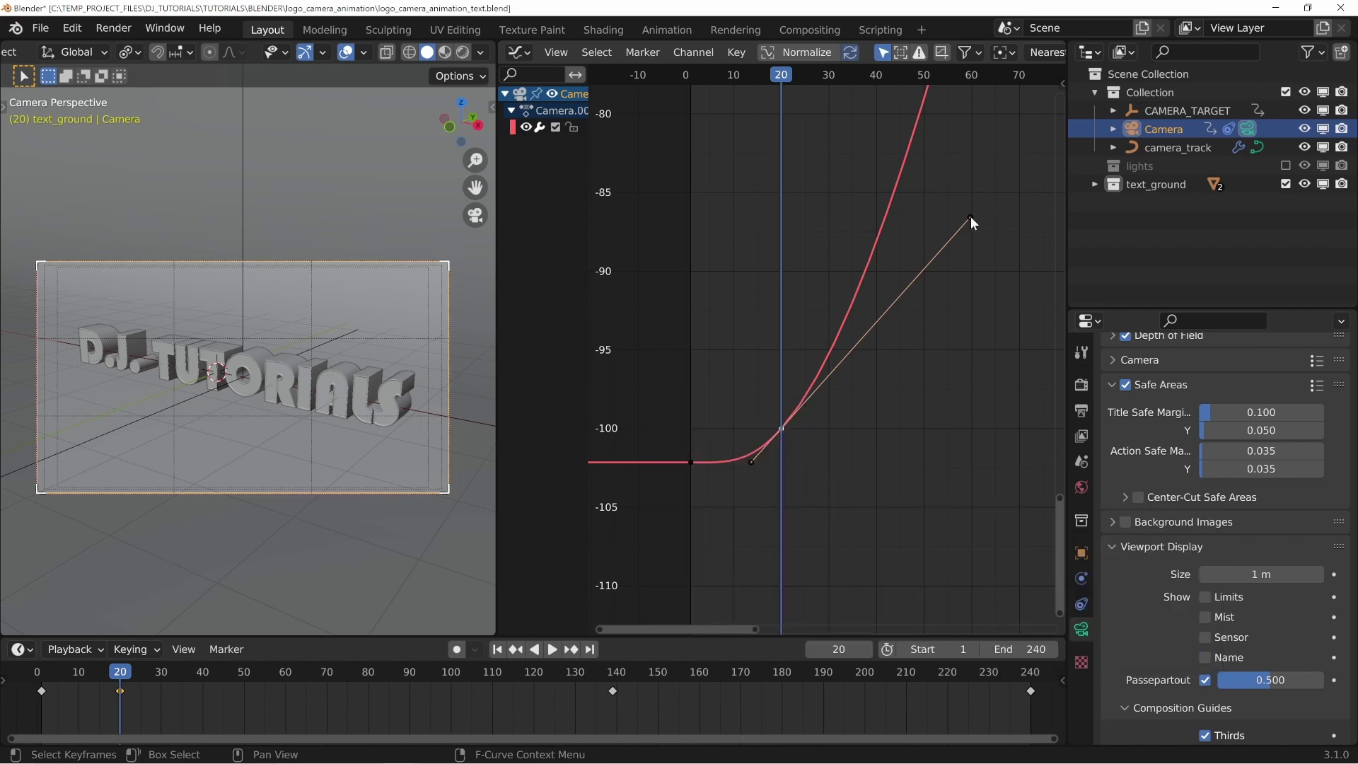
{"action": "left_click", "coordinate": [970, 217]}
Step: Frame the curve's settle bump, select the frame-140 keyframe and grab its outgoing handle
{"action": "scroll", "coordinate": [914, 224], "scroll_direction": "down", "scroll_amount": 4}
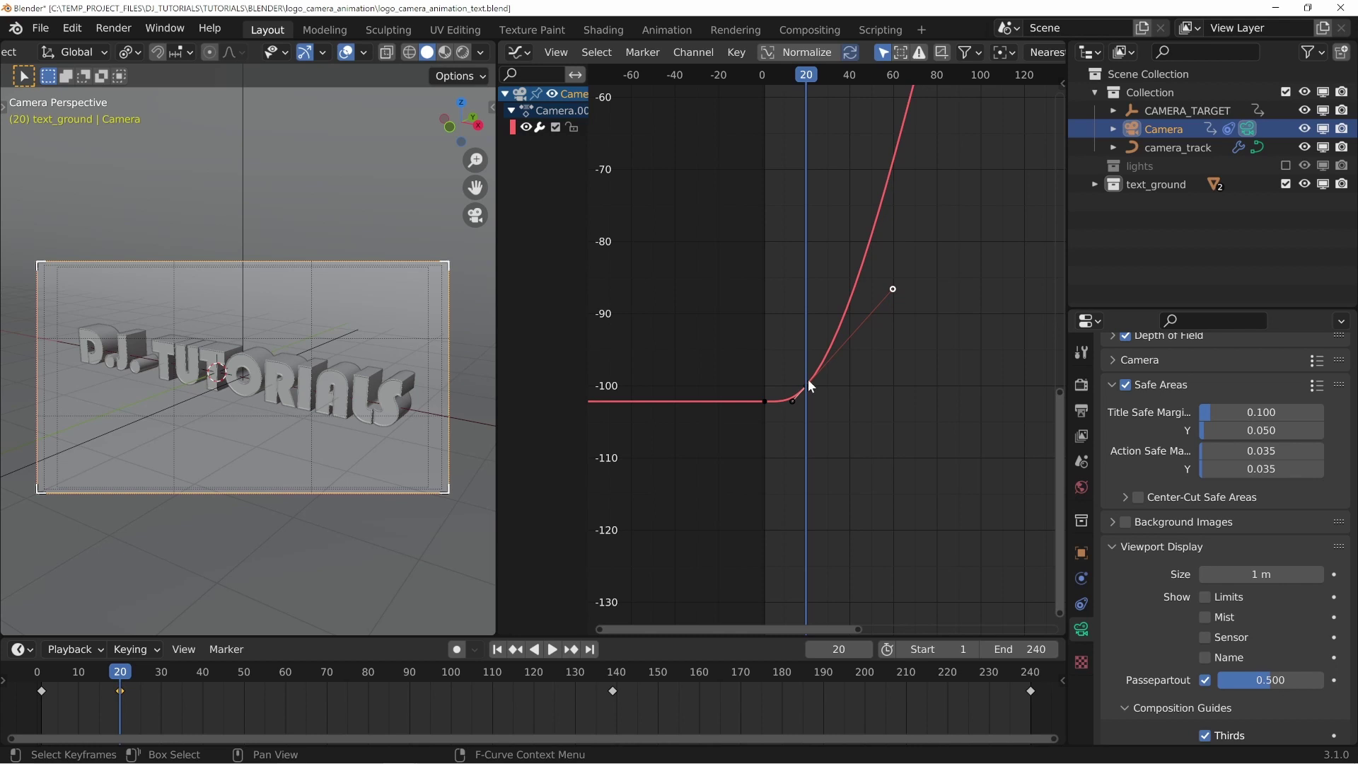
{"action": "middle_click_drag", "start_coordinate": [849, 293], "coordinate": [783, 453]}
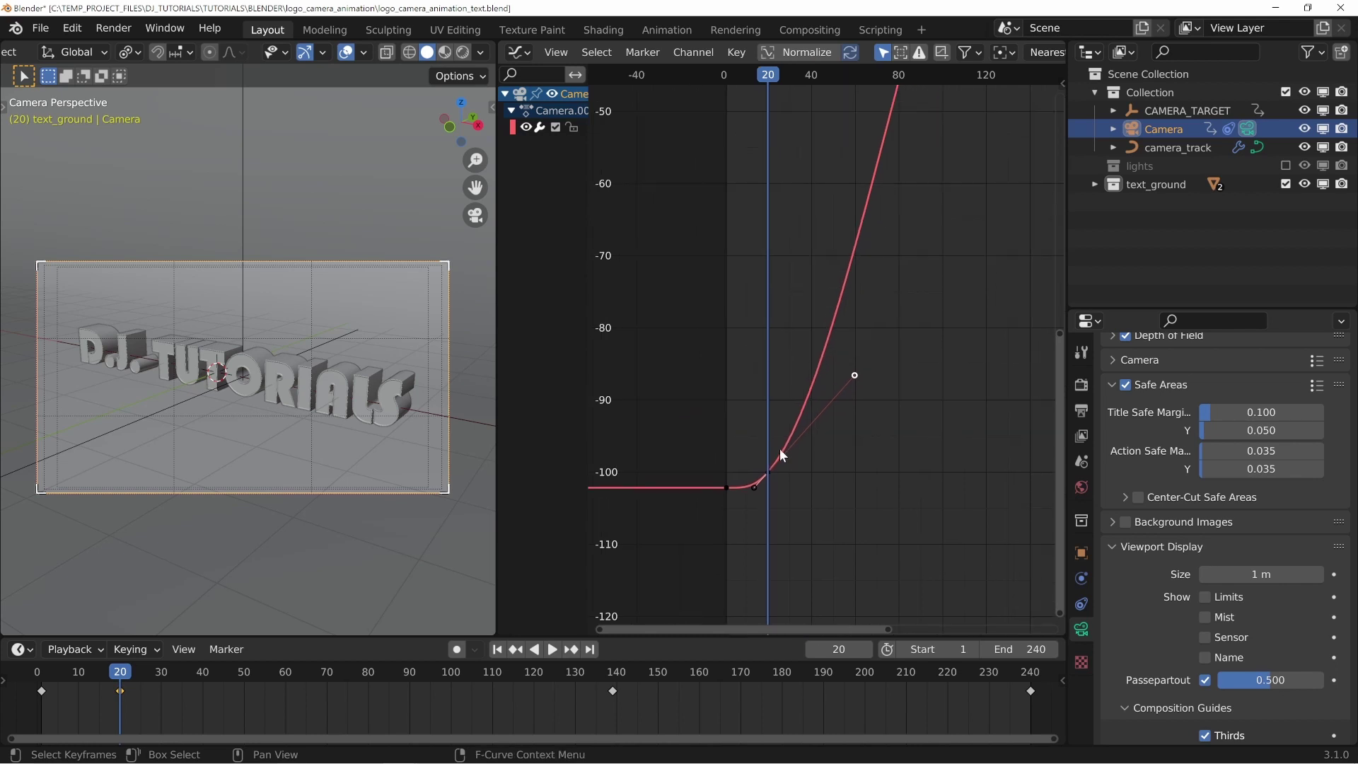
{"action": "middle_click_drag", "start_coordinate": [898, 245], "coordinate": [876, 278]}
{"action": "scroll", "coordinate": [807, 387], "scroll_direction": "down", "scroll_amount": 2}
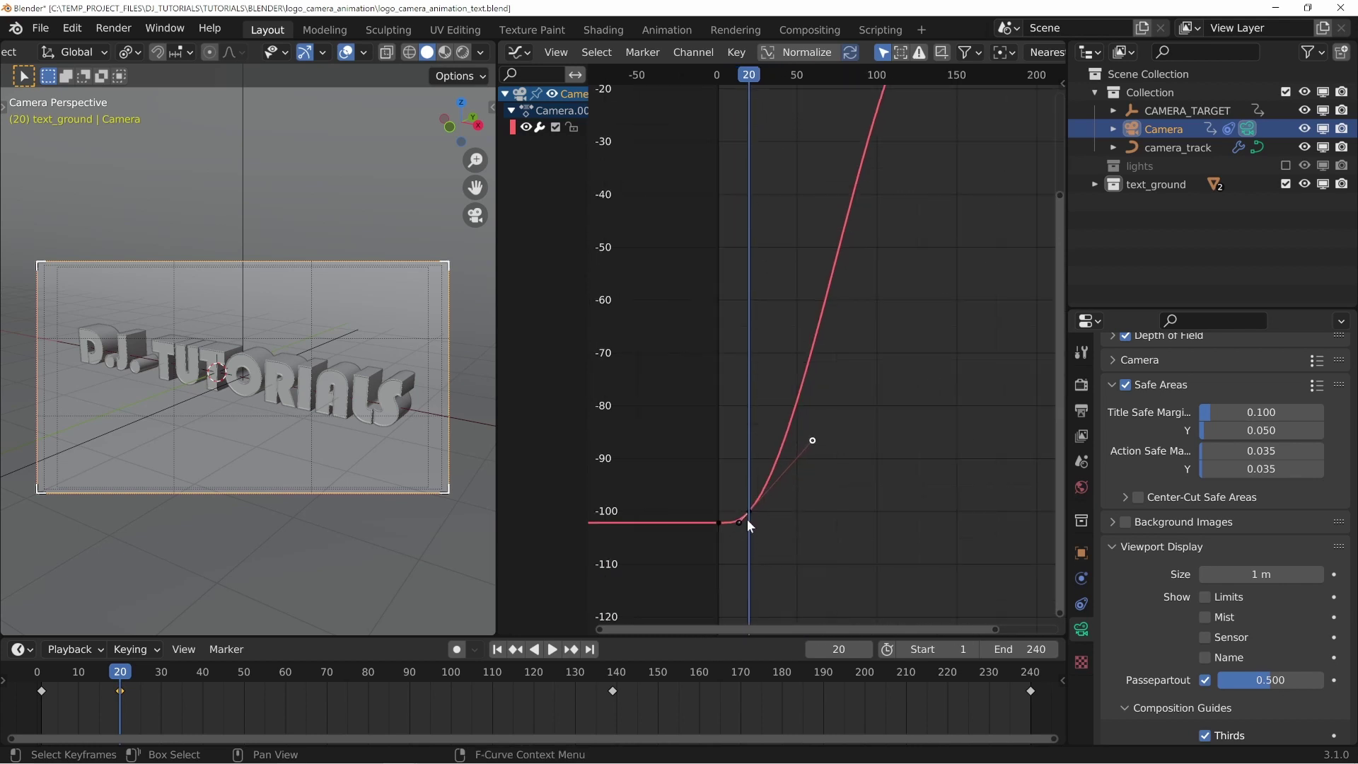
{"action": "middle_click_drag", "start_coordinate": [898, 206], "coordinate": [824, 459]}
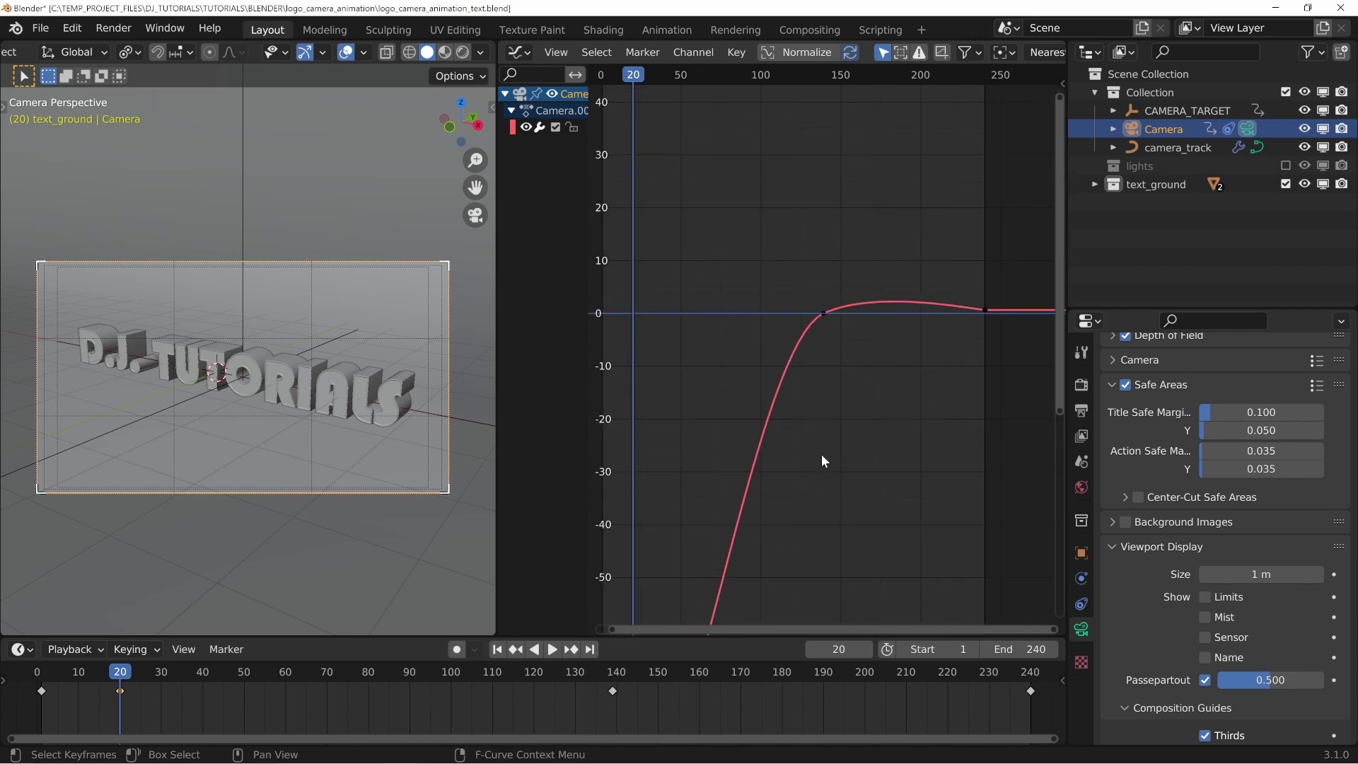
{"action": "middle_click_drag", "start_coordinate": [719, 538], "coordinate": [883, 160]}
{"action": "scroll", "coordinate": [783, 492], "scroll_direction": "up", "scroll_amount": 2}
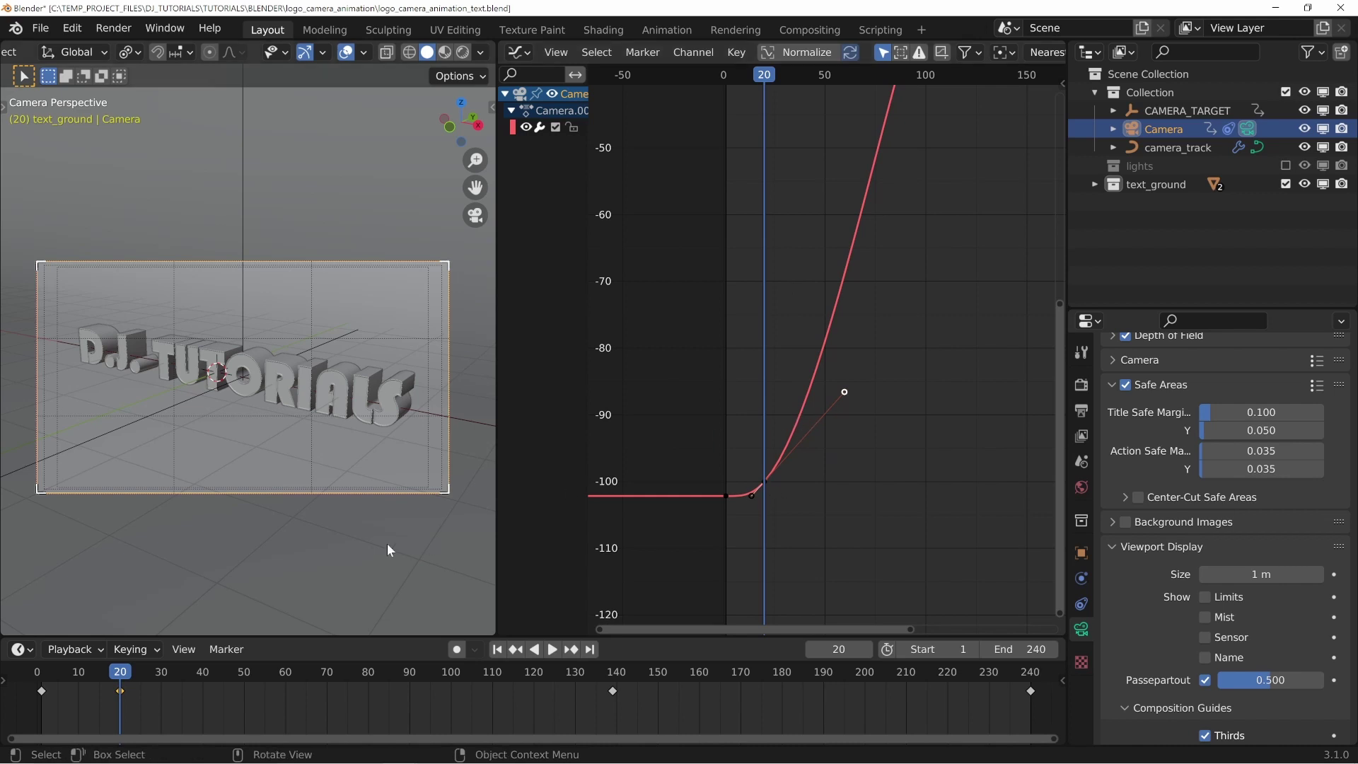
{"action": "scroll", "coordinate": [723, 455], "scroll_direction": "down", "scroll_amount": 2}
{"action": "middle_click_drag", "start_coordinate": [829, 400], "coordinate": [840, 289]}
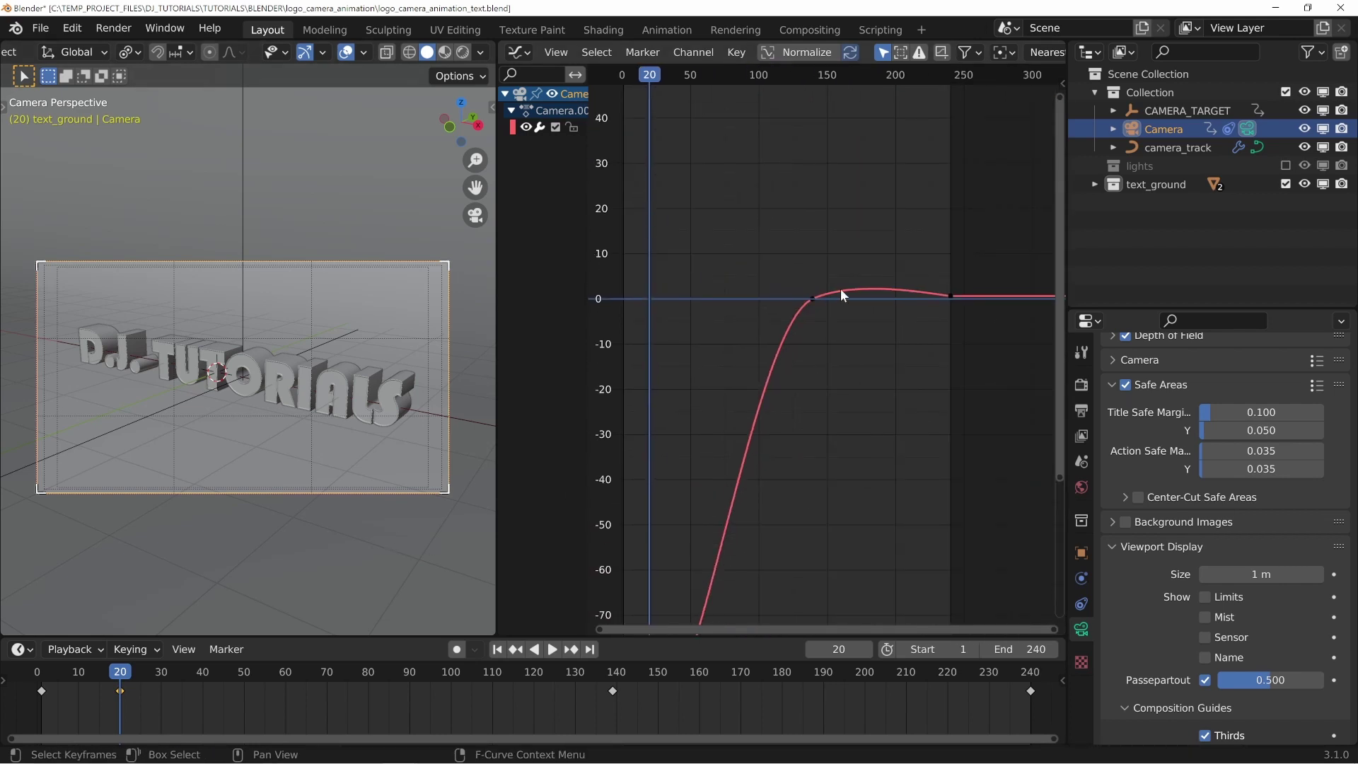
{"action": "left_click", "coordinate": [812, 297]}
{"action": "middle_click_drag", "start_coordinate": [793, 381], "coordinate": [811, 425]}
{"action": "scroll", "coordinate": [865, 287], "scroll_direction": "up", "scroll_amount": 2}
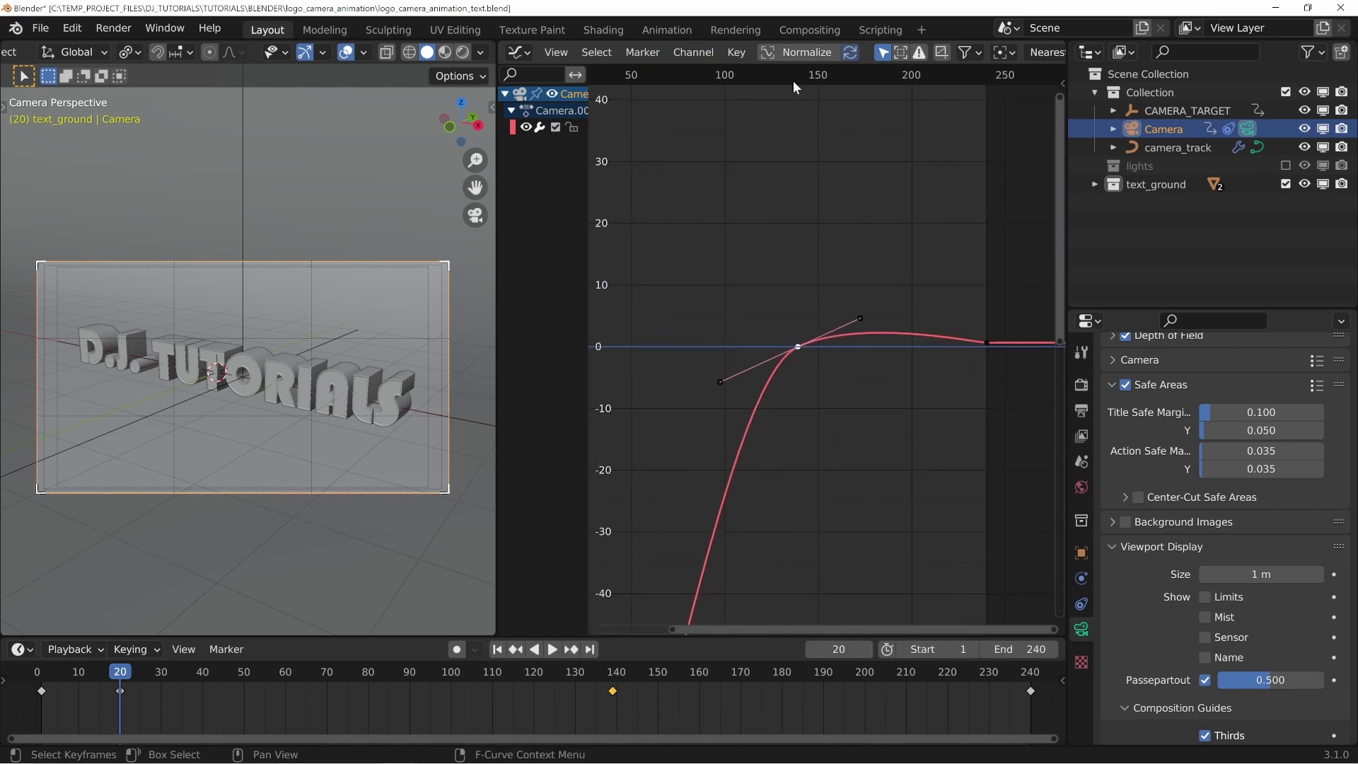
{"action": "left_click", "coordinate": [860, 318]}
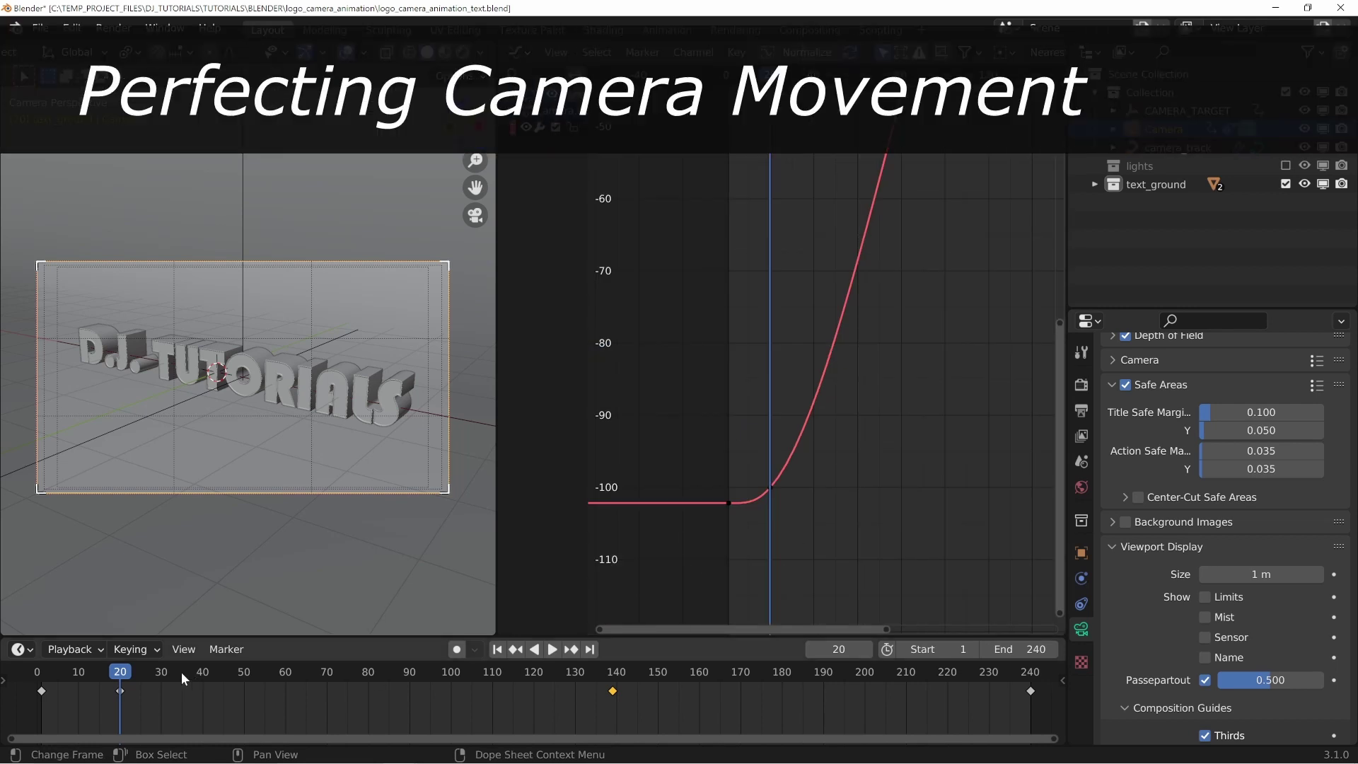
{"action": "left_click", "coordinate": [120, 692]}
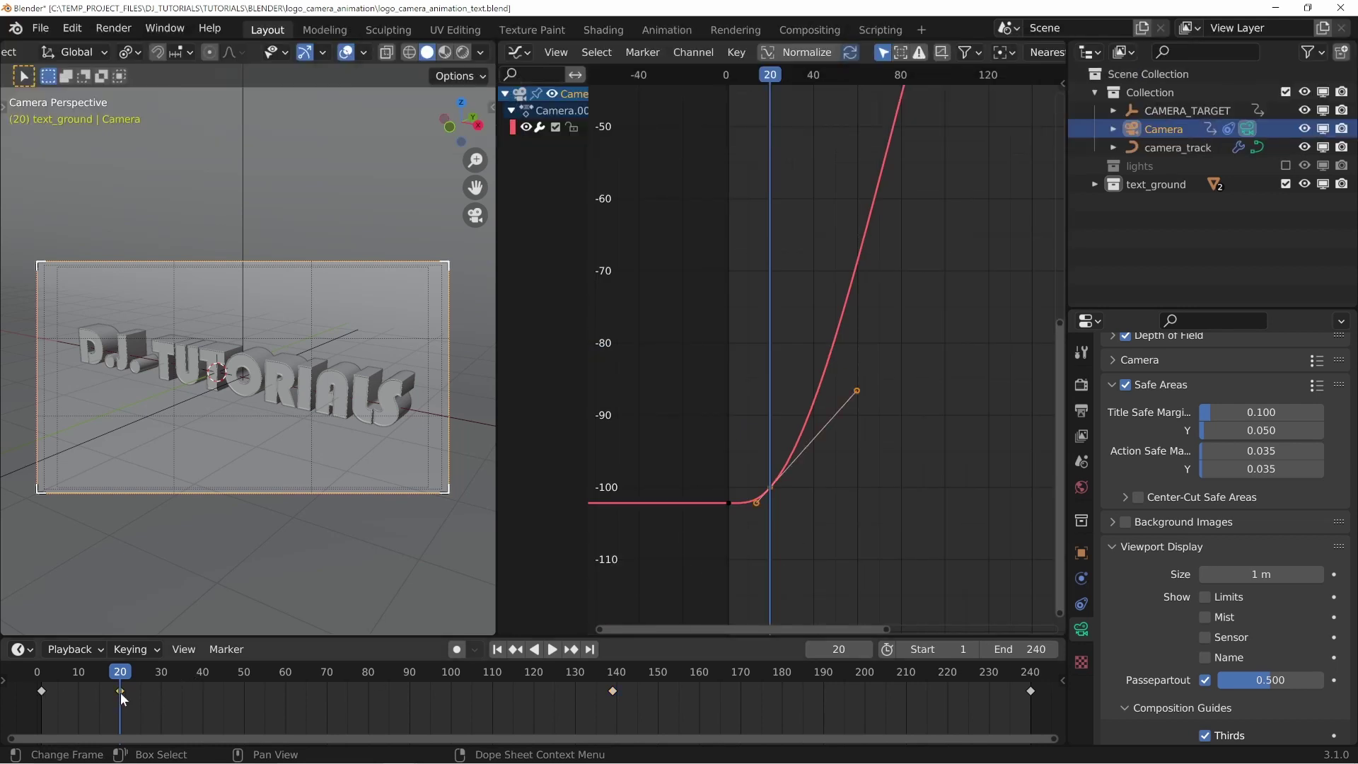
{"action": "left_click", "coordinate": [613, 691]}
{"action": "key", "text": "space"}
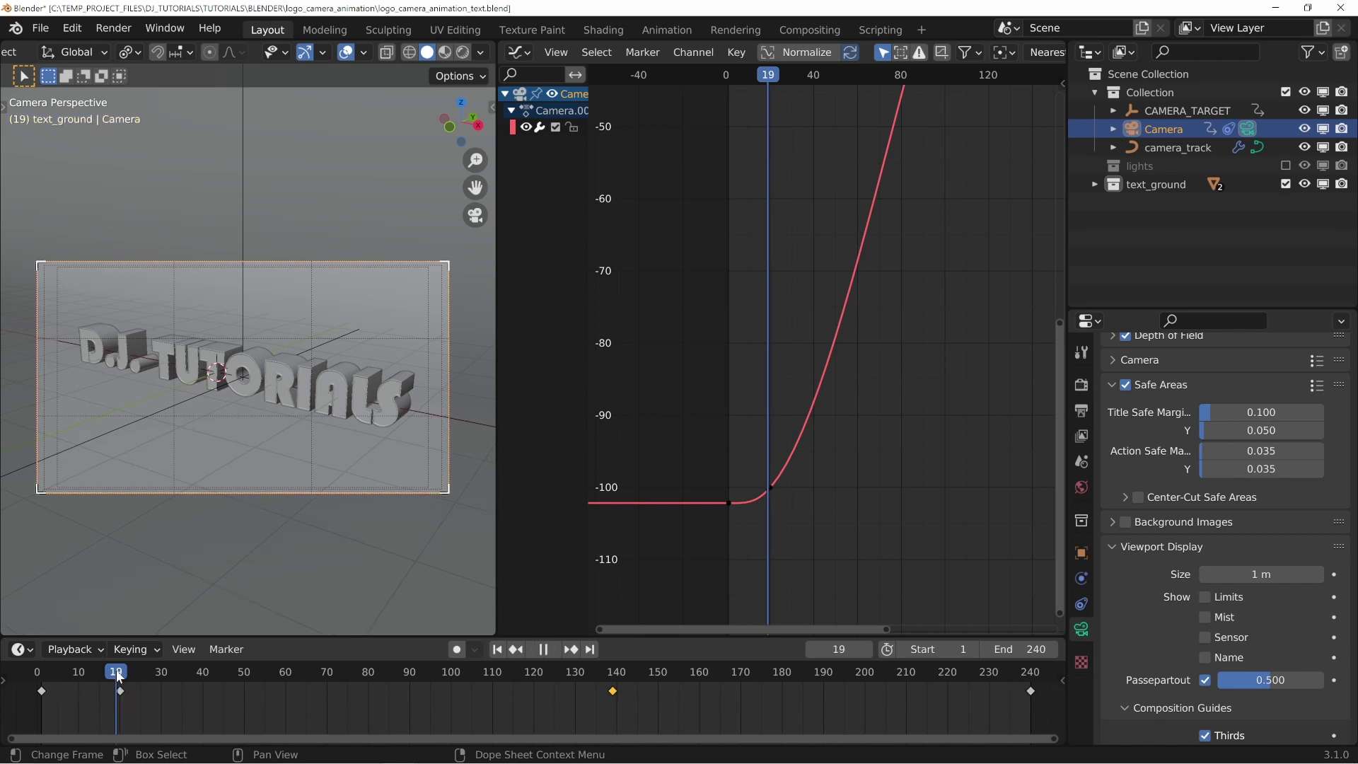
{"action": "left_click", "coordinate": [42, 678]}
{"action": "left_click_drag", "start_coordinate": [57, 678], "coordinate": [240, 676]}
{"action": "key", "text": "space"}
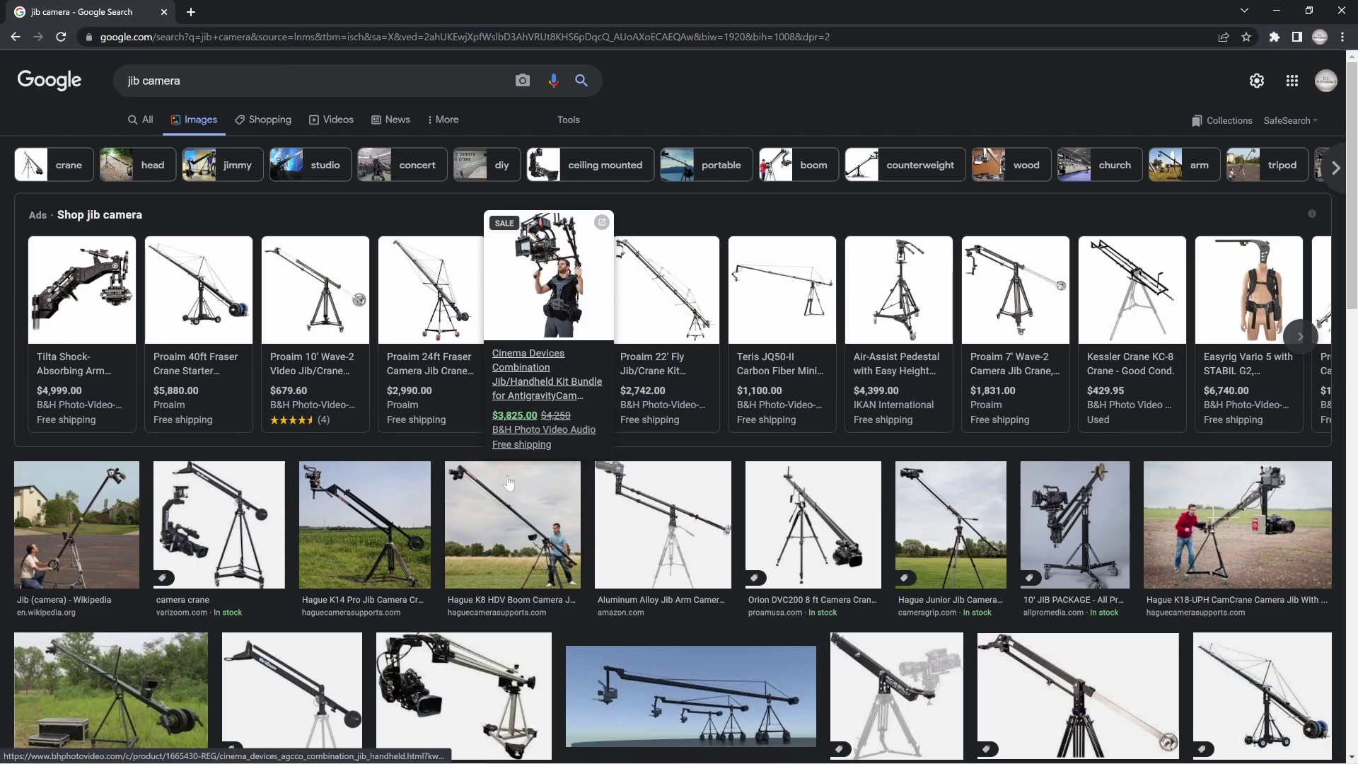
Step: Browse the Google Images 'jib camera' results for Porta-Jib, Proaim and Hague jib crane references
{"action": "mouse_move", "coordinate": [431, 294]}
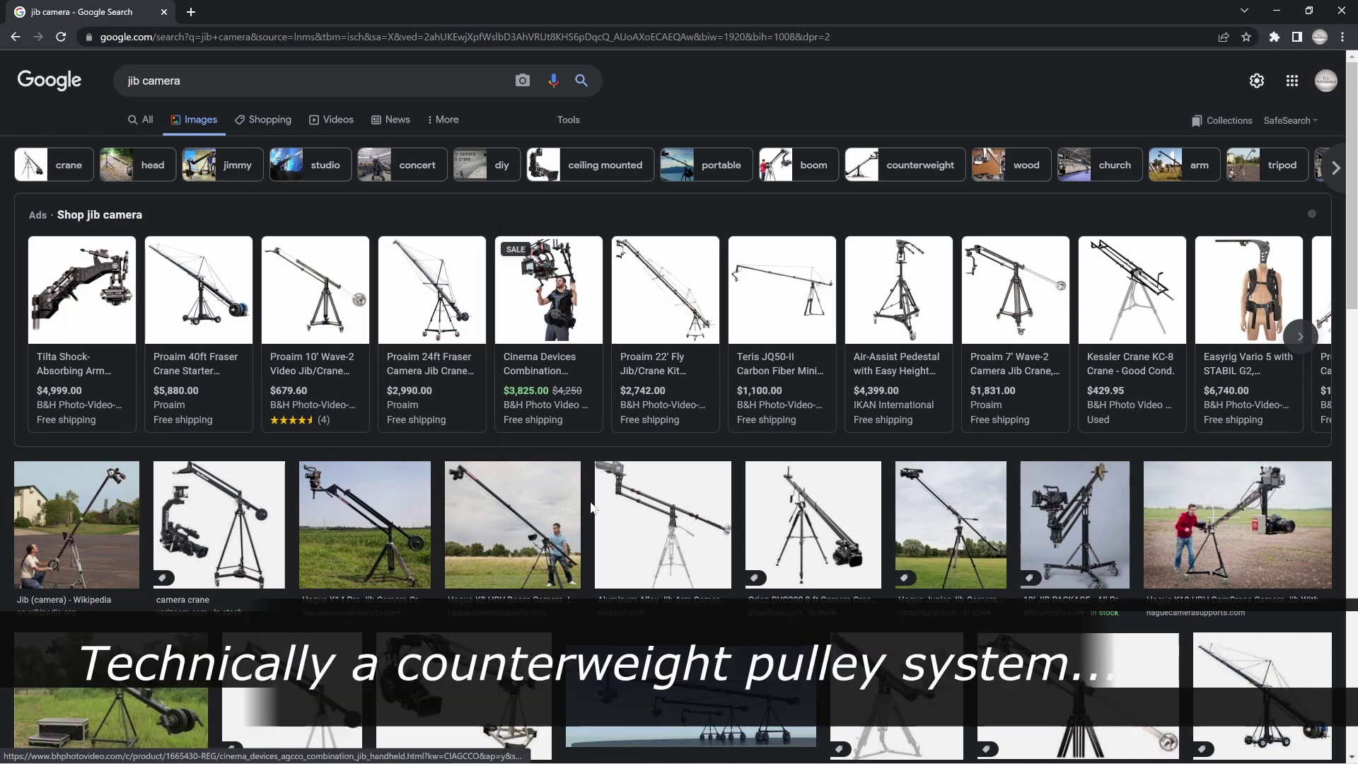
{"action": "scroll", "coordinate": [313, 302], "scroll_direction": "up", "scroll_amount": 5, "text": "ctrl"}
{"action": "scroll", "coordinate": [626, 554], "scroll_direction": "down", "scroll_amount": 10}
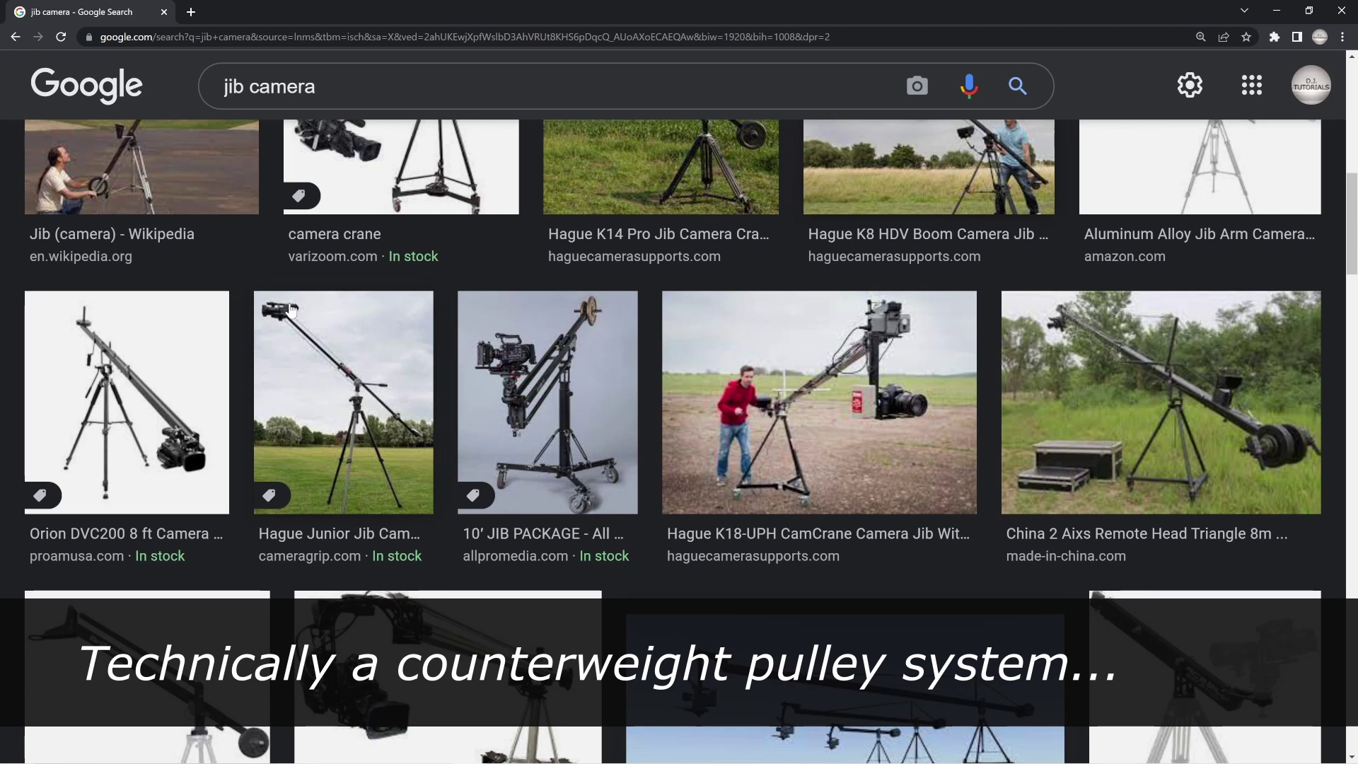
{"action": "scroll", "coordinate": [742, 386], "scroll_direction": "down", "scroll_amount": 5}
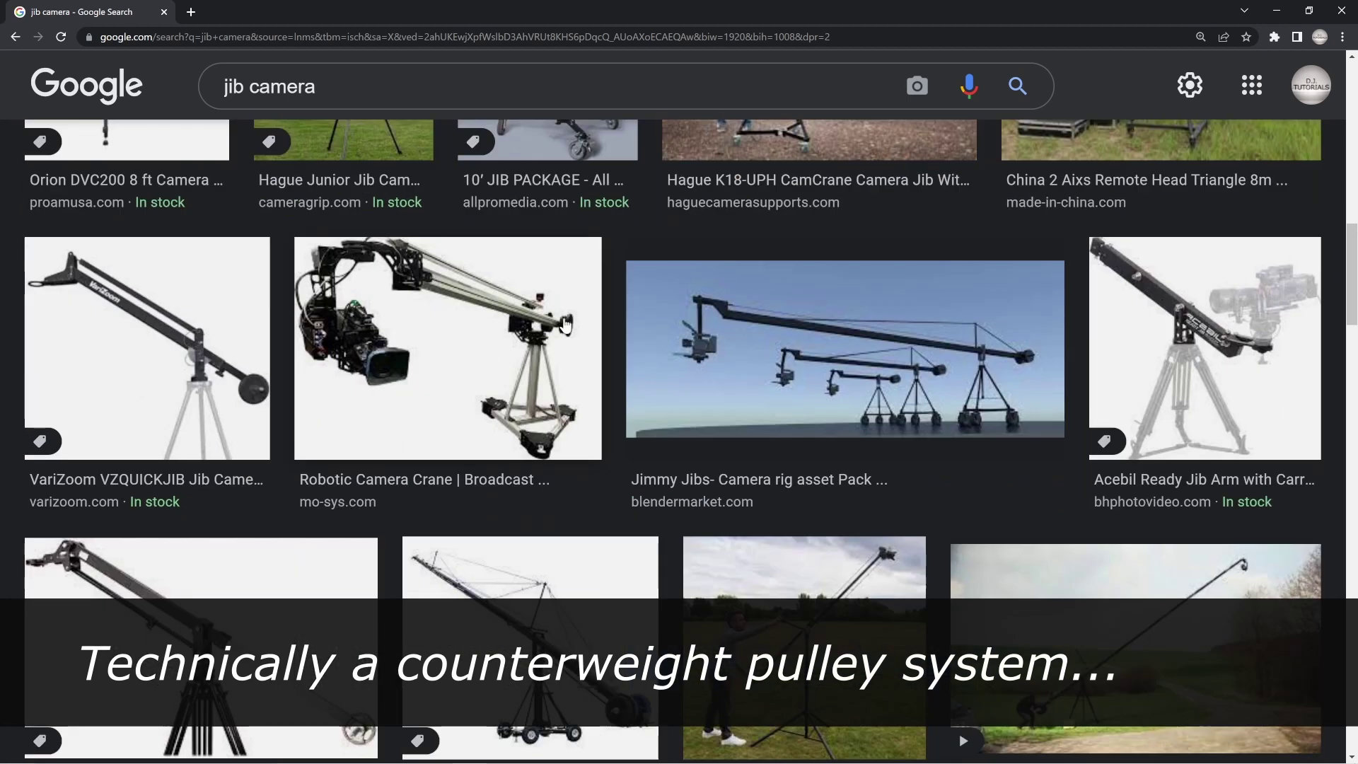
{"action": "scroll", "coordinate": [551, 350], "scroll_direction": "down", "scroll_amount": 4}
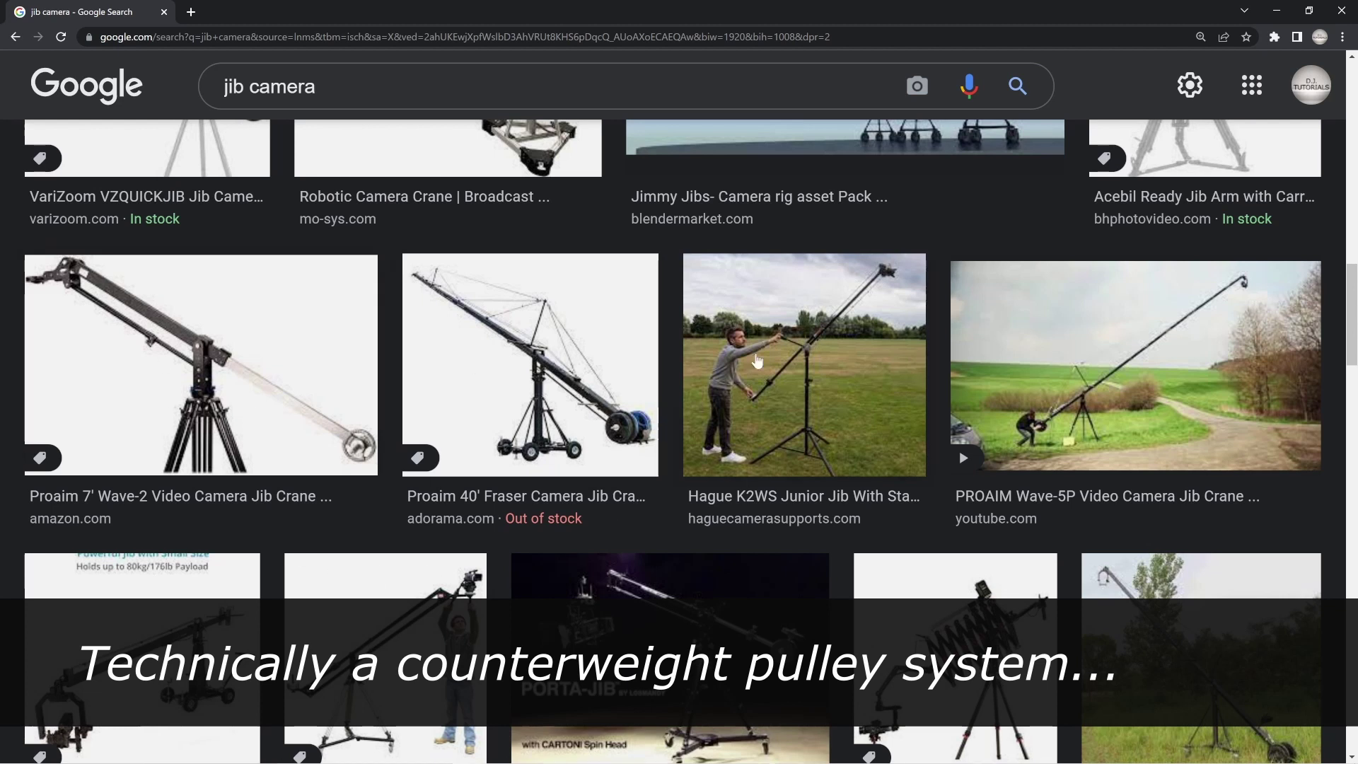
{"action": "scroll", "coordinate": [1040, 314], "scroll_direction": "down", "scroll_amount": 3}
{"action": "scroll", "coordinate": [1039, 314], "scroll_direction": "up", "scroll_amount": 3}
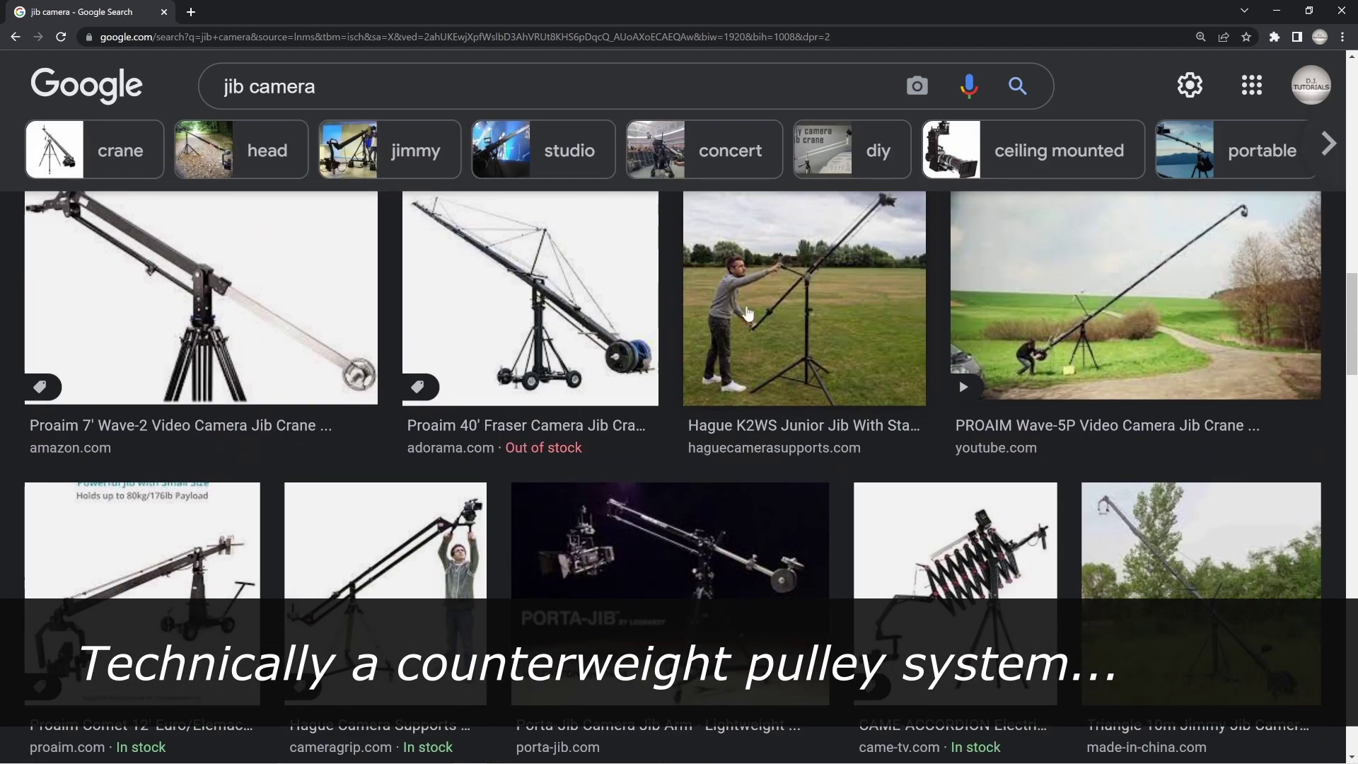
{"action": "scroll", "coordinate": [1089, 343], "scroll_direction": "down", "scroll_amount": 5}
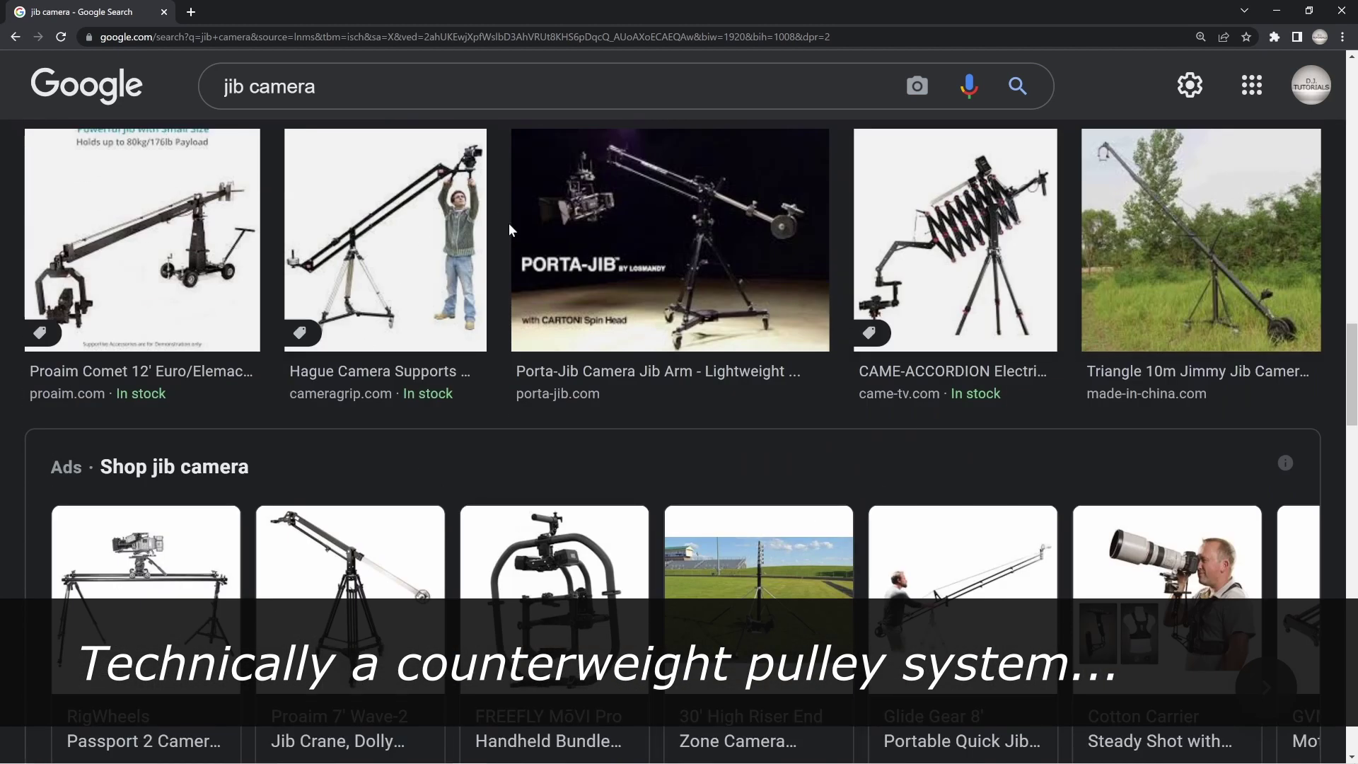
{"action": "scroll", "coordinate": [633, 387], "scroll_direction": "down", "scroll_amount": 5}
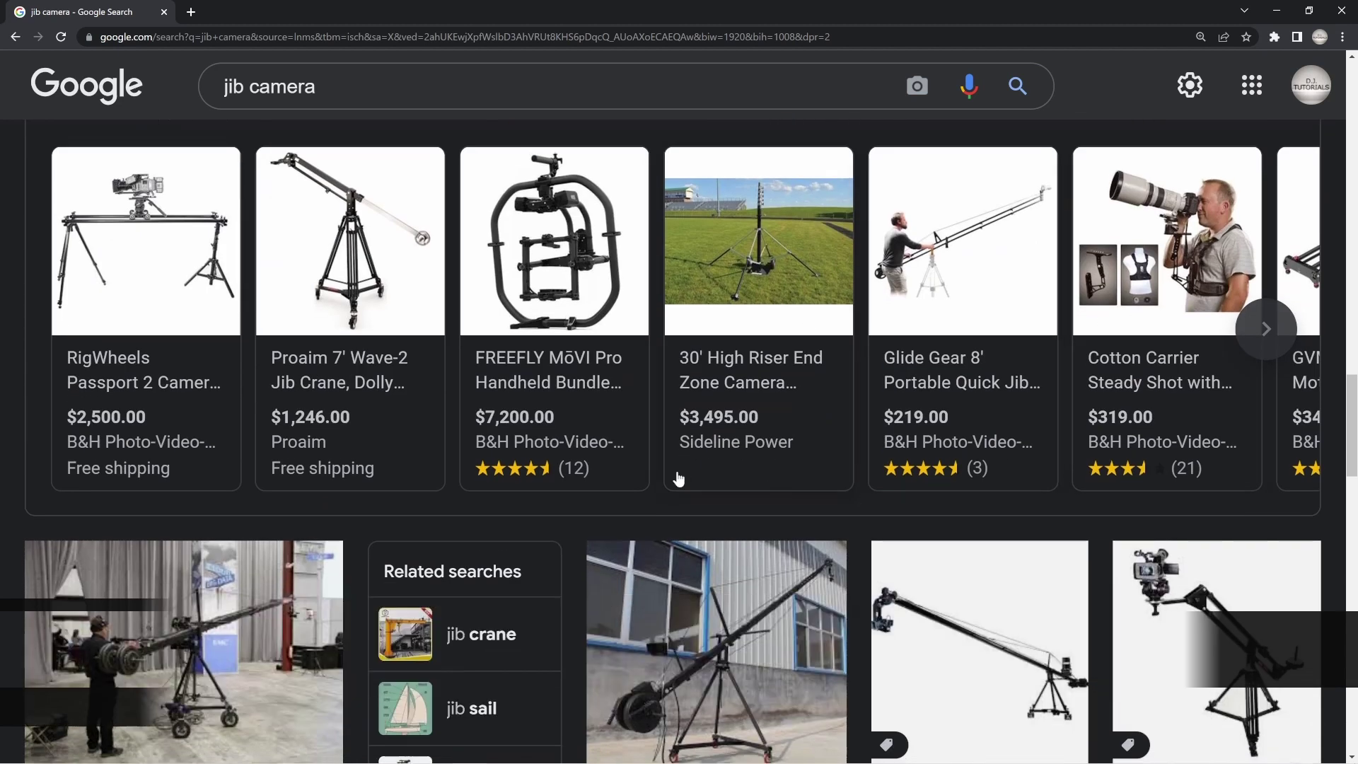
{"action": "scroll", "coordinate": [676, 476], "scroll_direction": "down", "scroll_amount": 4}
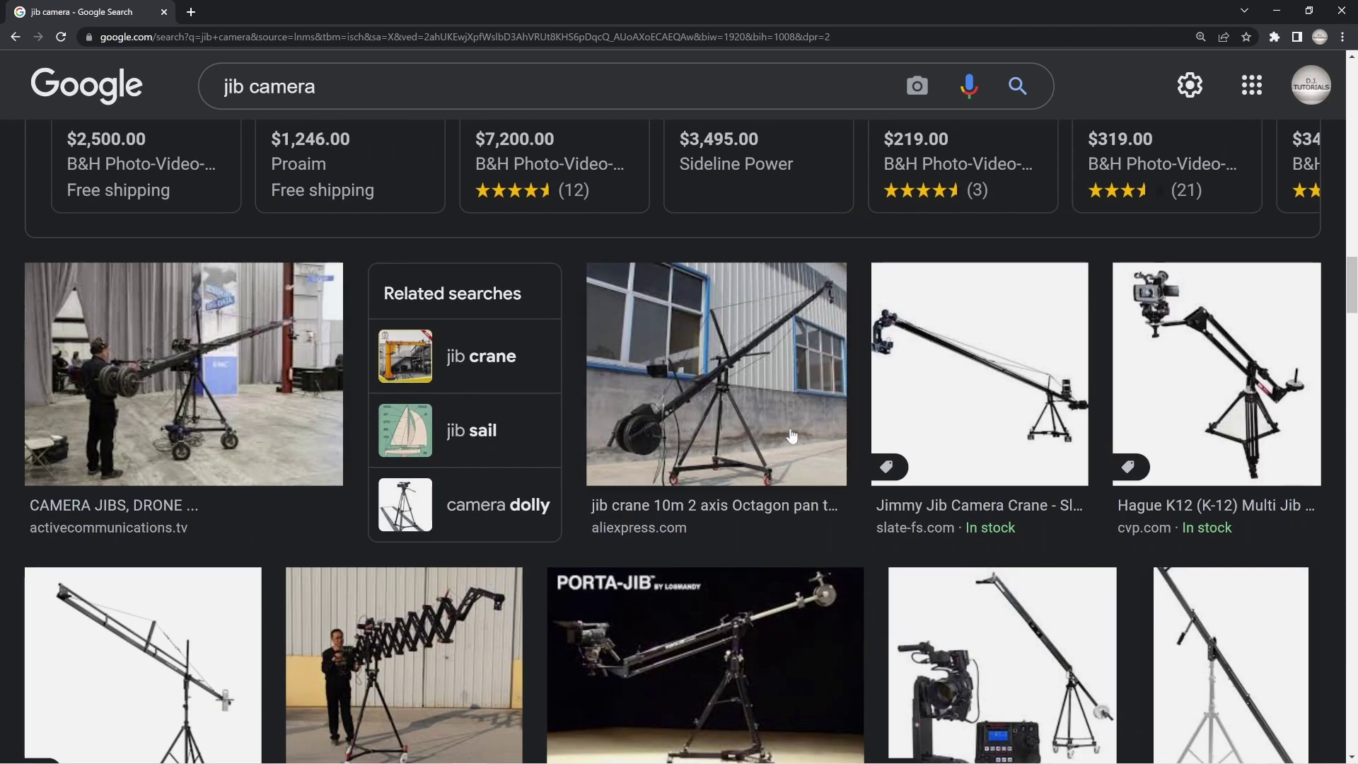
{"action": "scroll", "coordinate": [577, 369], "scroll_direction": "down", "scroll_amount": 5}
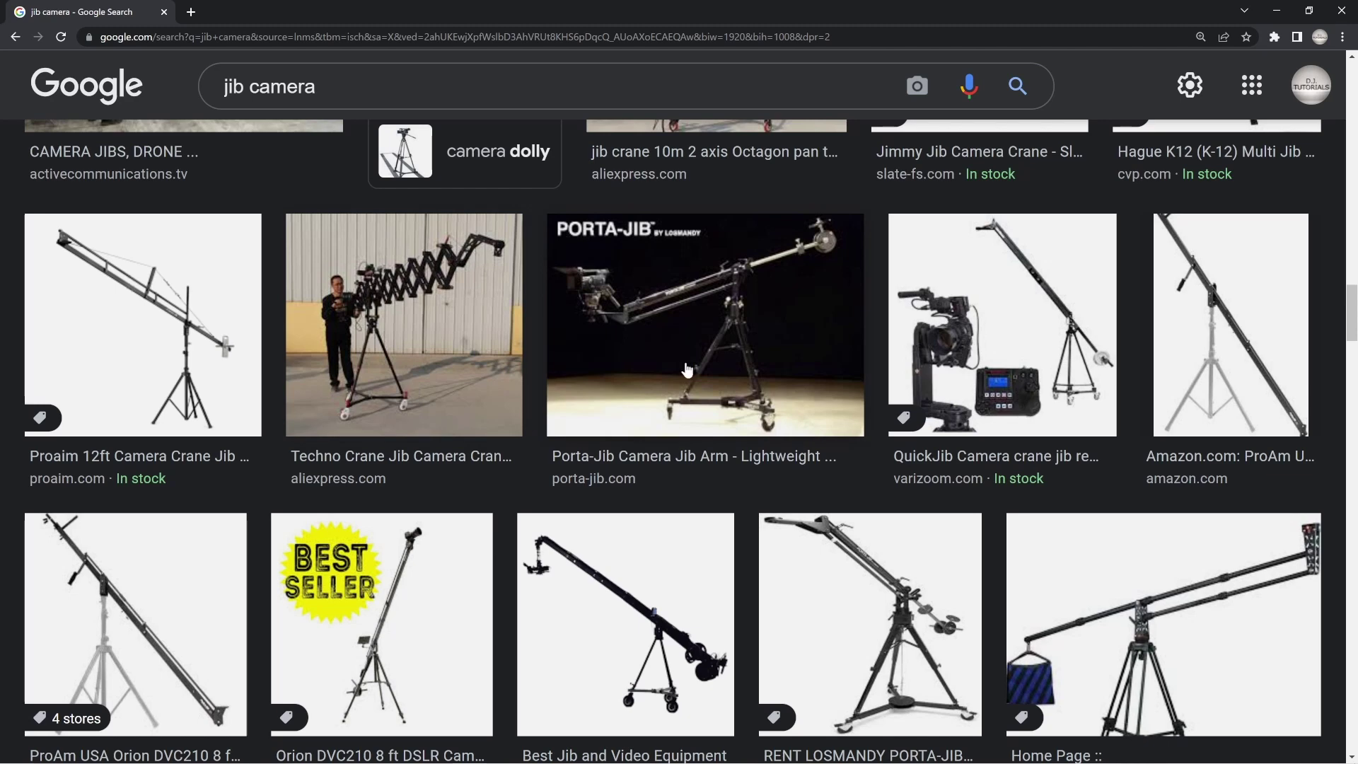
{"action": "scroll", "coordinate": [685, 368], "scroll_direction": "down", "scroll_amount": 4}
{"action": "scroll", "coordinate": [648, 362], "scroll_direction": "down", "scroll_amount": 3}
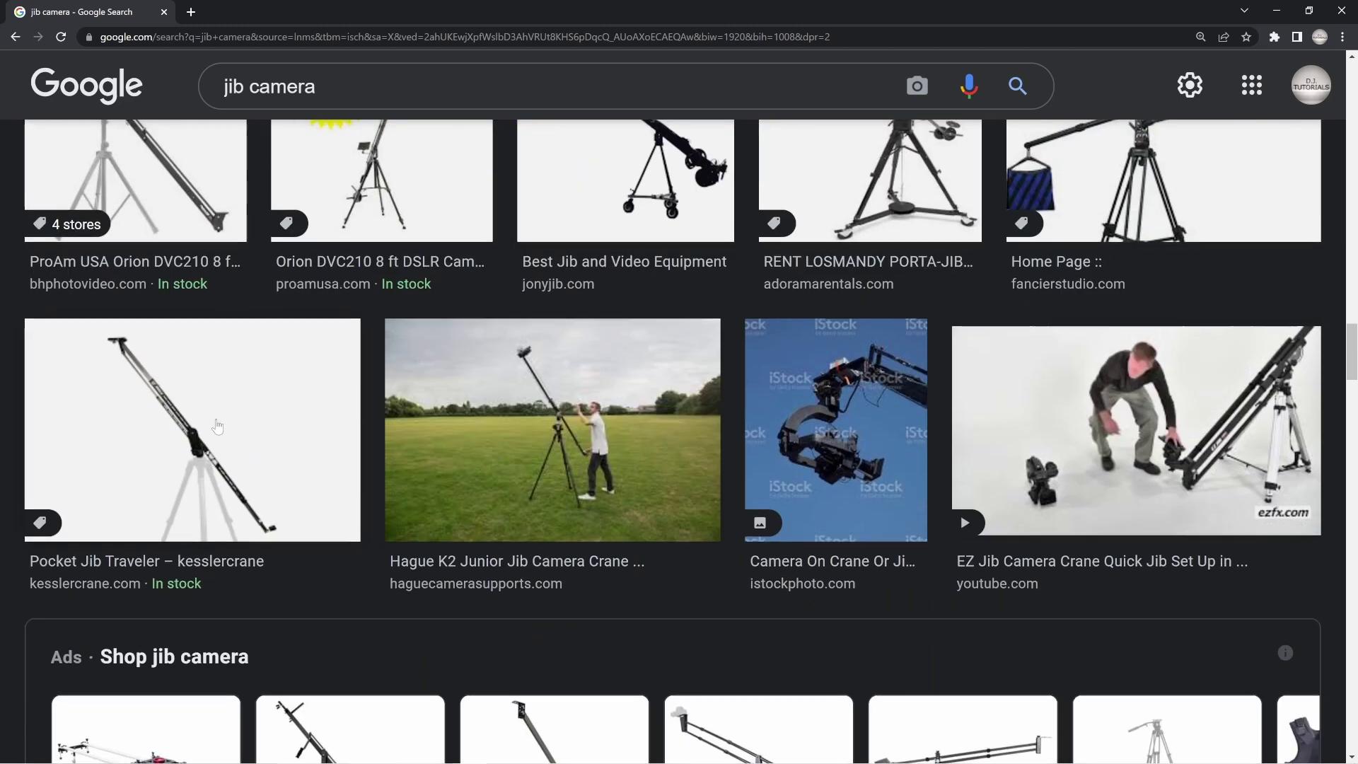
{"action": "scroll", "coordinate": [648, 362], "scroll_direction": "up", "scroll_amount": 8}
{"action": "scroll", "coordinate": [438, 436], "scroll_direction": "up", "scroll_amount": 10}
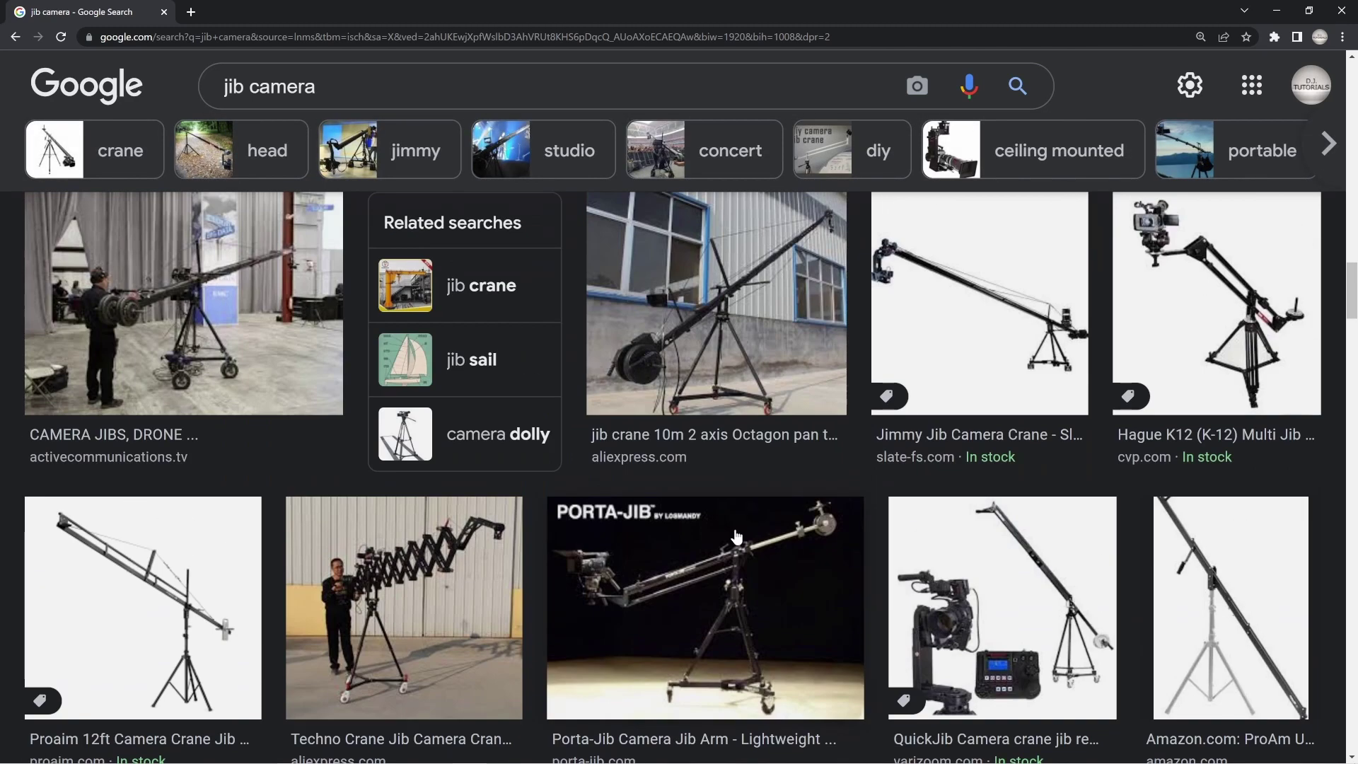
{"action": "scroll", "coordinate": [438, 437], "scroll_direction": "up", "scroll_amount": 3}
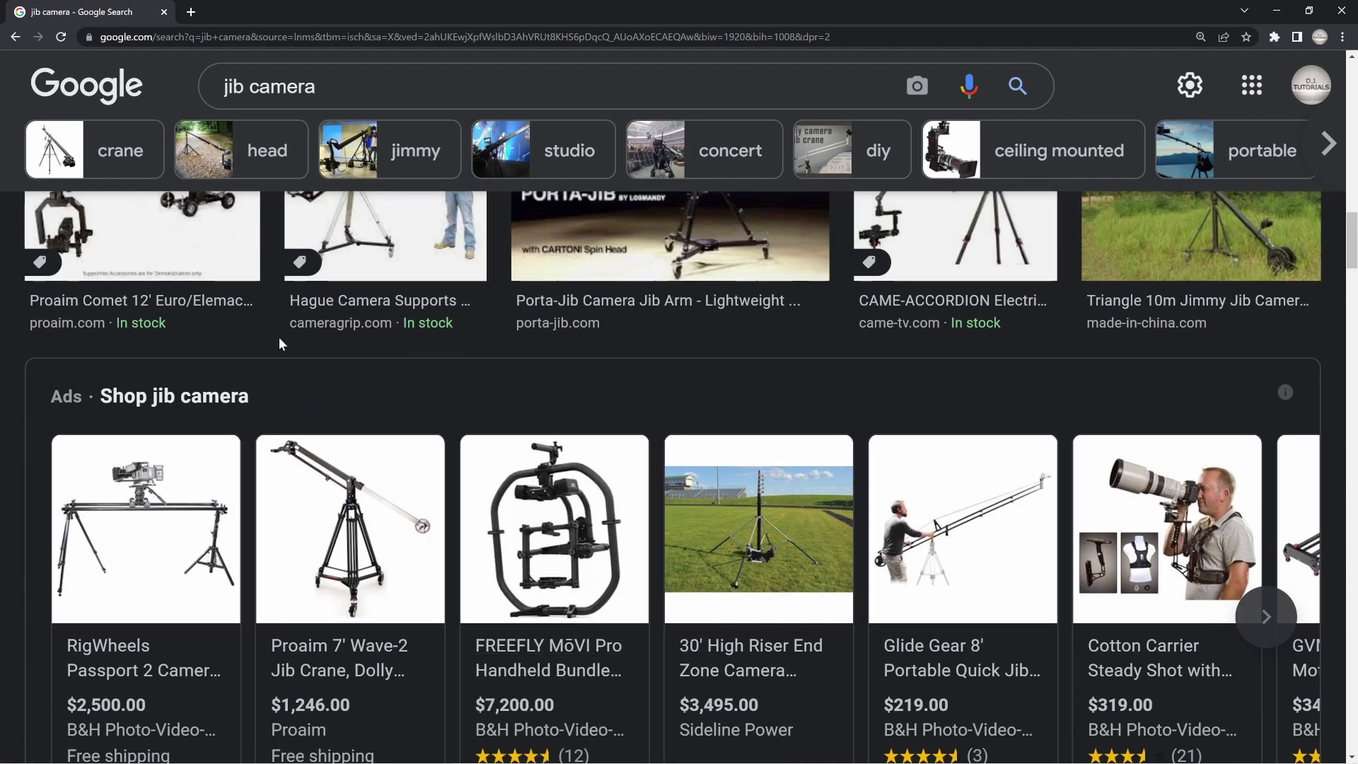
{"action": "scroll", "coordinate": [251, 327], "scroll_direction": "up", "scroll_amount": 4}
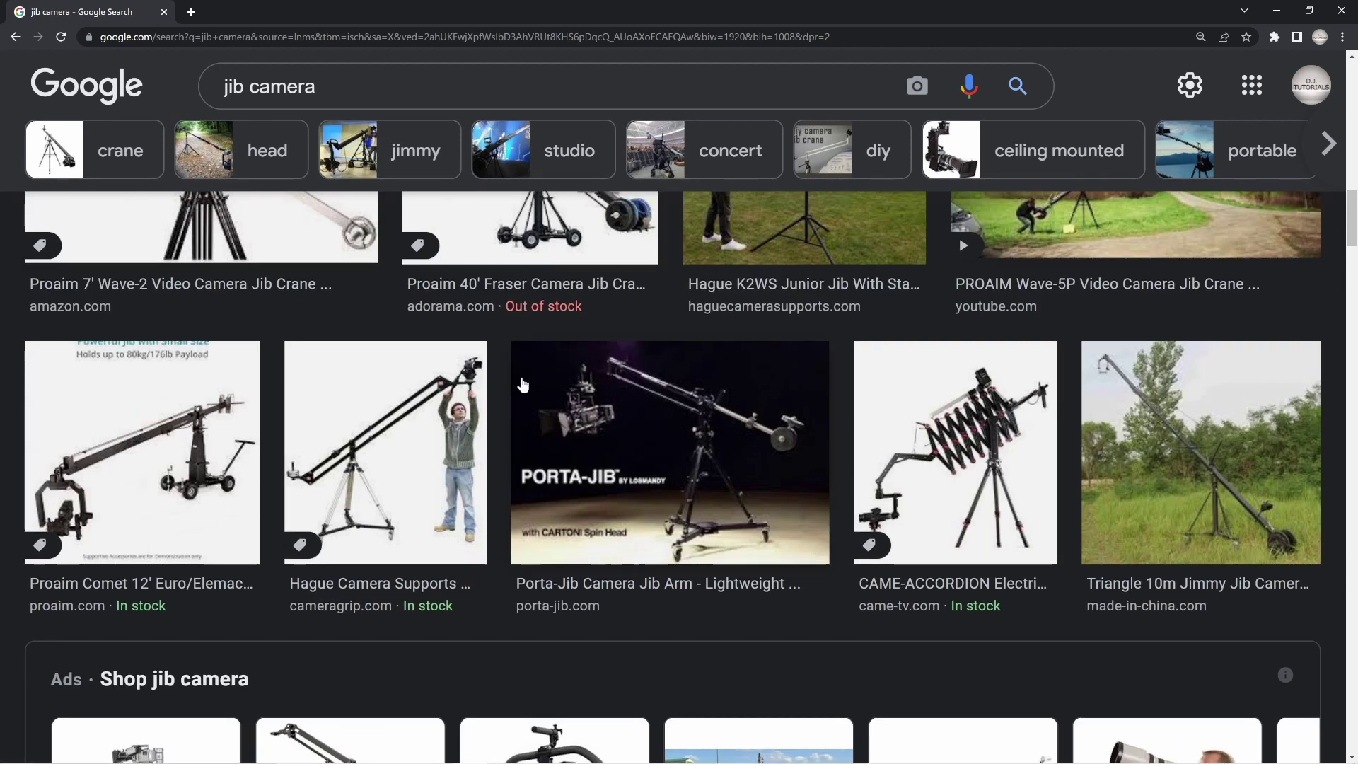
Step: Back in Blender, delete the camera's keyframes at frames 0 and 240
{"action": "left_click", "coordinate": [1268, 11]}
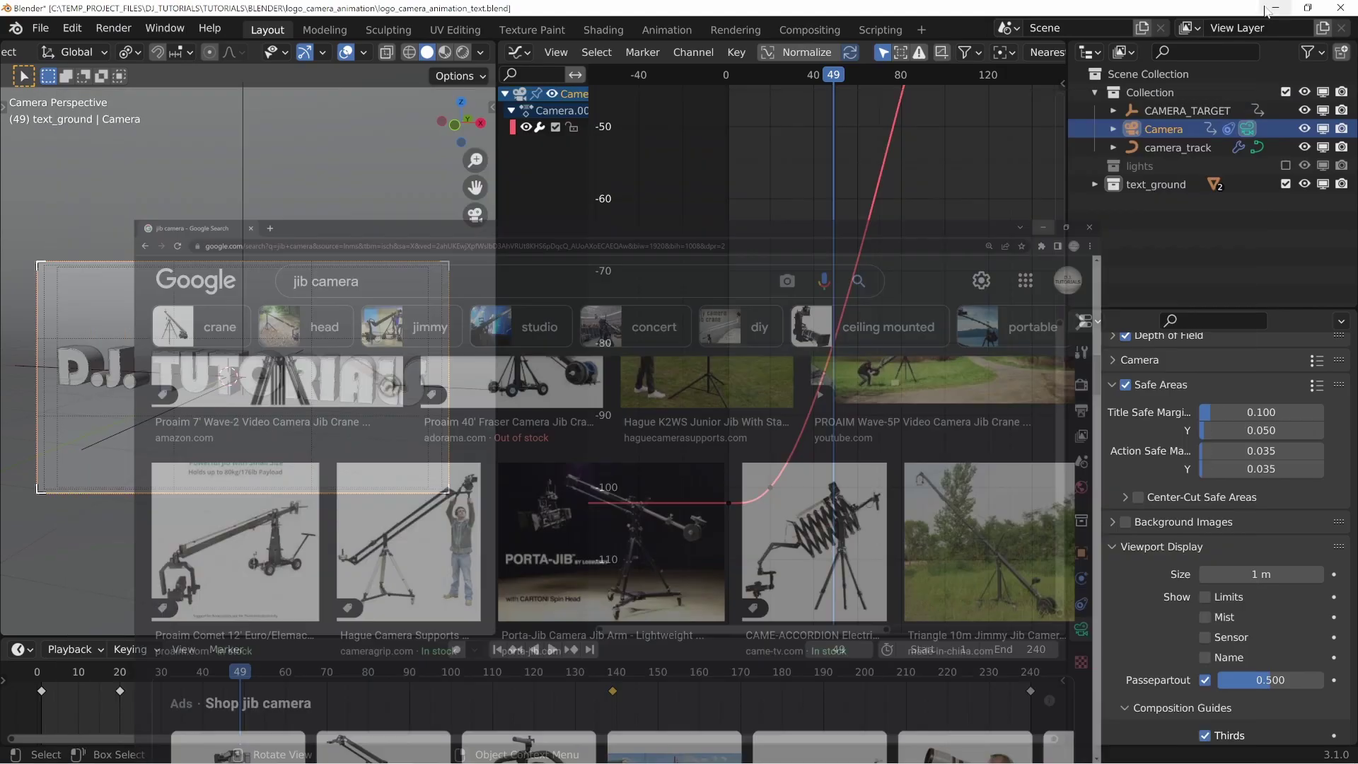
{"action": "left_click_drag", "start_coordinate": [243, 671], "coordinate": [121, 688]}
{"action": "key", "text": "x"}
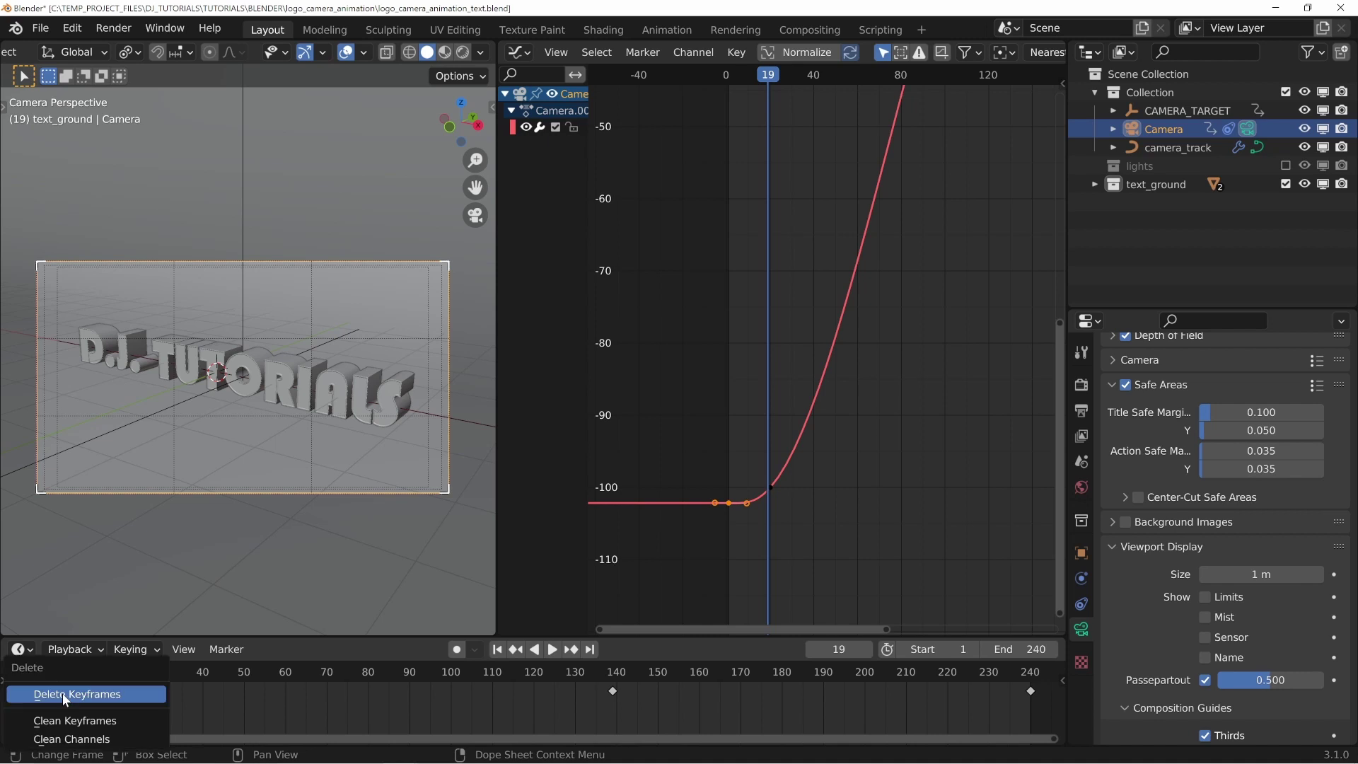
{"action": "left_click", "coordinate": [62, 694]}
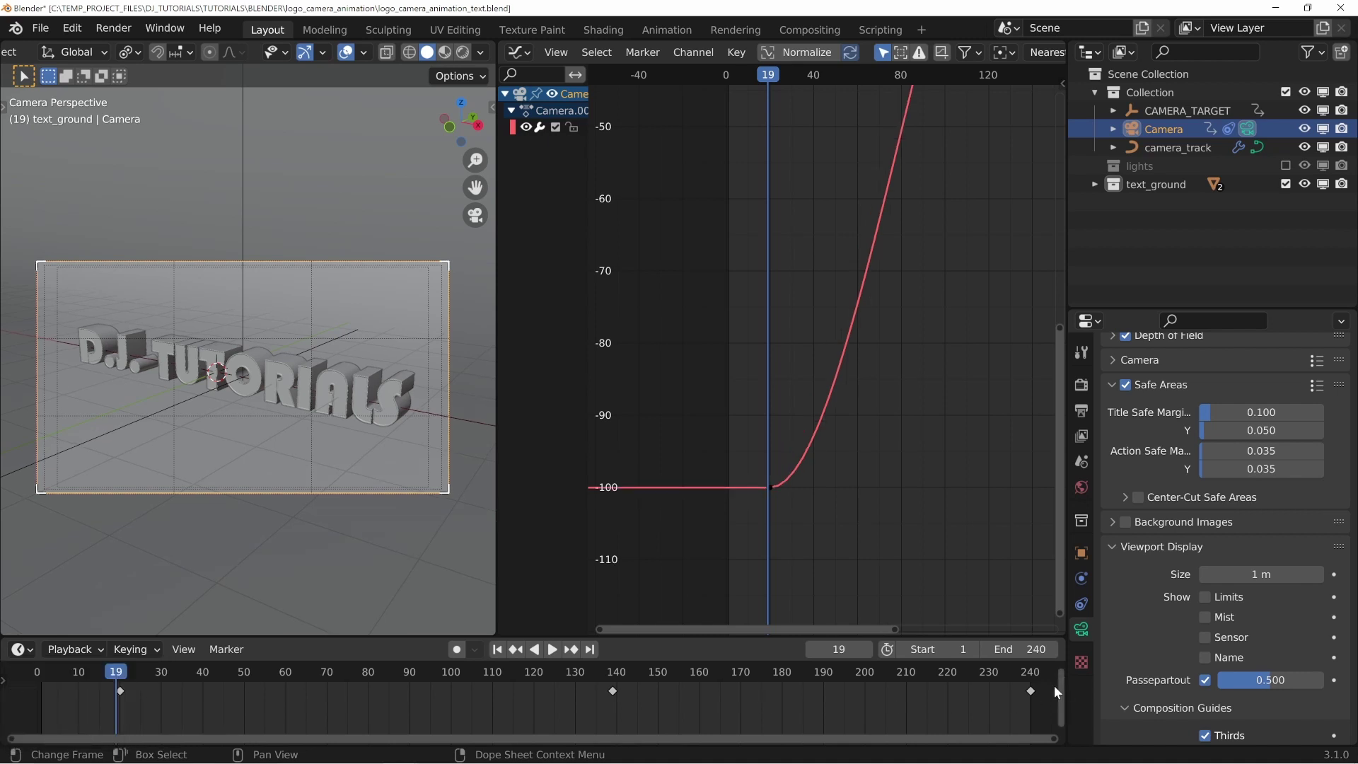
{"action": "key", "text": "x"}
{"action": "left_click", "coordinate": [1031, 688]}
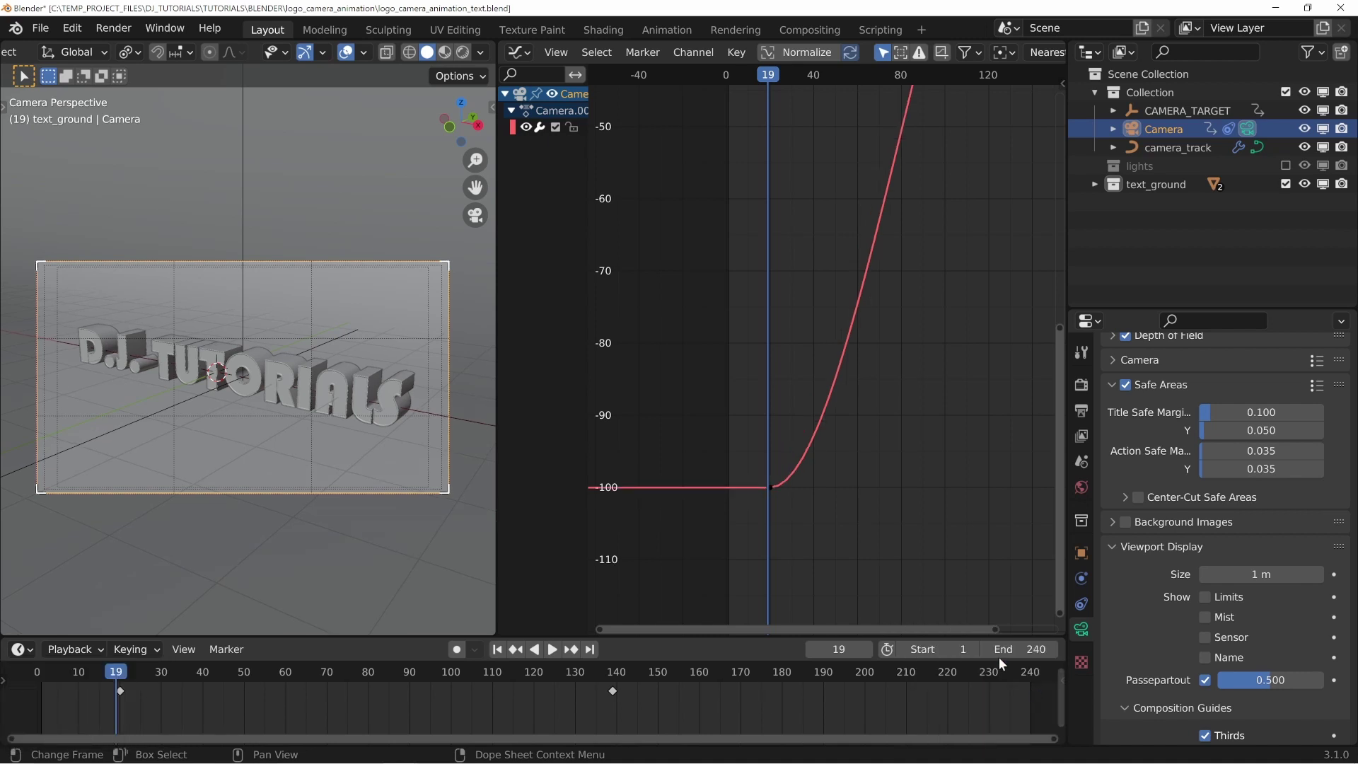
Step: Set the start keyframe's interpolation mode to Linear
{"action": "left_click", "coordinate": [770, 486]}
{"action": "right_click", "coordinate": [770, 486]}
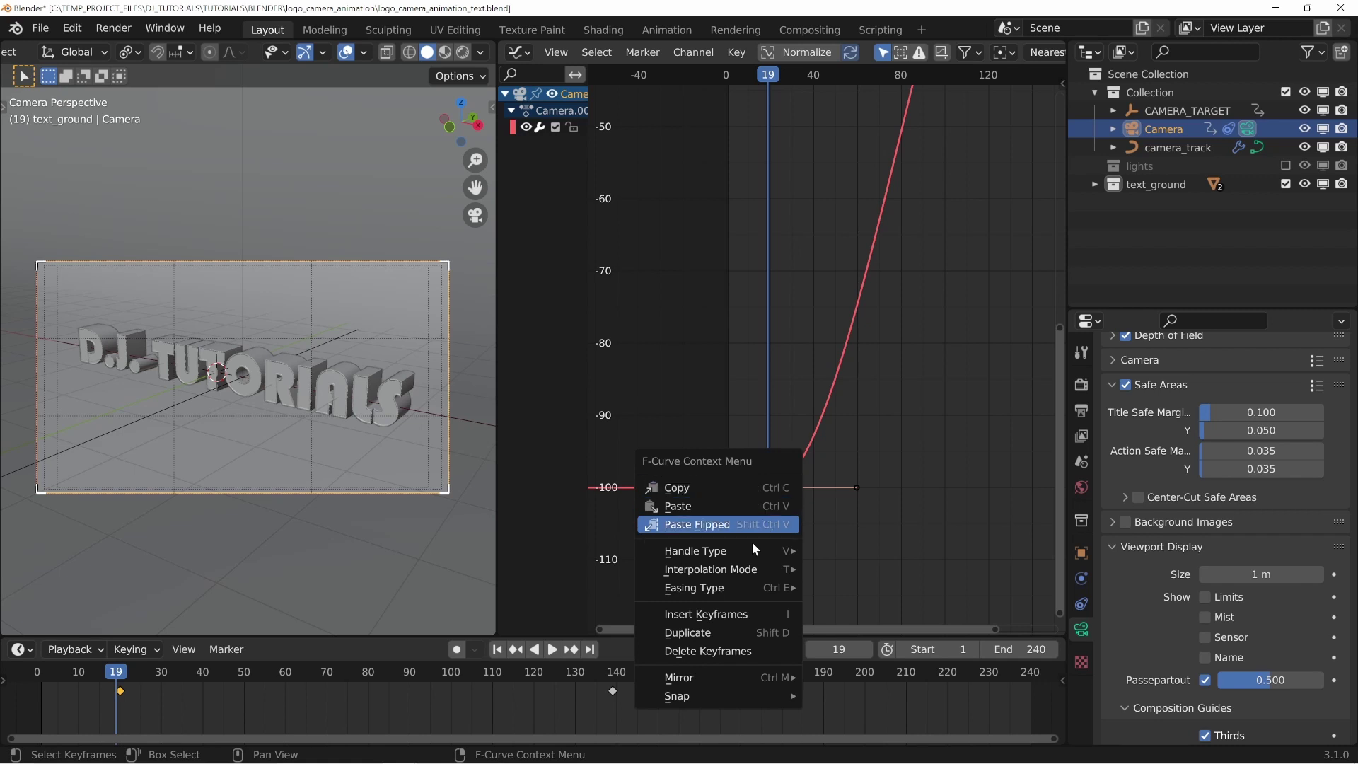
{"action": "mouse_move", "coordinate": [754, 573]}
{"action": "left_click", "coordinate": [868, 616]}
{"action": "scroll", "coordinate": [840, 436], "scroll_direction": "down", "scroll_amount": 6}
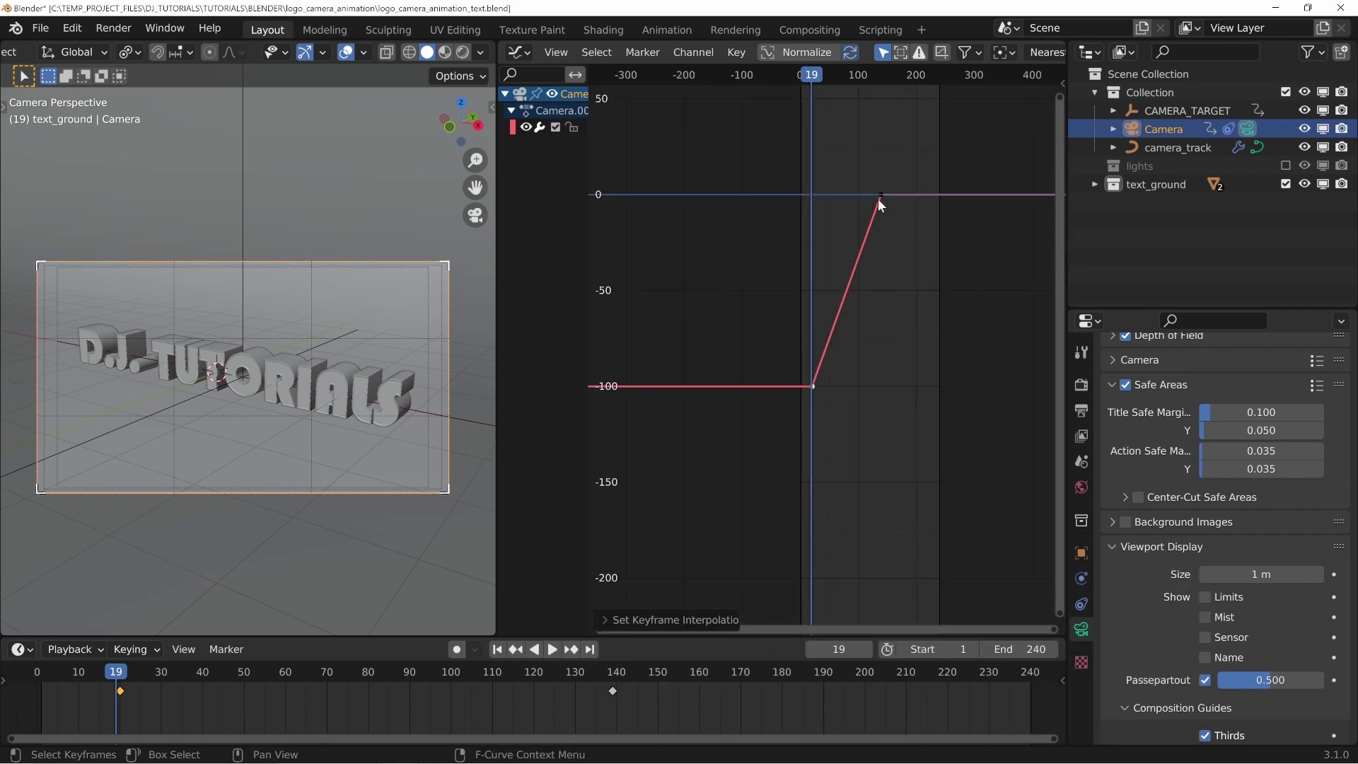
{"action": "scroll", "coordinate": [888, 205], "scroll_direction": "up", "scroll_amount": 1}
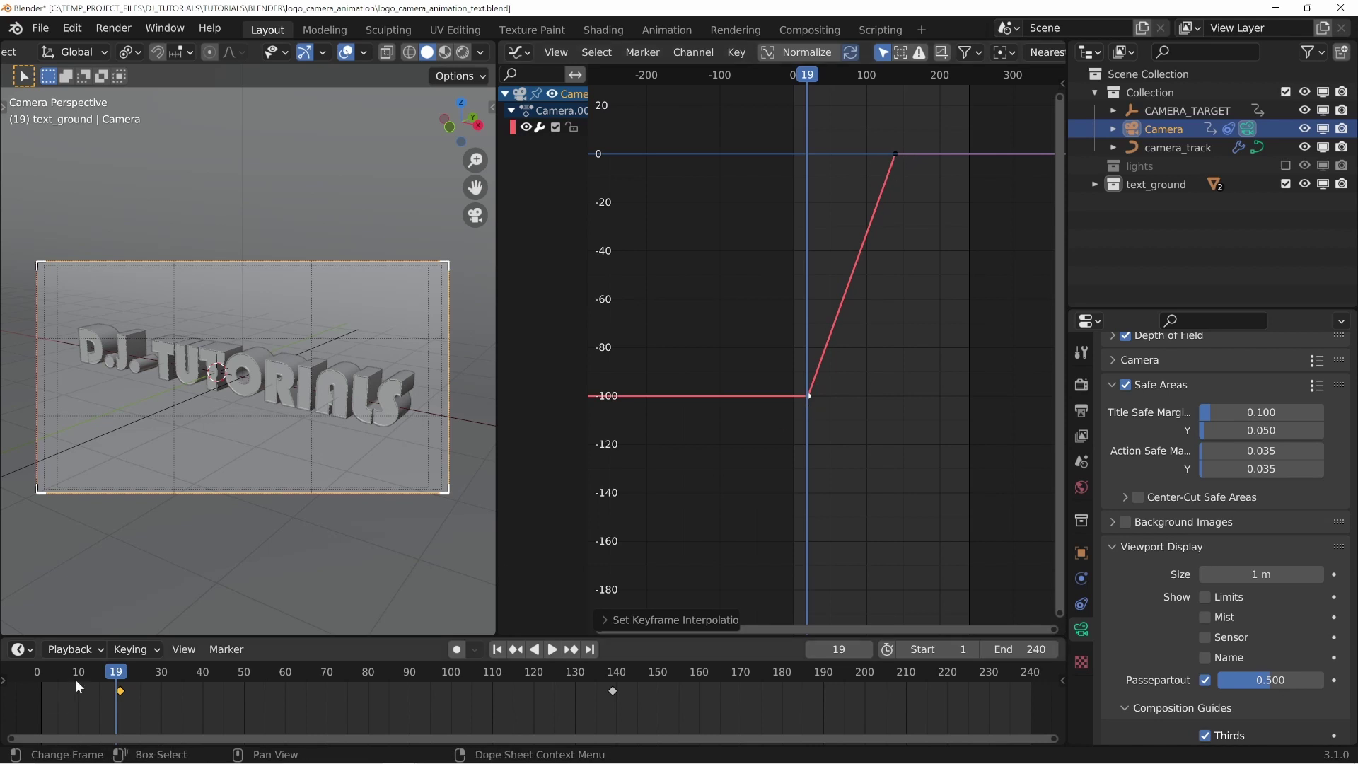
Step: Rewind to frame 0, center the linear curve in the graph and play the move
{"action": "left_click_drag", "start_coordinate": [105, 677], "coordinate": [37, 677]}
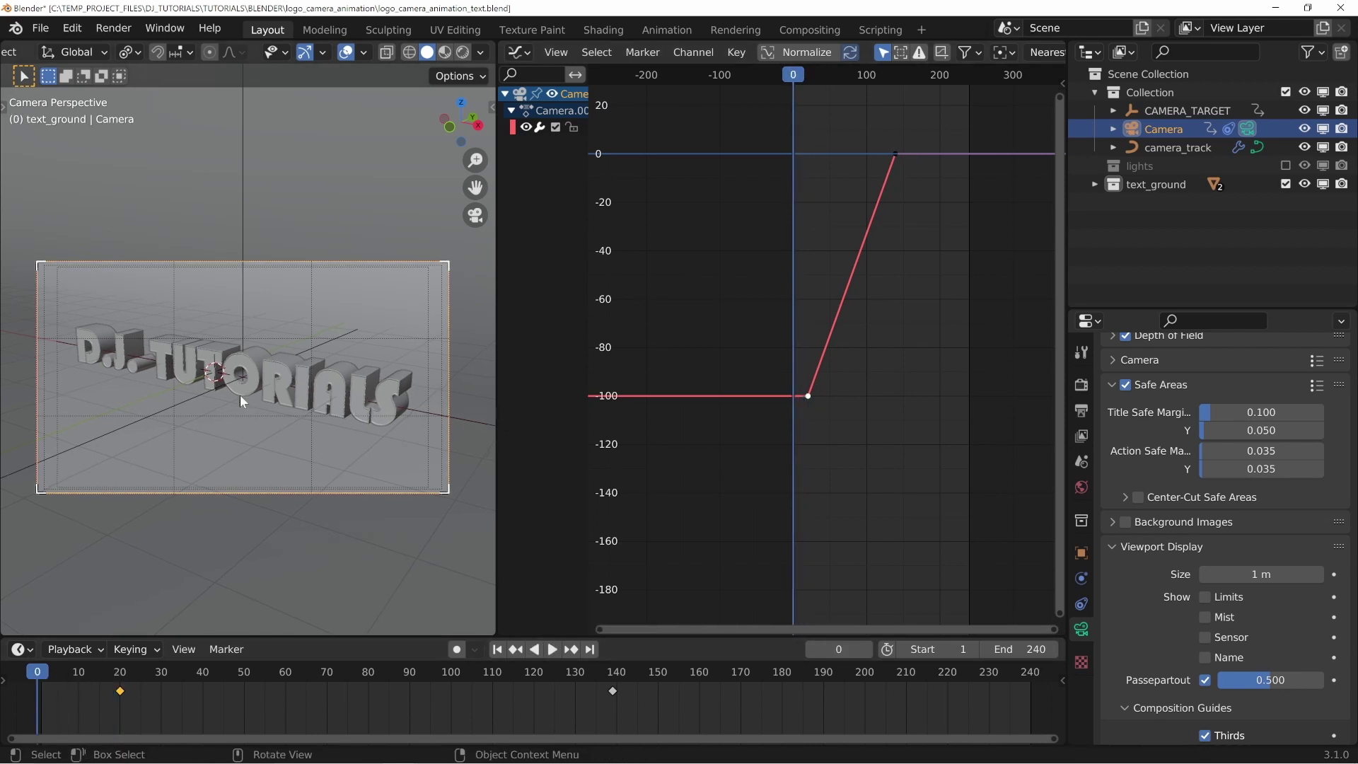
{"action": "left_click_drag", "start_coordinate": [1054, 630], "coordinate": [898, 631]}
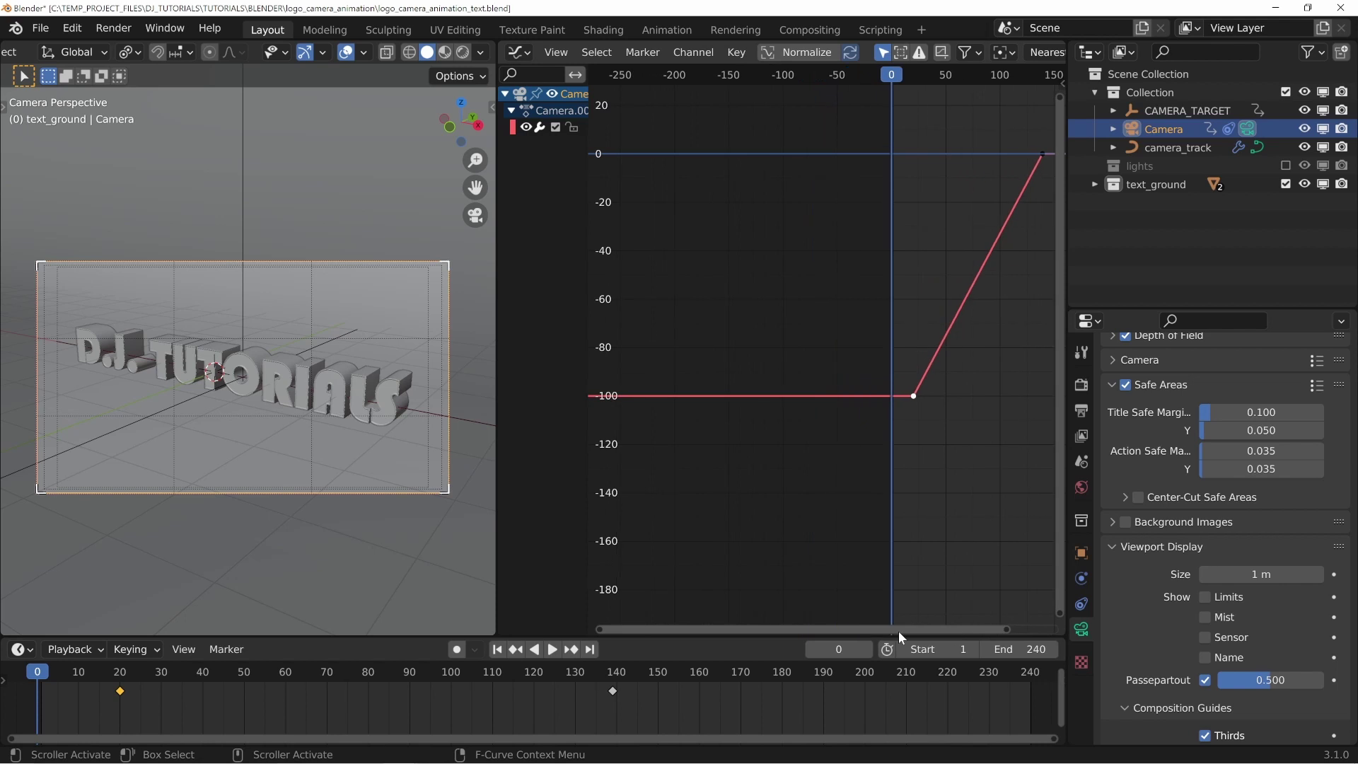
{"action": "left_click_drag", "start_coordinate": [597, 630], "coordinate": [871, 626]}
{"action": "middle_click_drag", "start_coordinate": [838, 388], "coordinate": [877, 439]}
{"action": "key", "text": "space"}
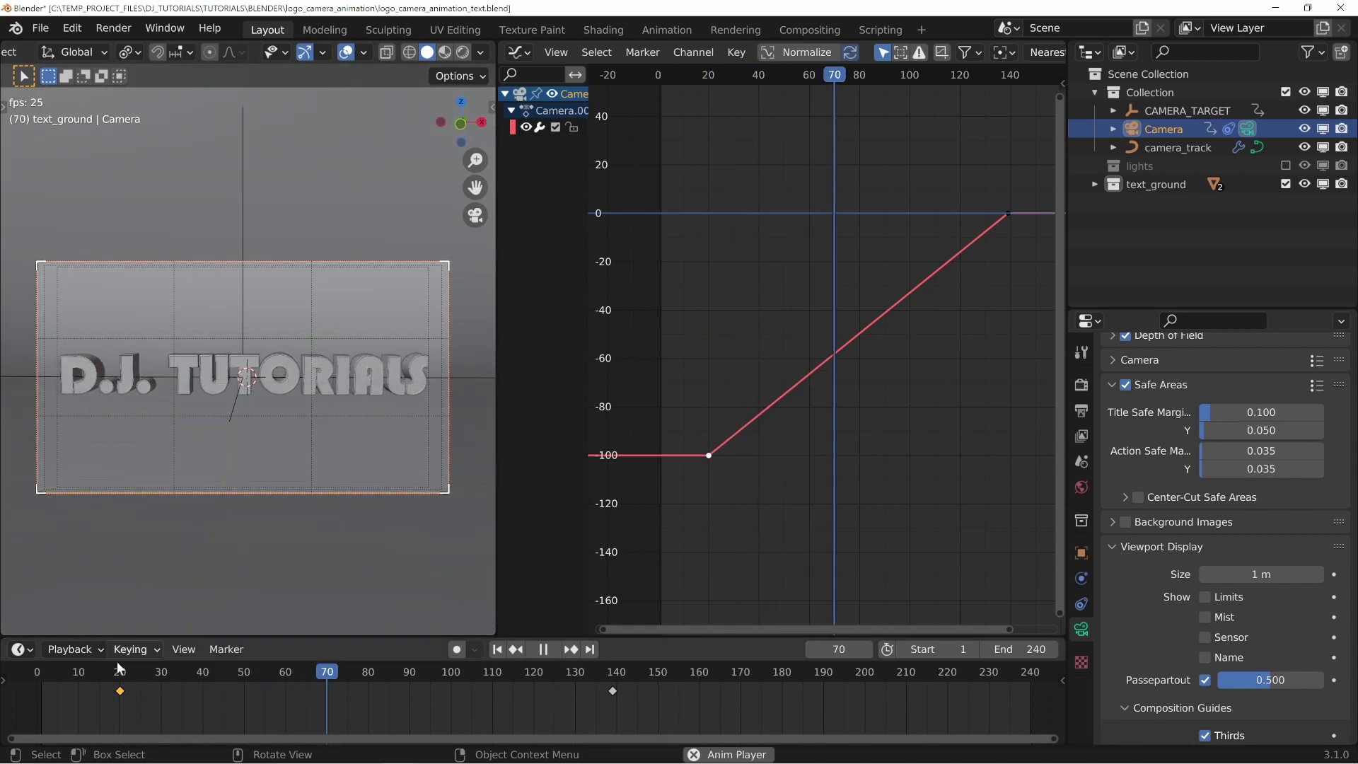
{"action": "left_click", "coordinate": [36, 669]}
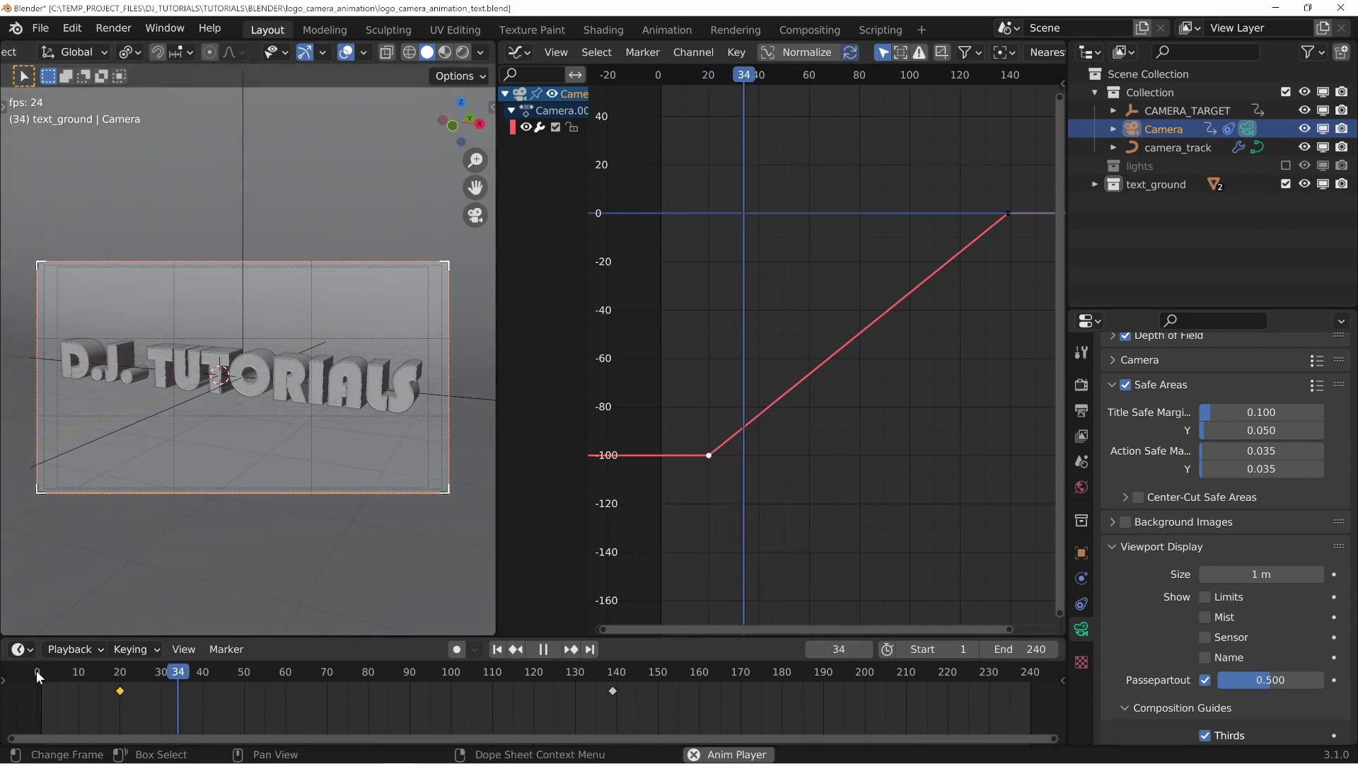
{"action": "left_click", "coordinate": [36, 671]}
{"action": "left_click", "coordinate": [36, 671]}
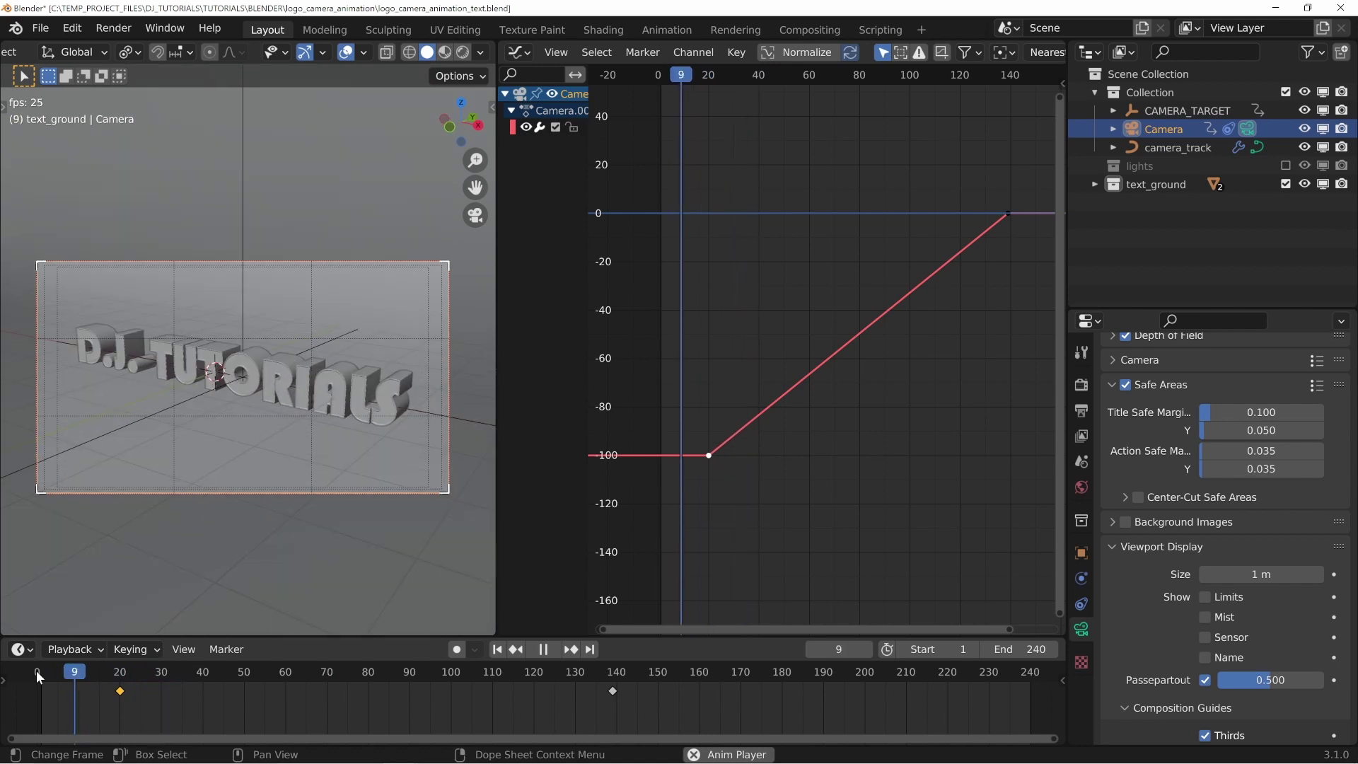
{"action": "left_click", "coordinate": [36, 671]}
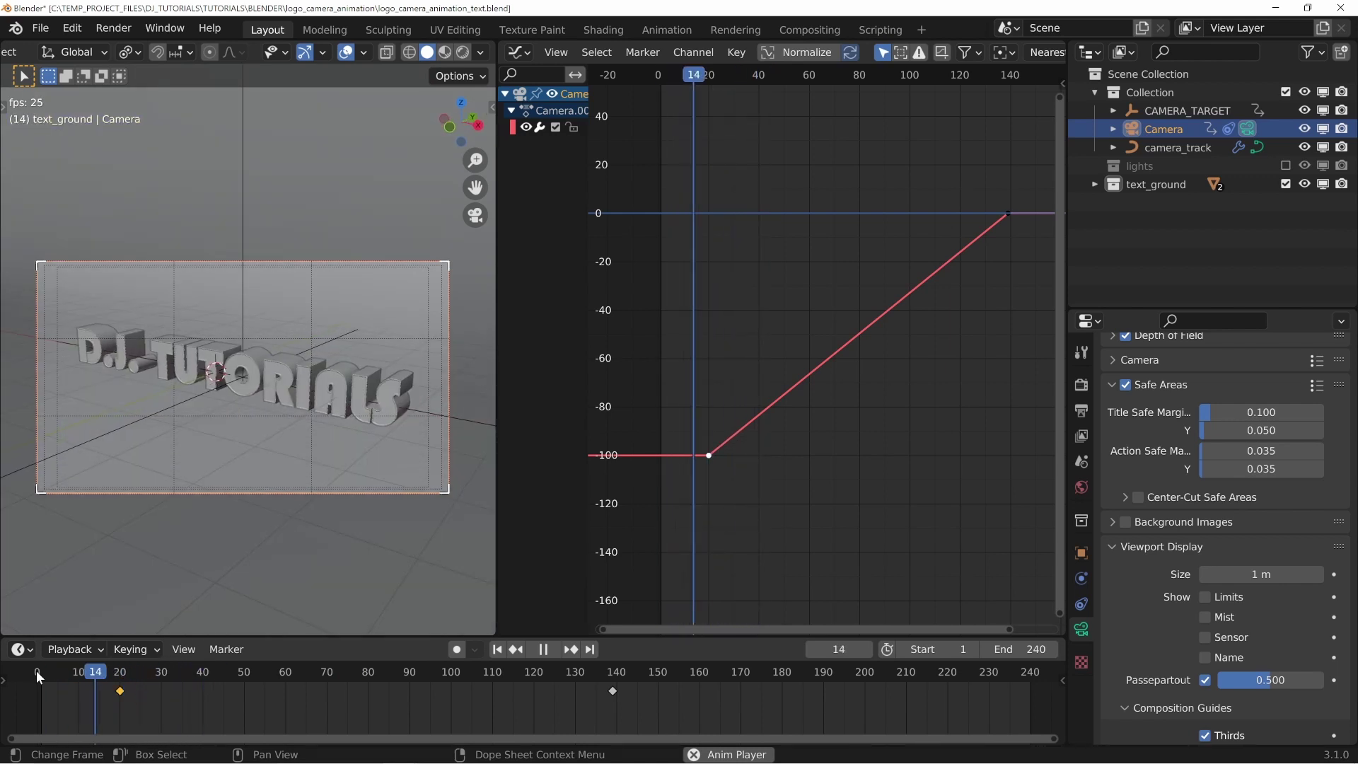
{"action": "left_click", "coordinate": [36, 671]}
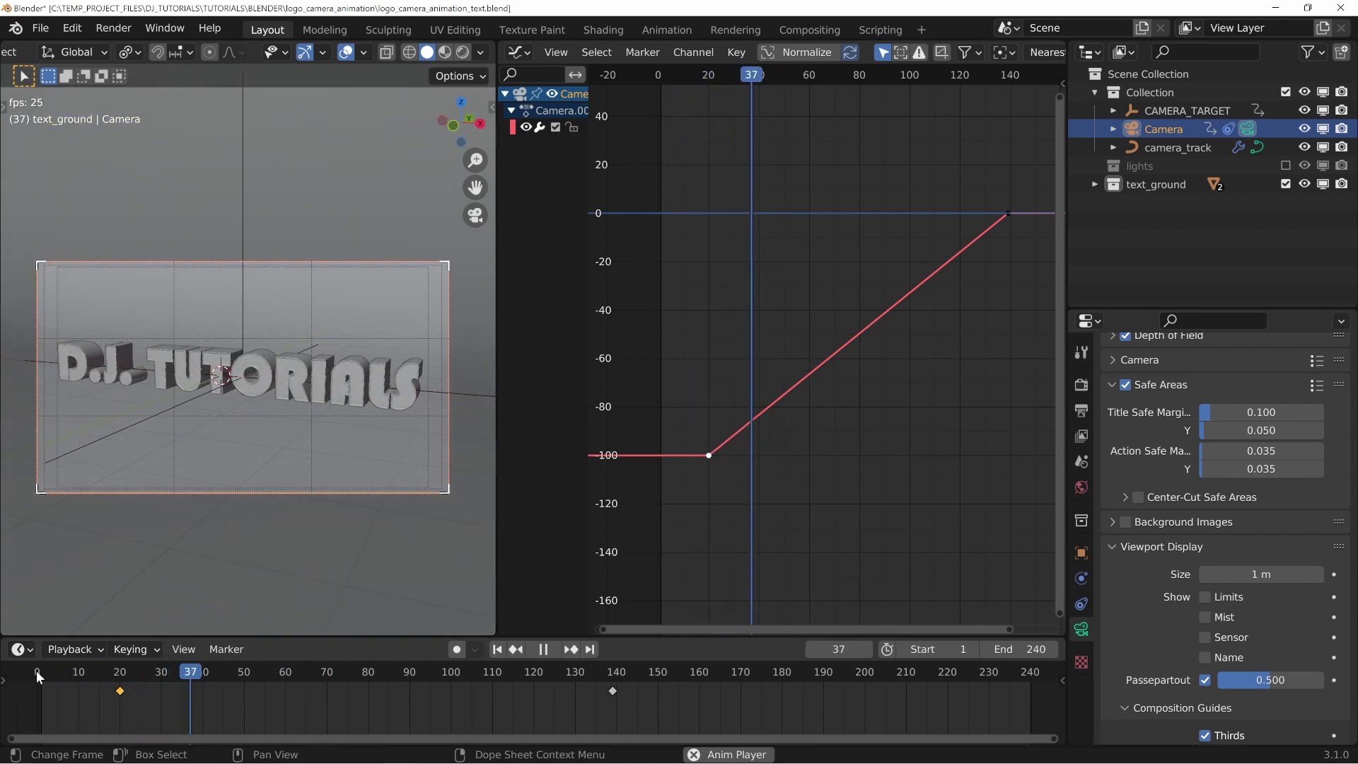
{"action": "left_click", "coordinate": [36, 670]}
{"action": "left_click_drag", "start_coordinate": [36, 671], "coordinate": [121, 672]}
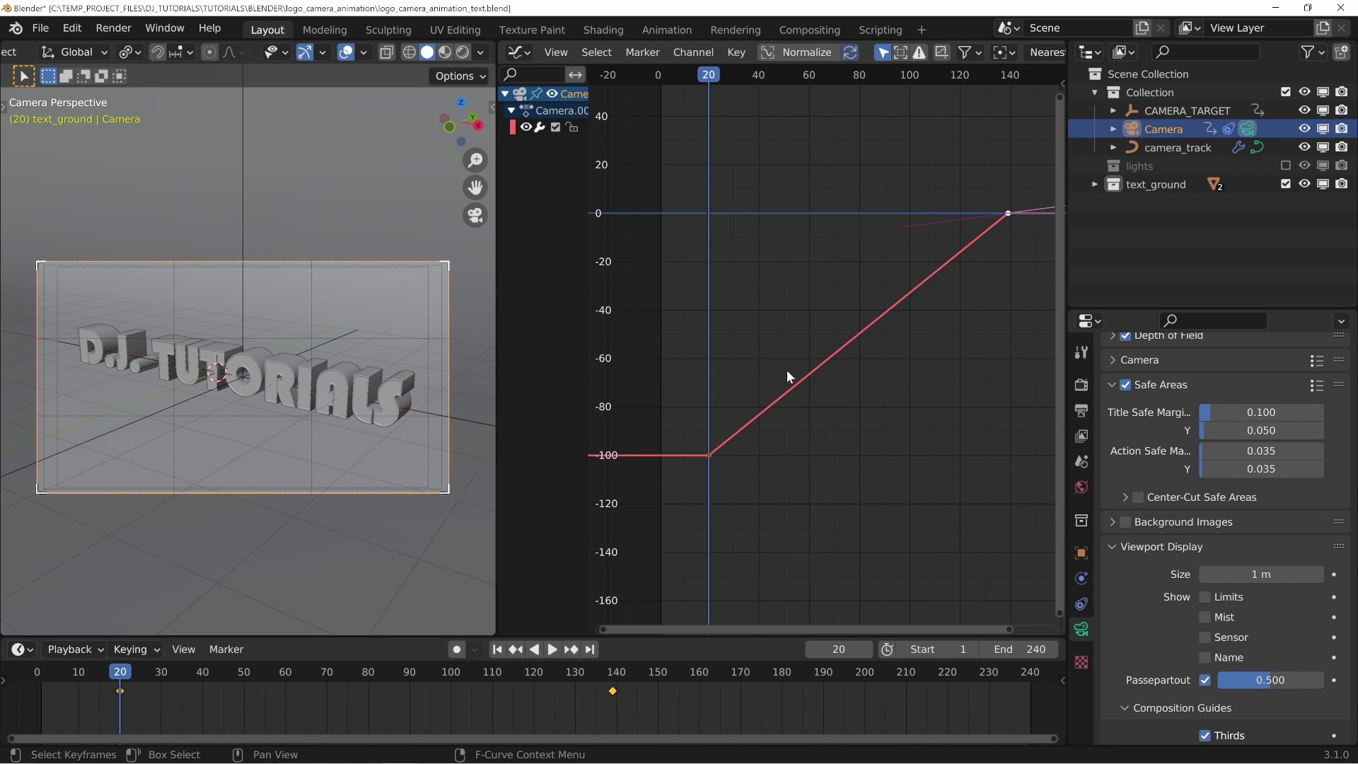
Step: Switch the camera offset curve to Bezier interpolation and play back the eased move
{"action": "right_click", "coordinate": [715, 456]}
{"action": "mouse_move", "coordinate": [715, 455]}
{"action": "left_click", "coordinate": [829, 529]}
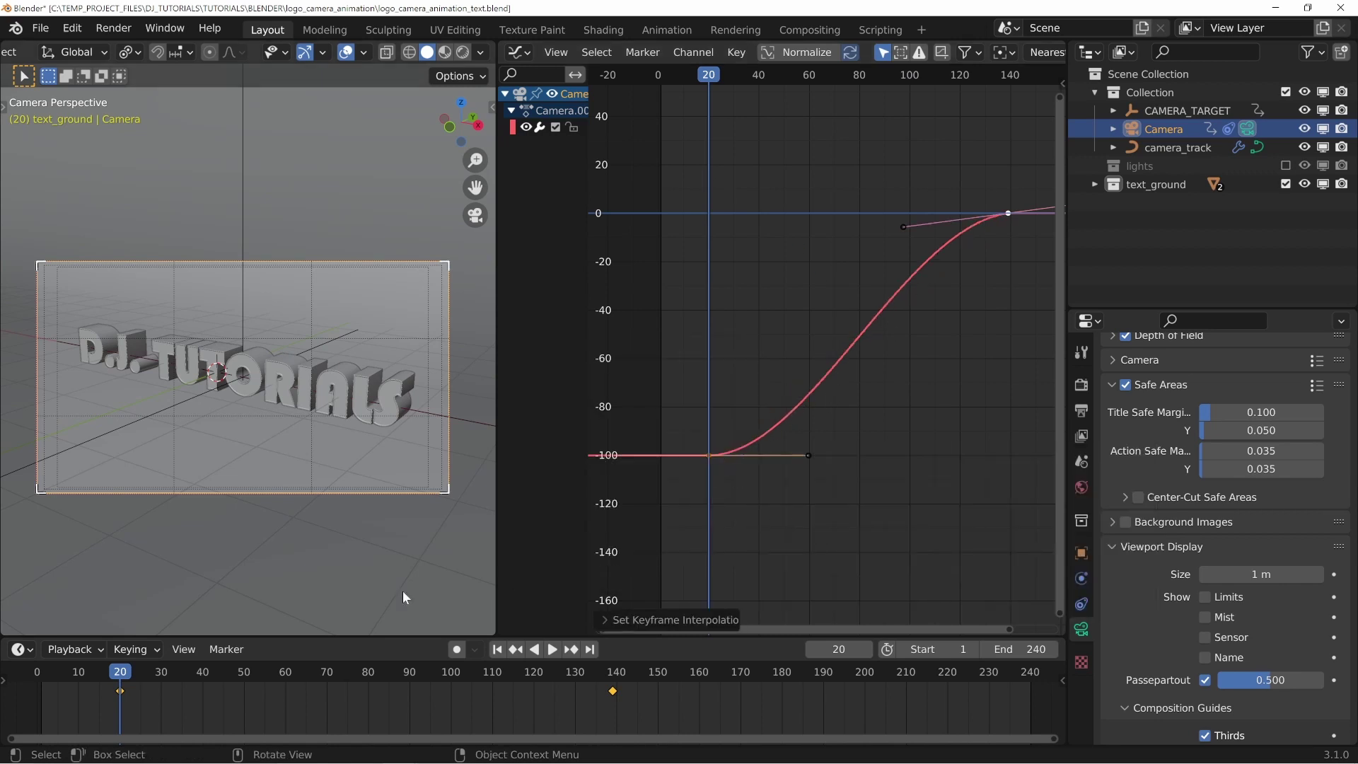
{"action": "key", "text": "space"}
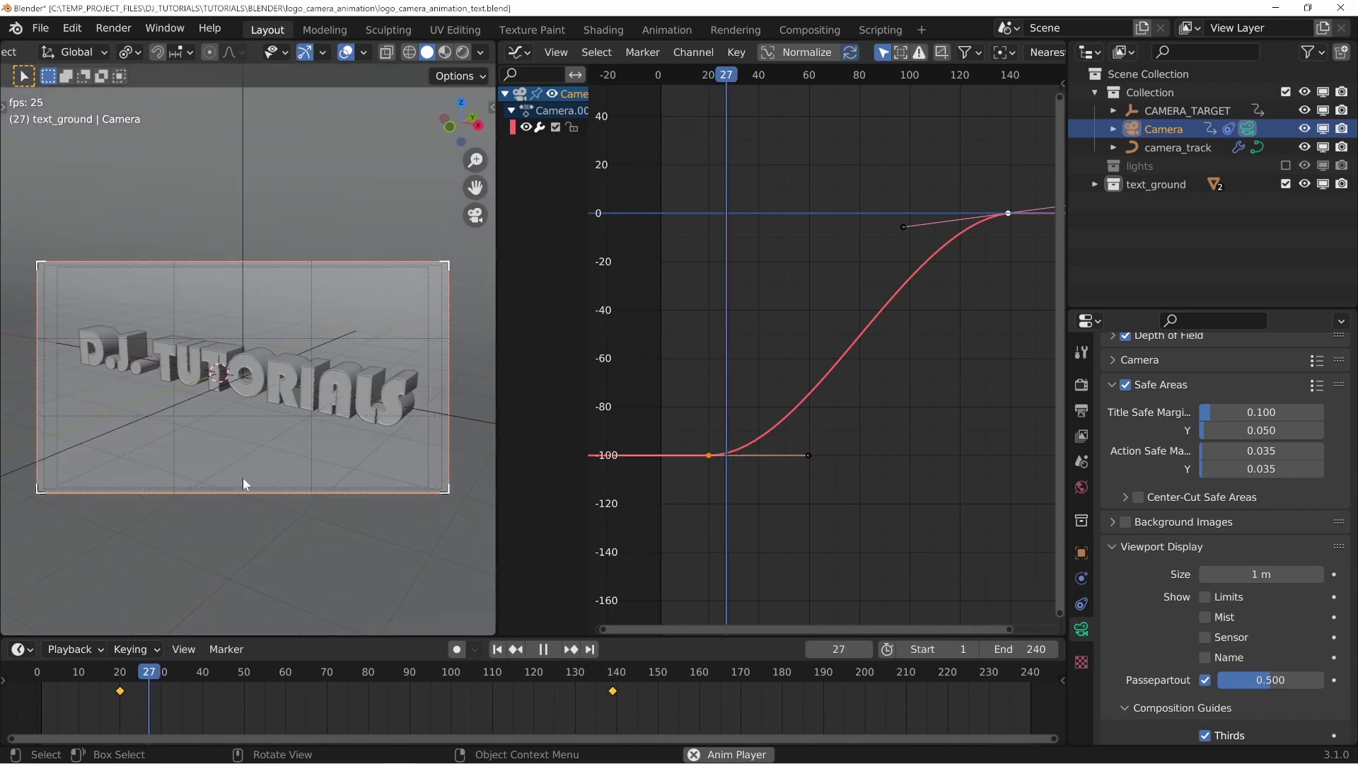
Step: Stop playback and add settle keyframes for the camera at frames 0 and 240
{"action": "left_click_drag", "start_coordinate": [236, 678], "coordinate": [611, 687]}
{"action": "key", "text": "space"}
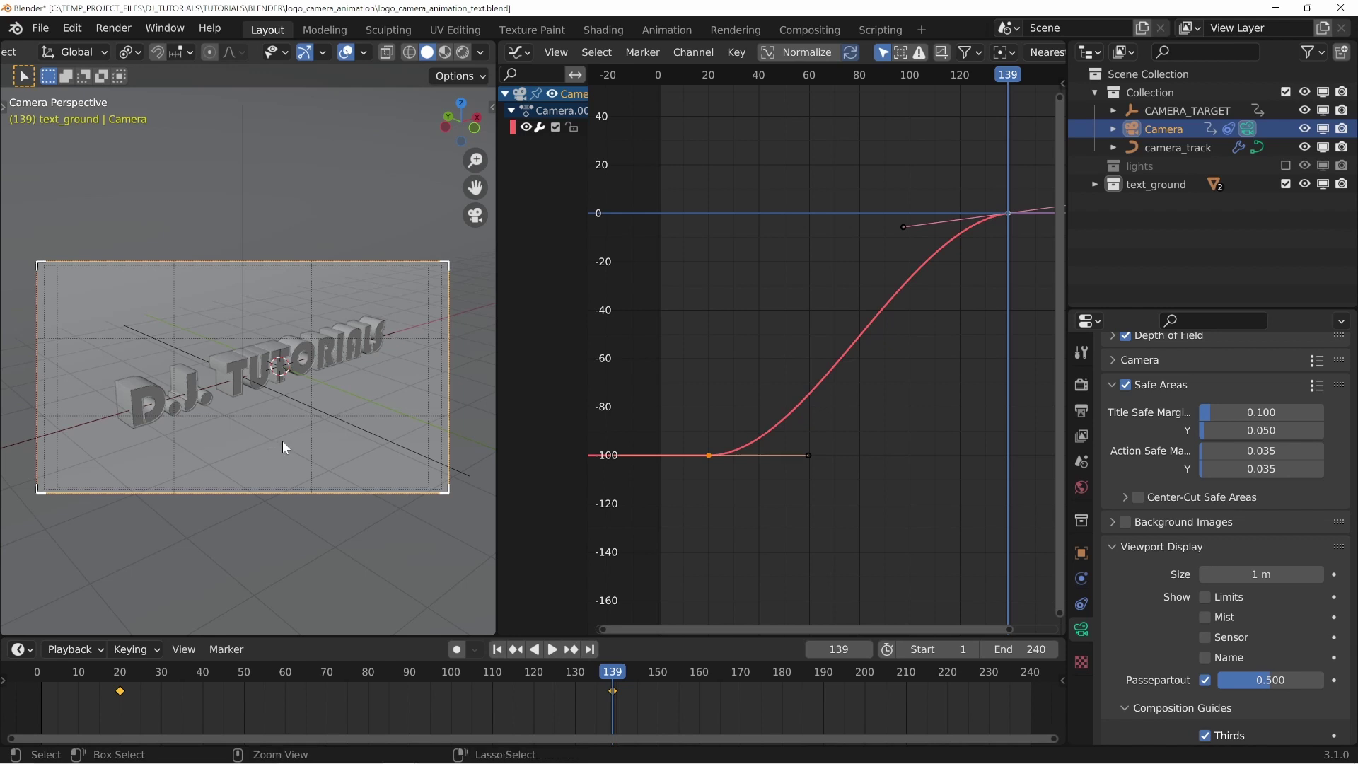
{"action": "key", "text": "Down"}
{"action": "key", "text": "ctrl+z"}
{"action": "key", "text": "ctrl+z"}
{"action": "key", "text": "ctrl+z"}
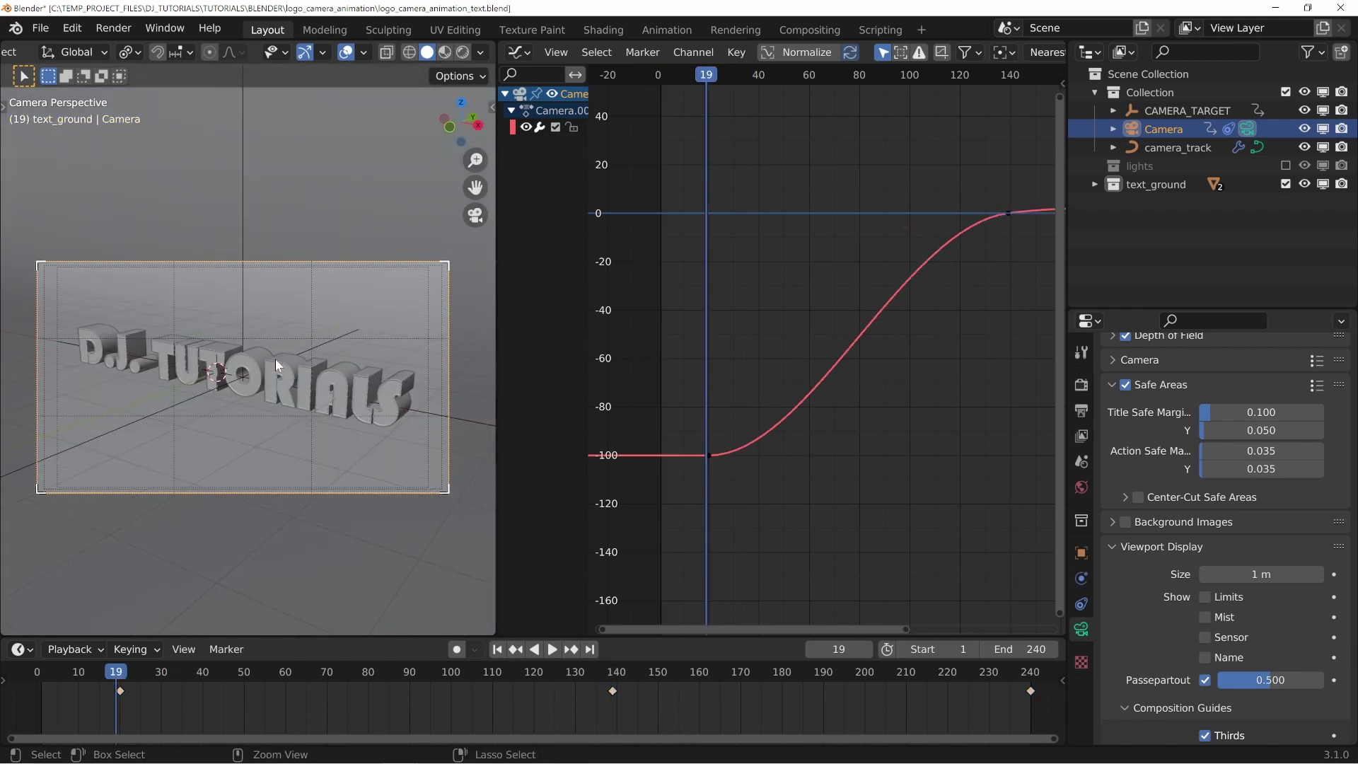
{"action": "key", "text": "ctrl+z"}
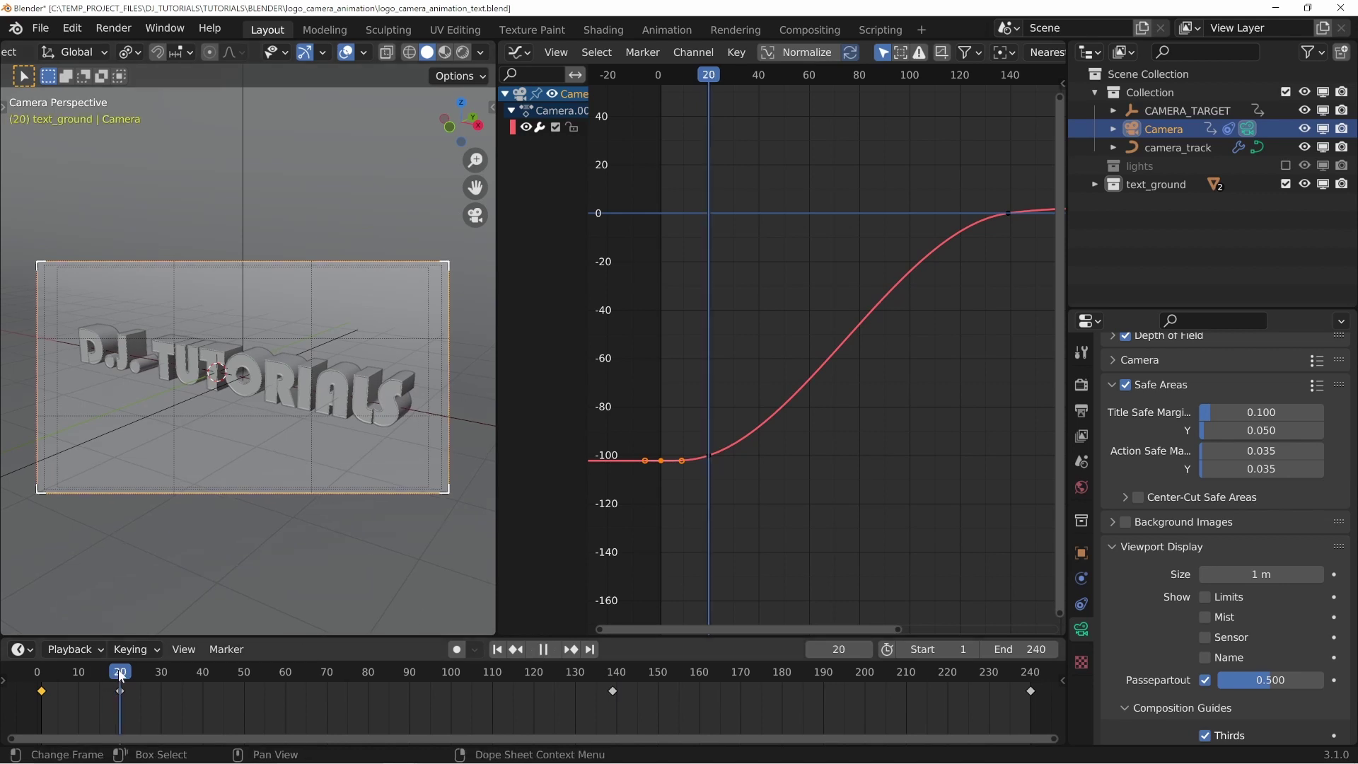
{"action": "left_click_drag", "start_coordinate": [117, 669], "coordinate": [1028, 672]}
Step: Pan and frame the Graph Editor to inspect the curve's slight rise past frame 140
{"action": "middle_click_drag", "start_coordinate": [1061, 347], "coordinate": [688, 433]}
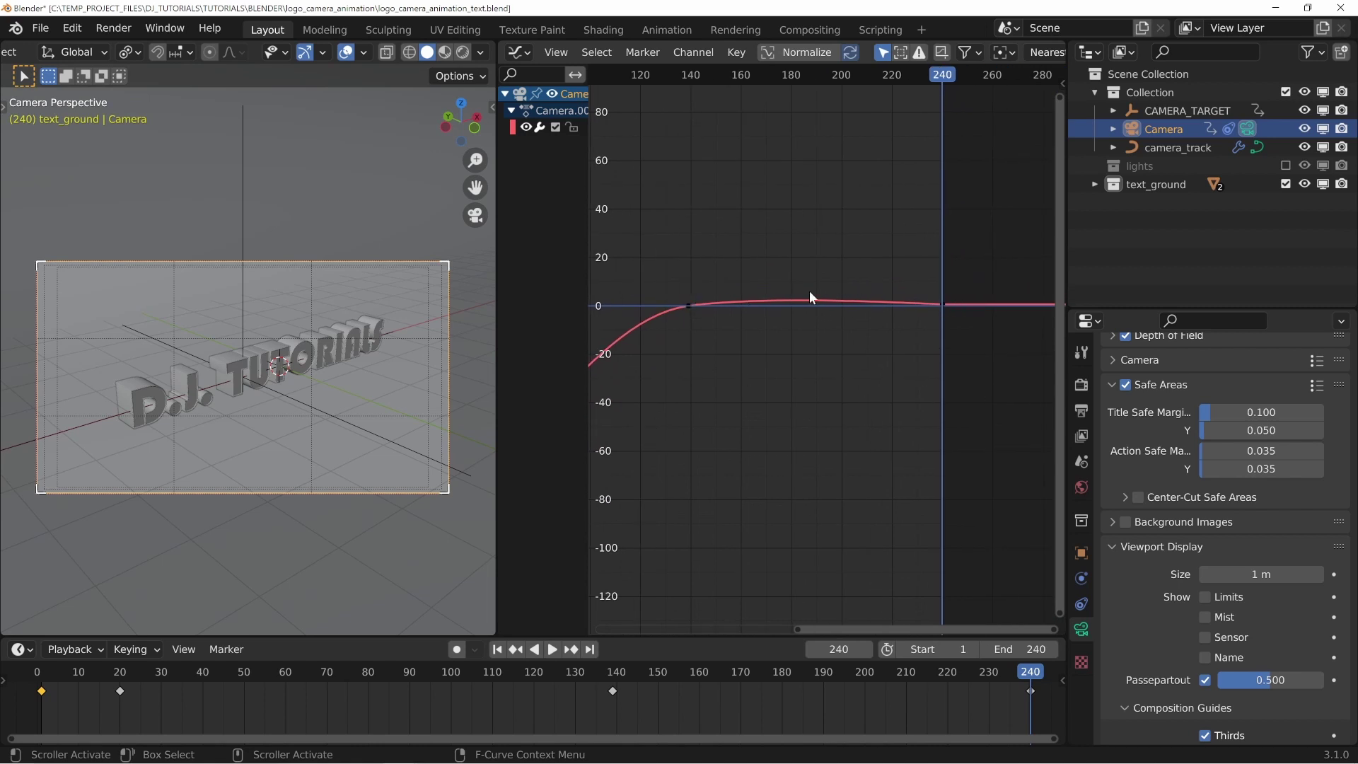
{"action": "middle_click_drag", "start_coordinate": [967, 388], "coordinate": [765, 351]}
{"action": "middle_click_drag", "start_coordinate": [877, 251], "coordinate": [722, 305]}
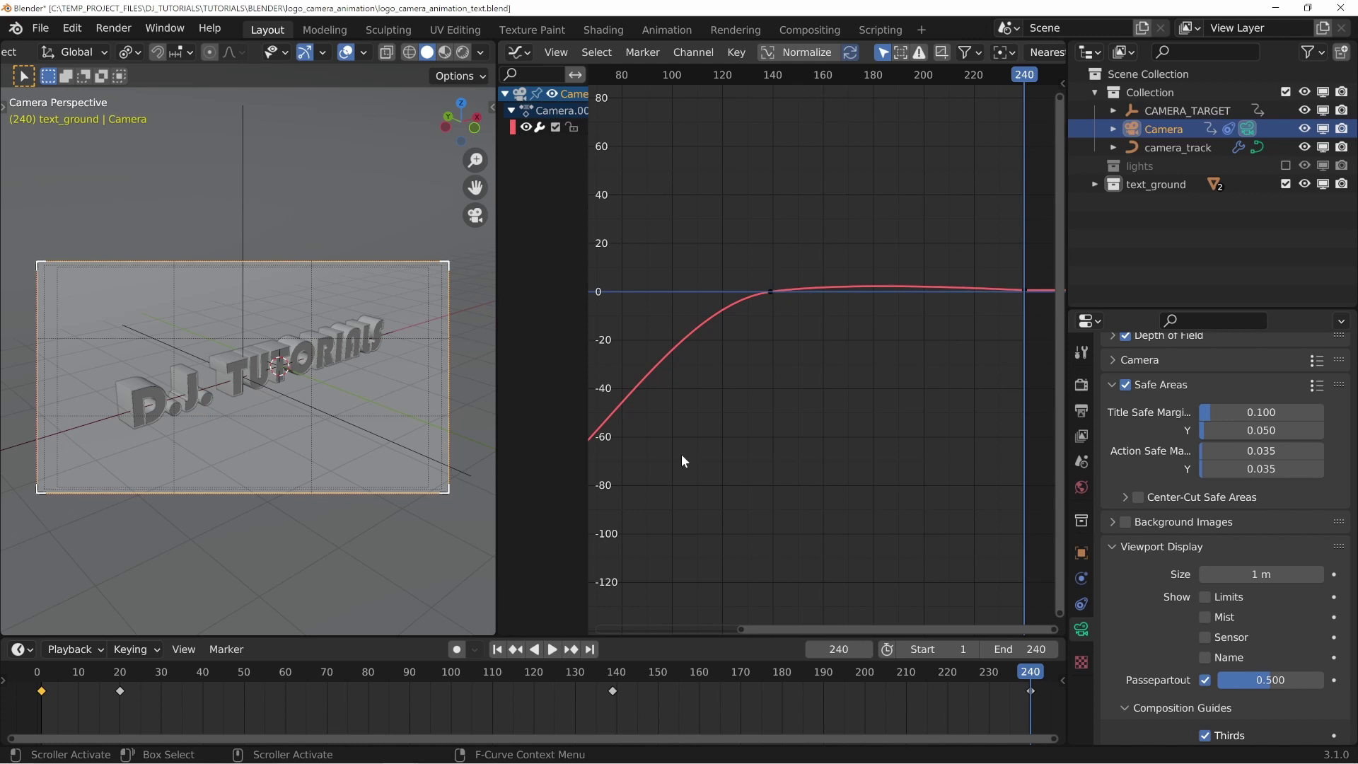
{"action": "key", "text": "KP_Decimal"}
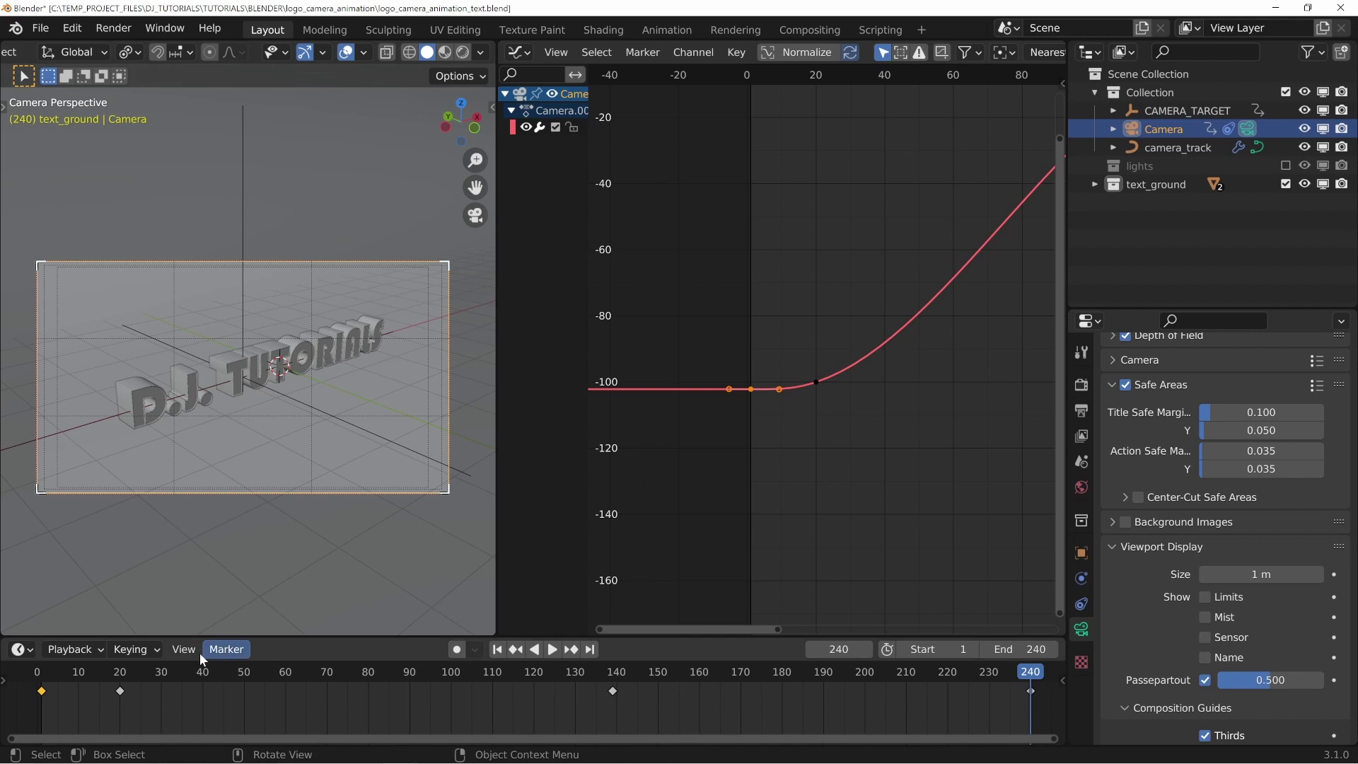
{"action": "left_click_drag", "start_coordinate": [67, 670], "coordinate": [36, 670]}
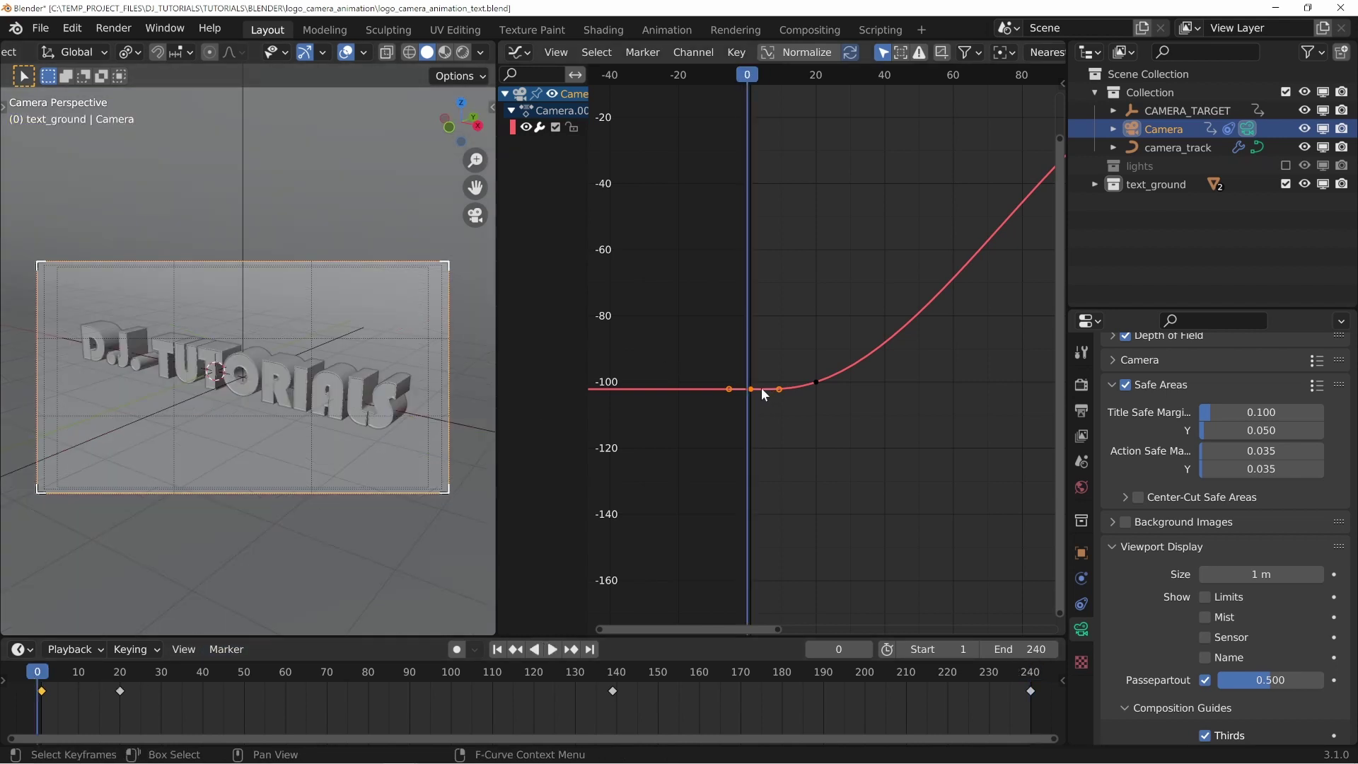
{"action": "middle_click_drag", "start_coordinate": [971, 267], "coordinate": [738, 286]}
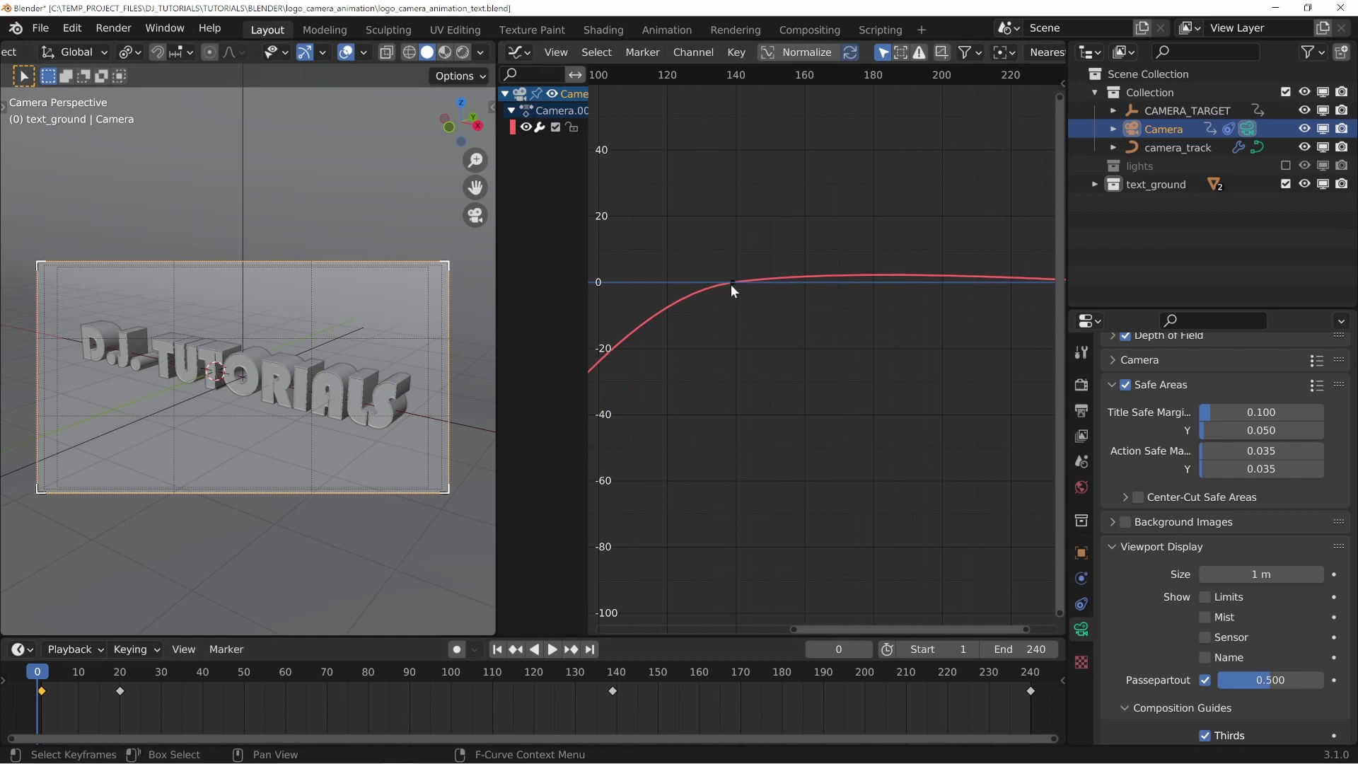
{"action": "left_click", "coordinate": [580, 675]}
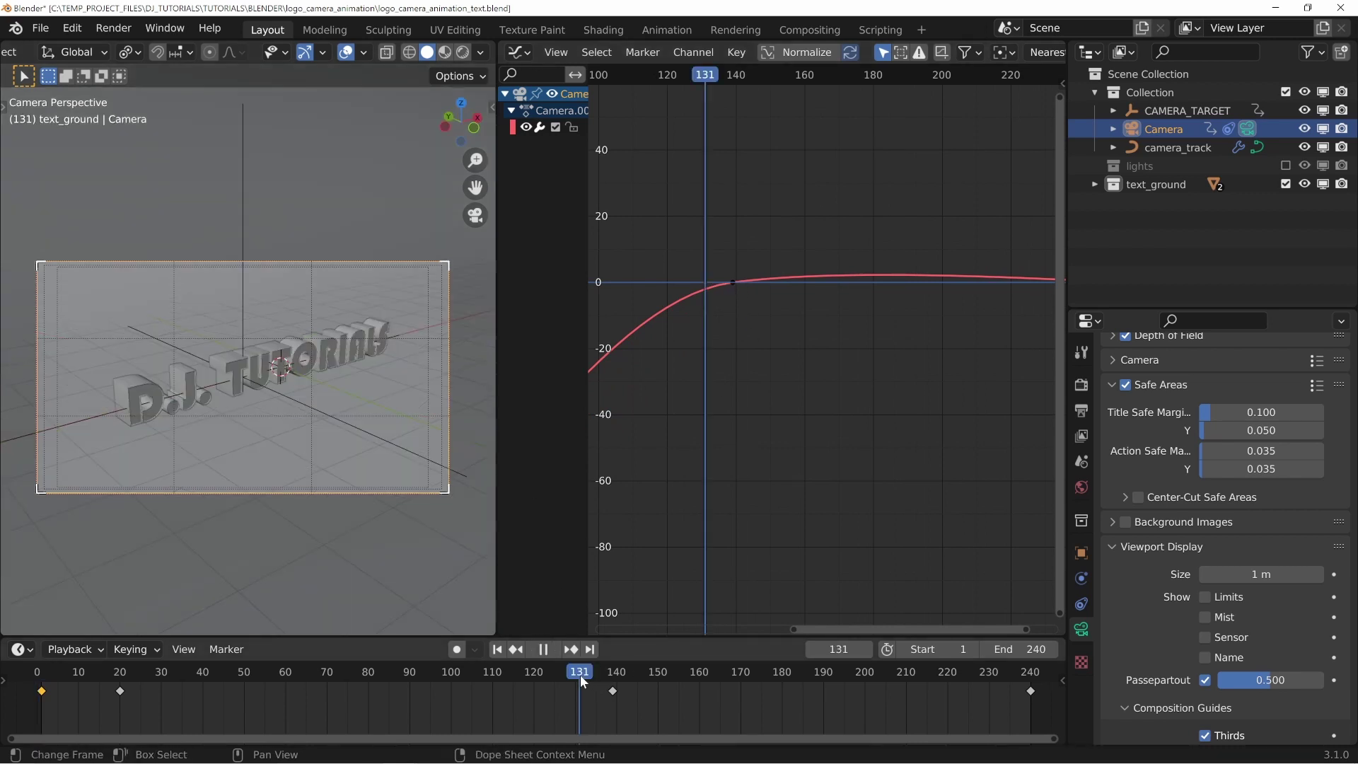
{"action": "key", "text": "space"}
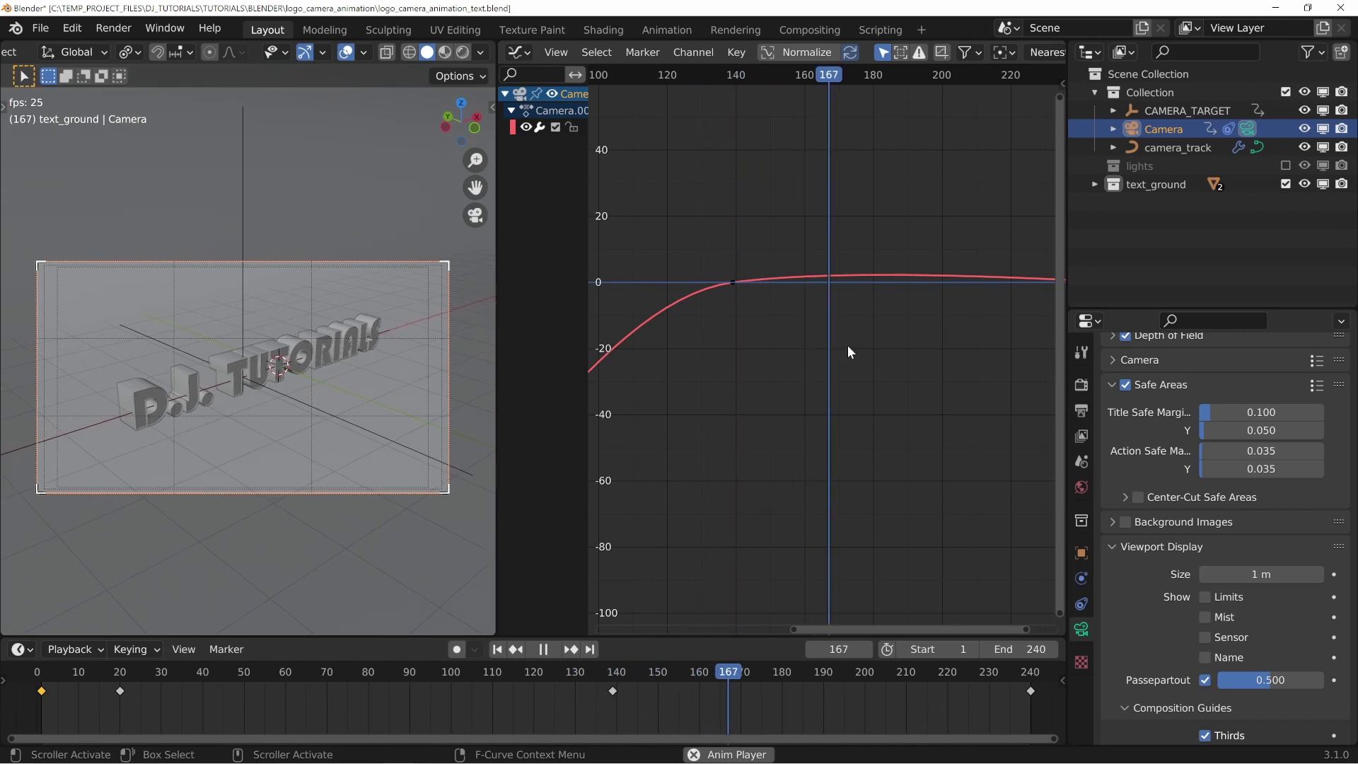
{"action": "scroll", "coordinate": [870, 329], "scroll_direction": "down", "scroll_amount": 2}
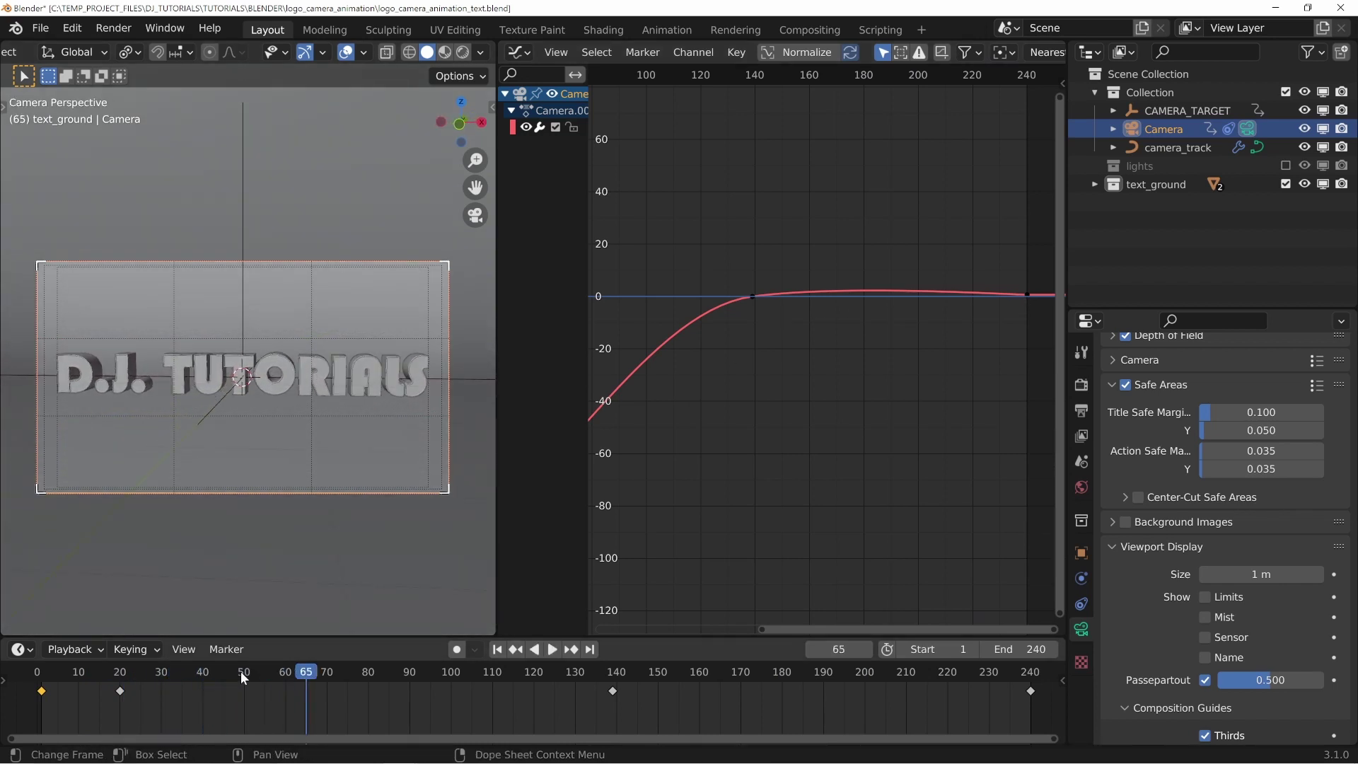
{"action": "left_click_drag", "start_coordinate": [240, 672], "coordinate": [40, 682]}
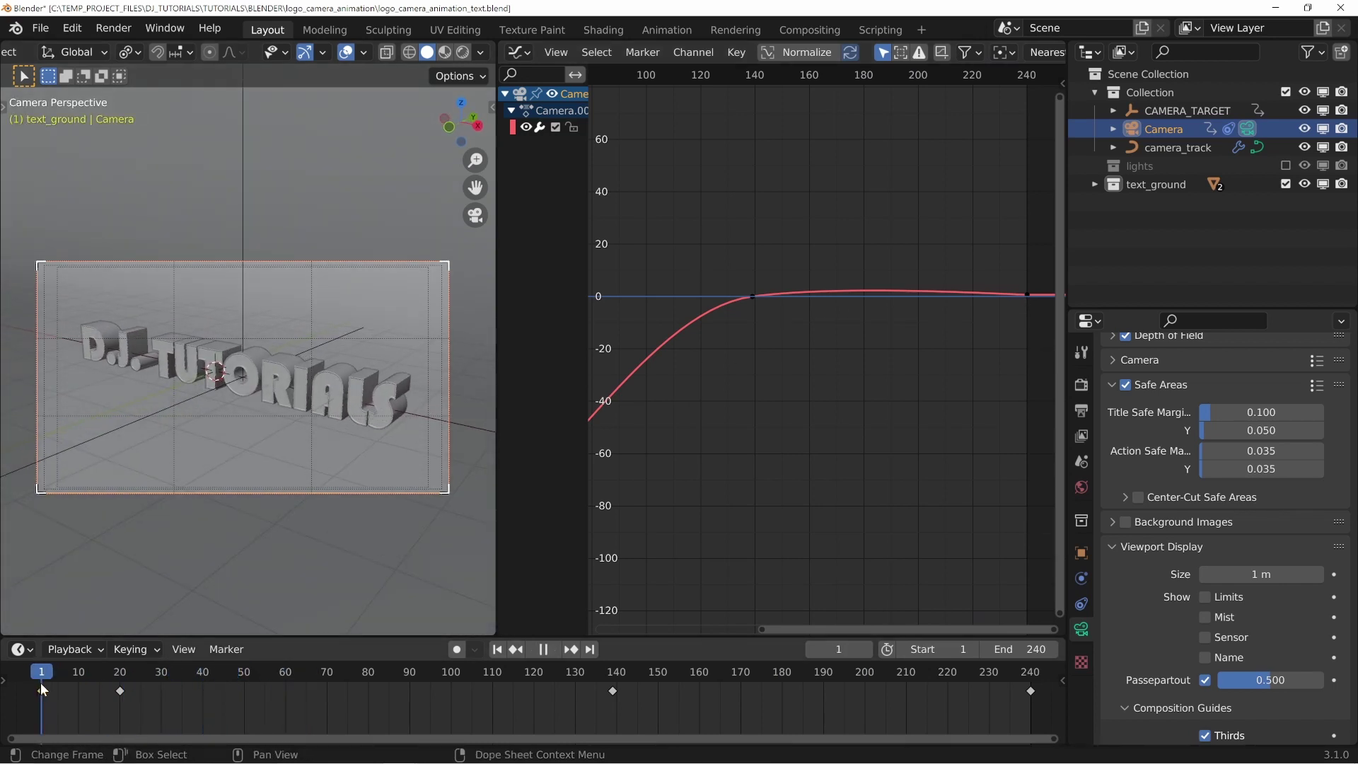
{"action": "middle_click_drag", "start_coordinate": [747, 346], "coordinate": [882, 341]}
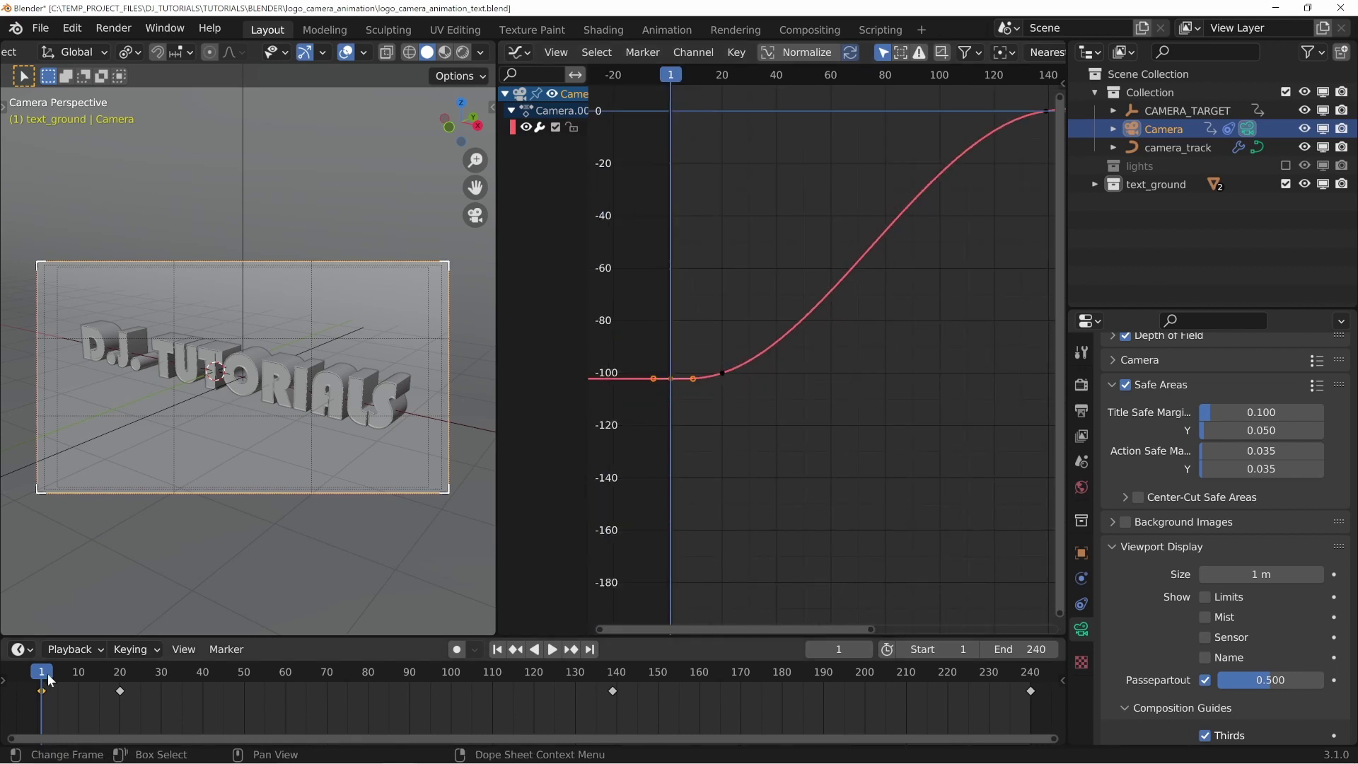
{"action": "key", "text": "space"}
{"action": "key", "text": "space"}
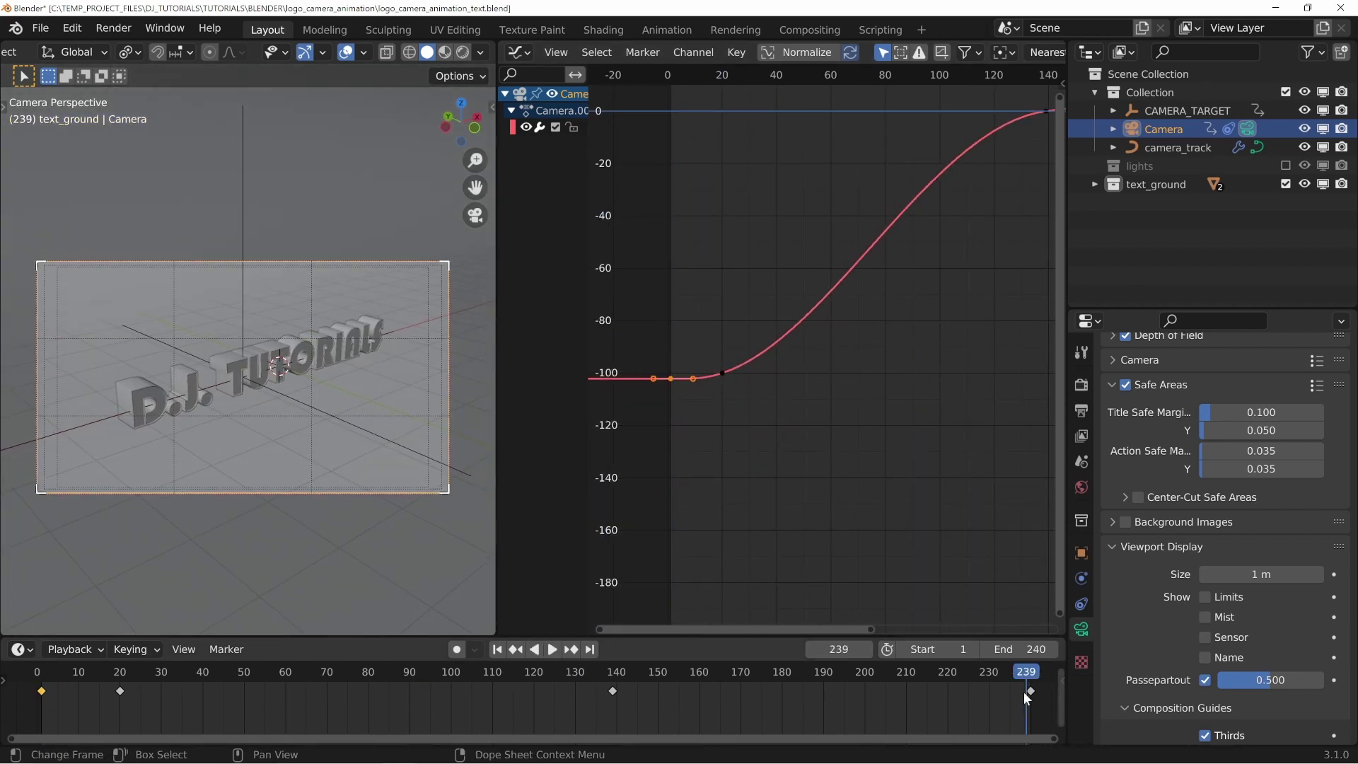
{"action": "left_click_drag", "start_coordinate": [1024, 691], "coordinate": [317, 674]}
{"action": "left_click", "coordinate": [43, 679]}
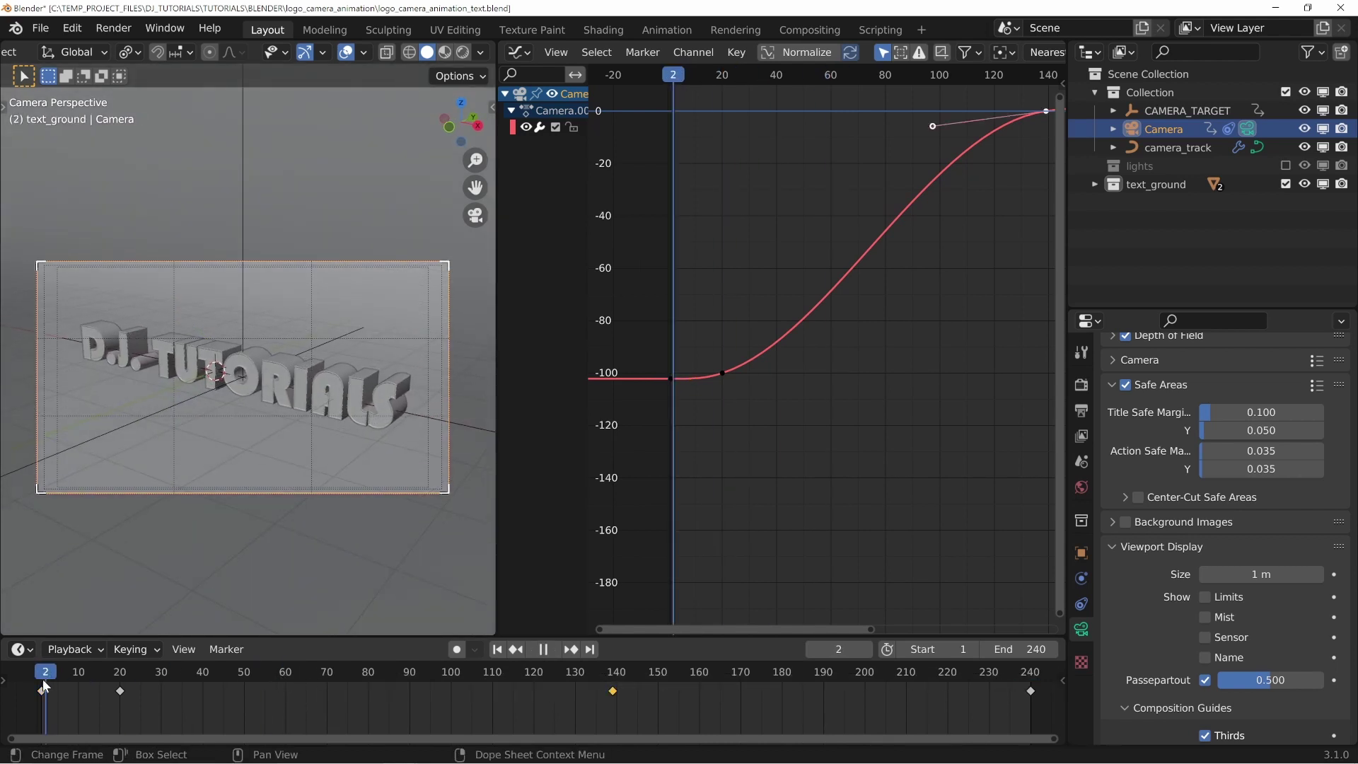
{"action": "key", "text": "space"}
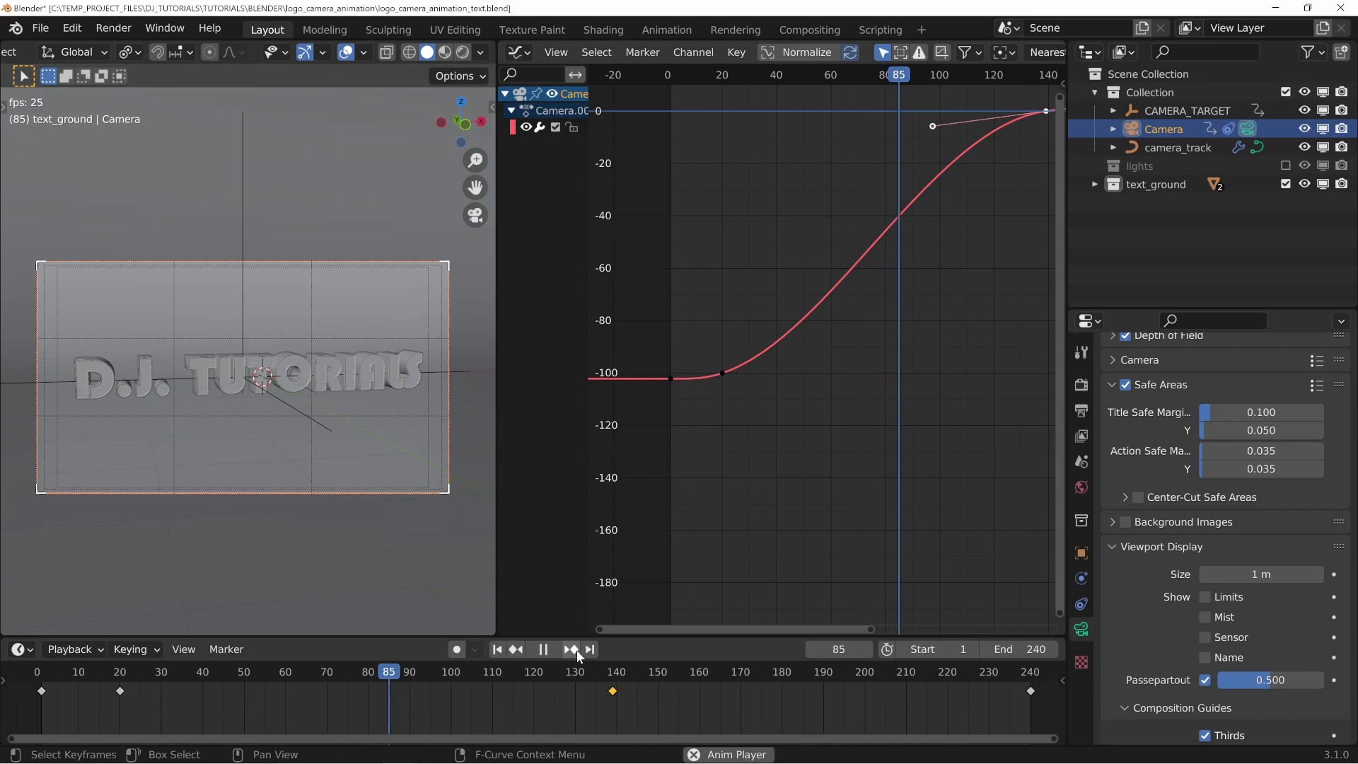
{"action": "left_click", "coordinate": [498, 648]}
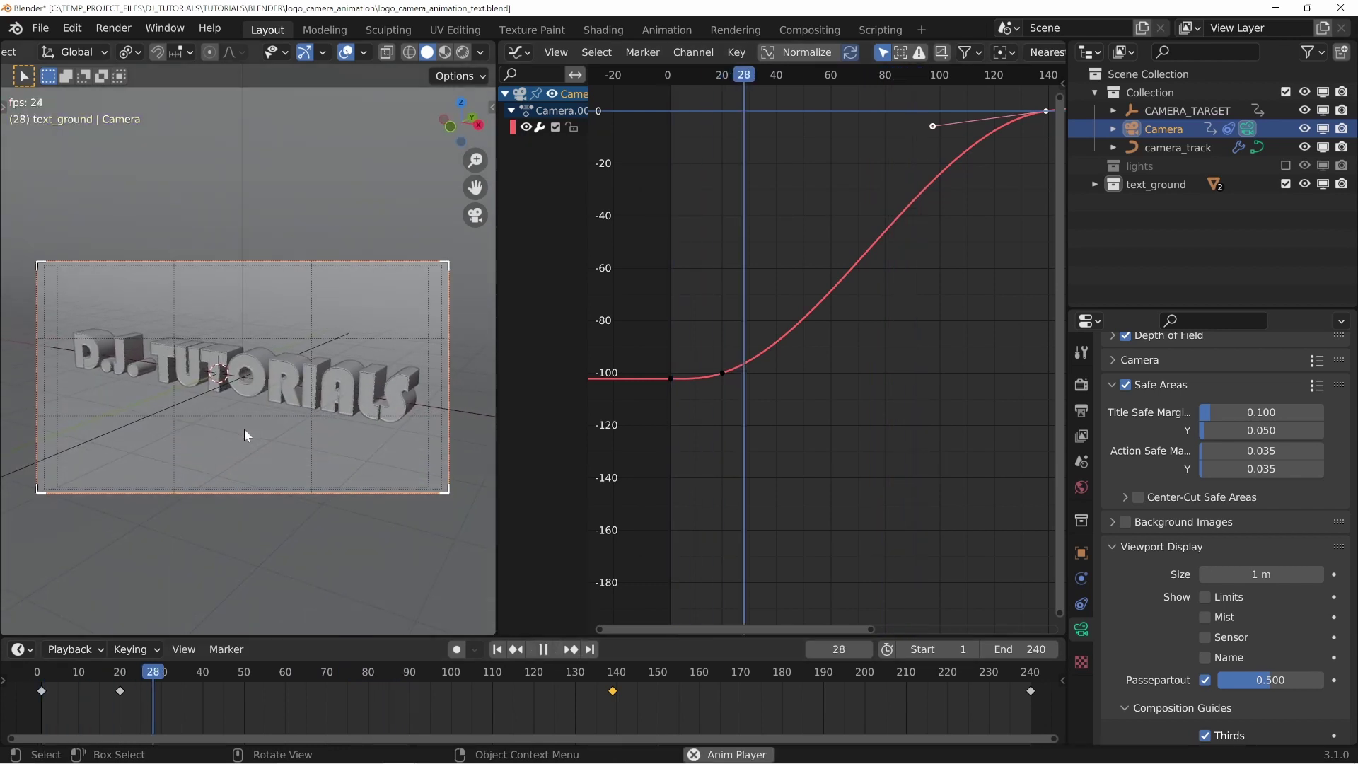